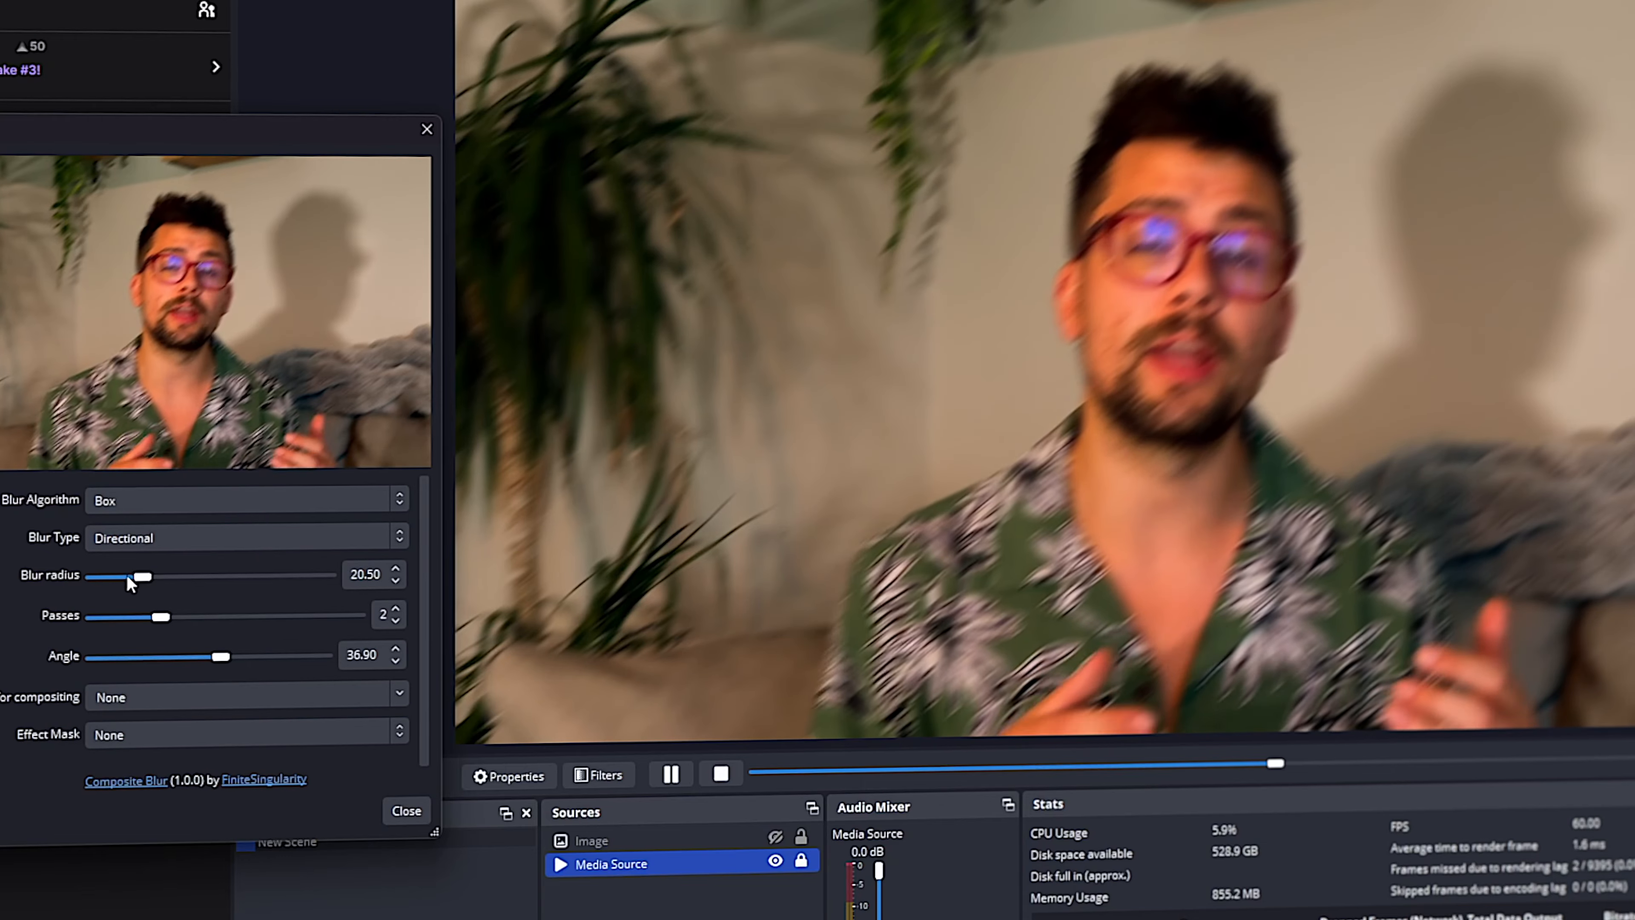
- Adjust the Composite Blur's directional effect to an angle of -129.00 and a blur radius of 20.10
drag(205, 656, 184, 651)
drag(143, 576, 146, 582)
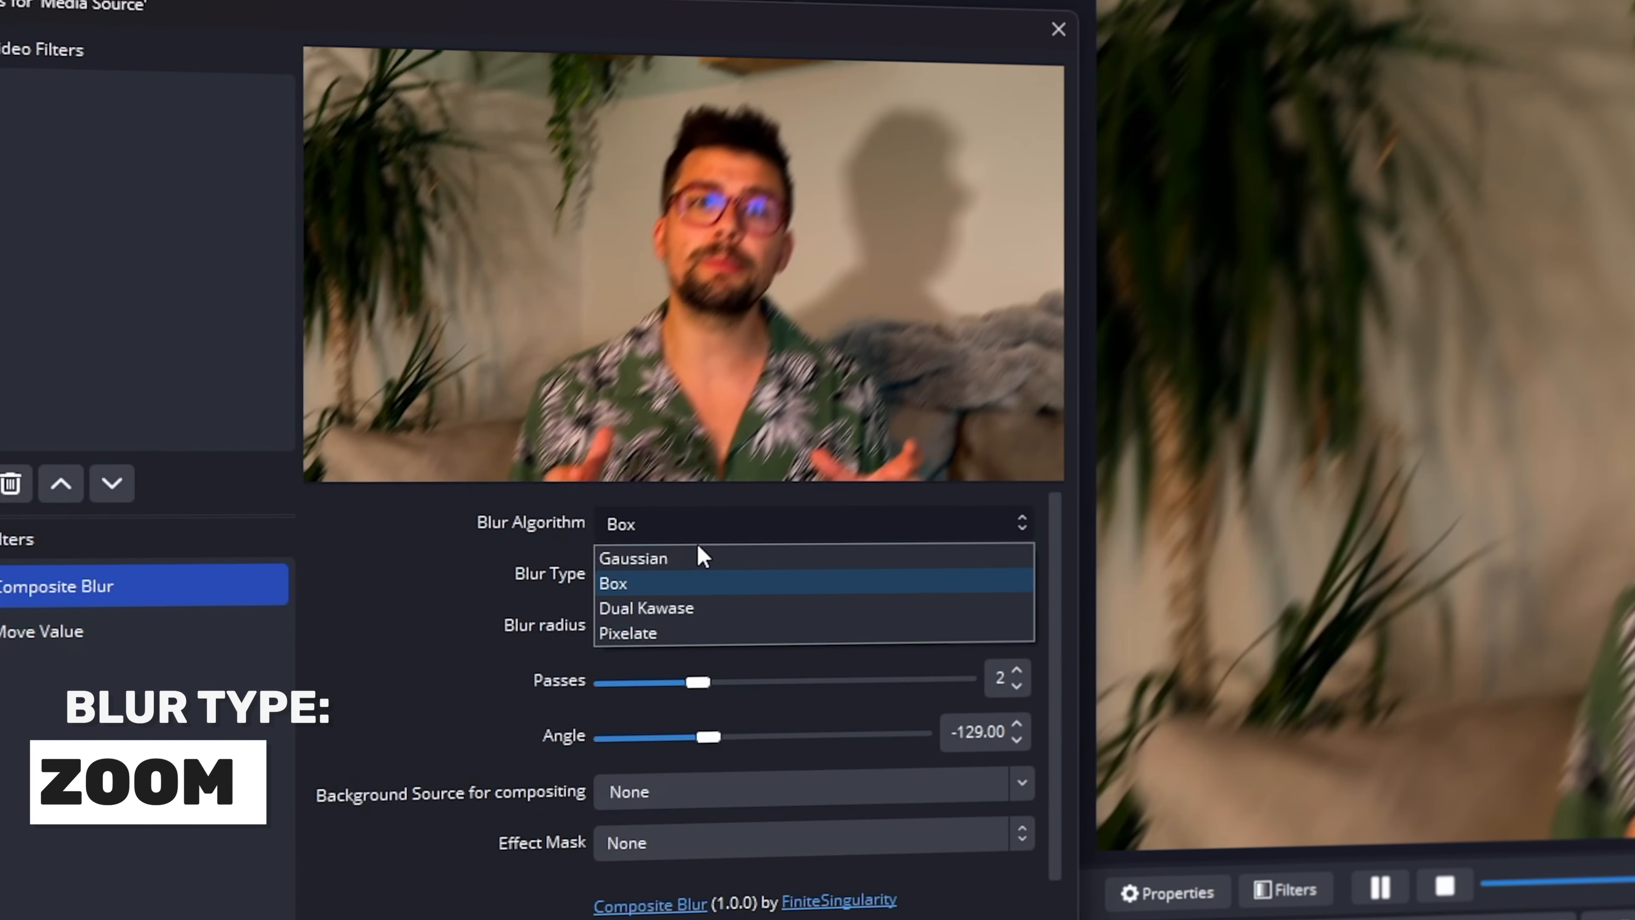
- Switch the blur to Gaussian Zoom with radius 56.70 and the center of zoom at X 2174, Y 1048
click(698, 555)
click(689, 578)
click(676, 663)
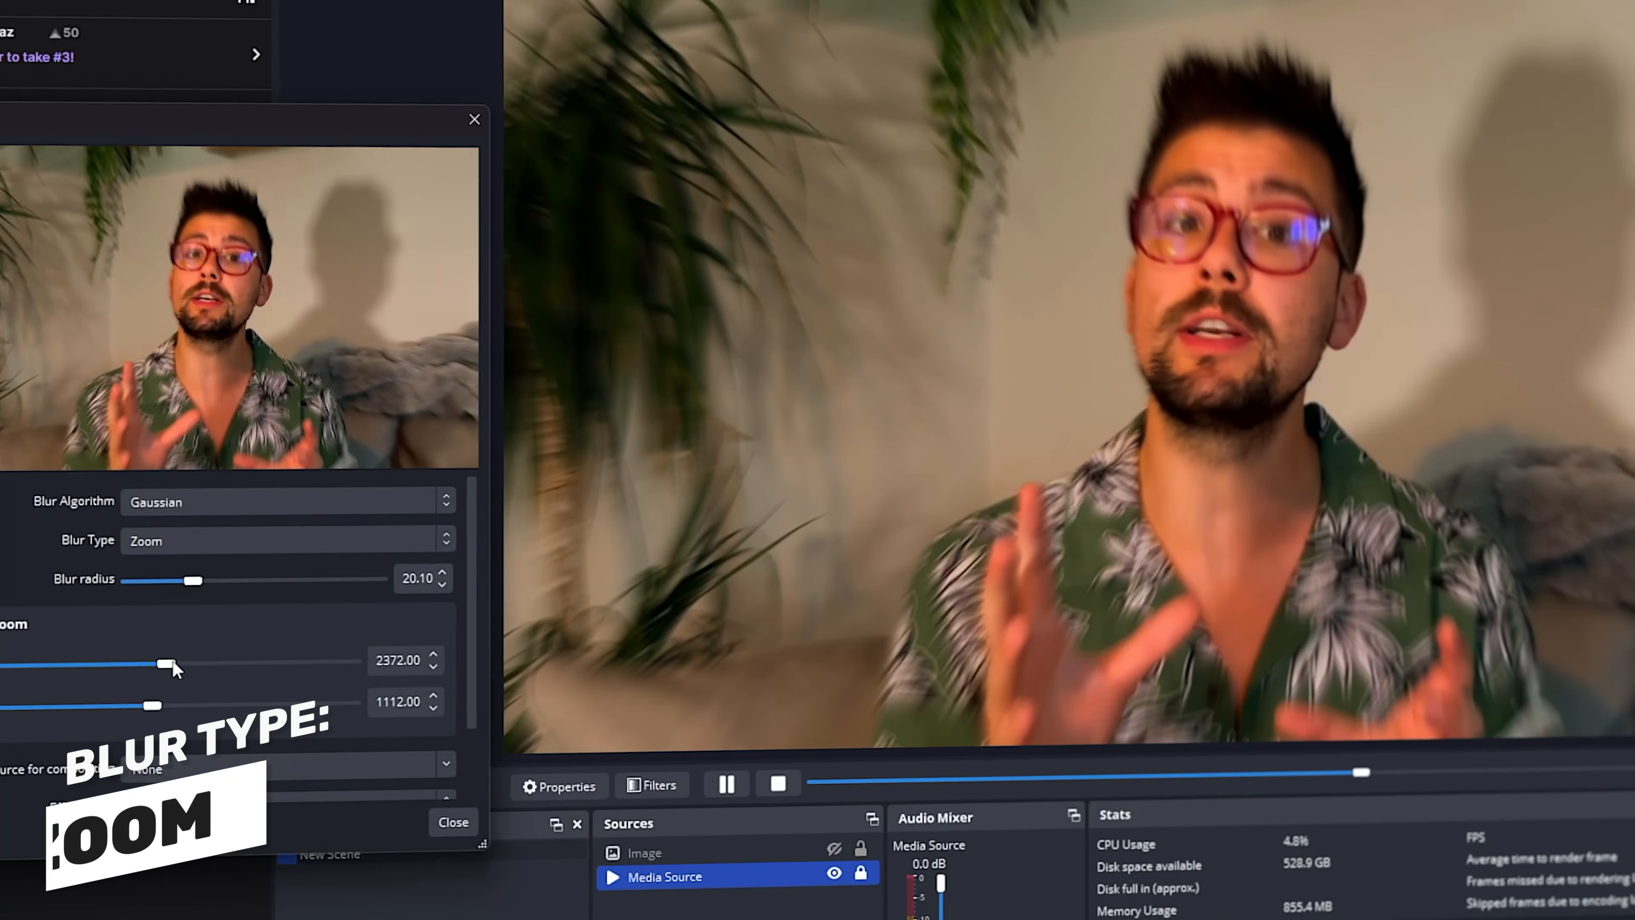
drag(172, 660, 111, 697)
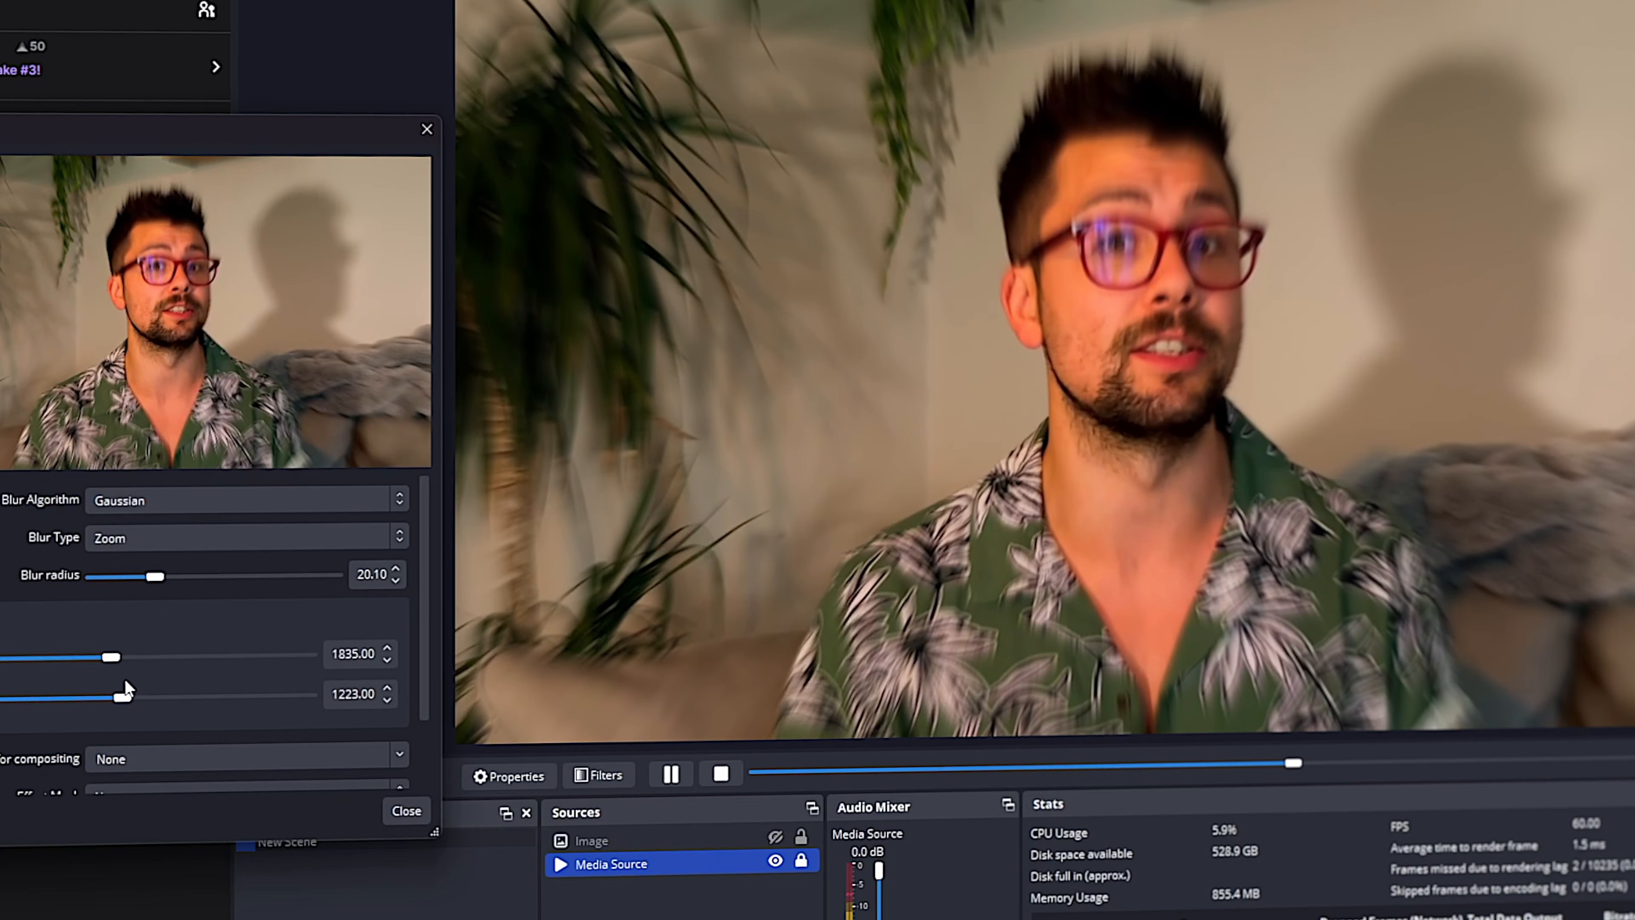
drag(154, 576, 261, 577)
drag(109, 656, 122, 656)
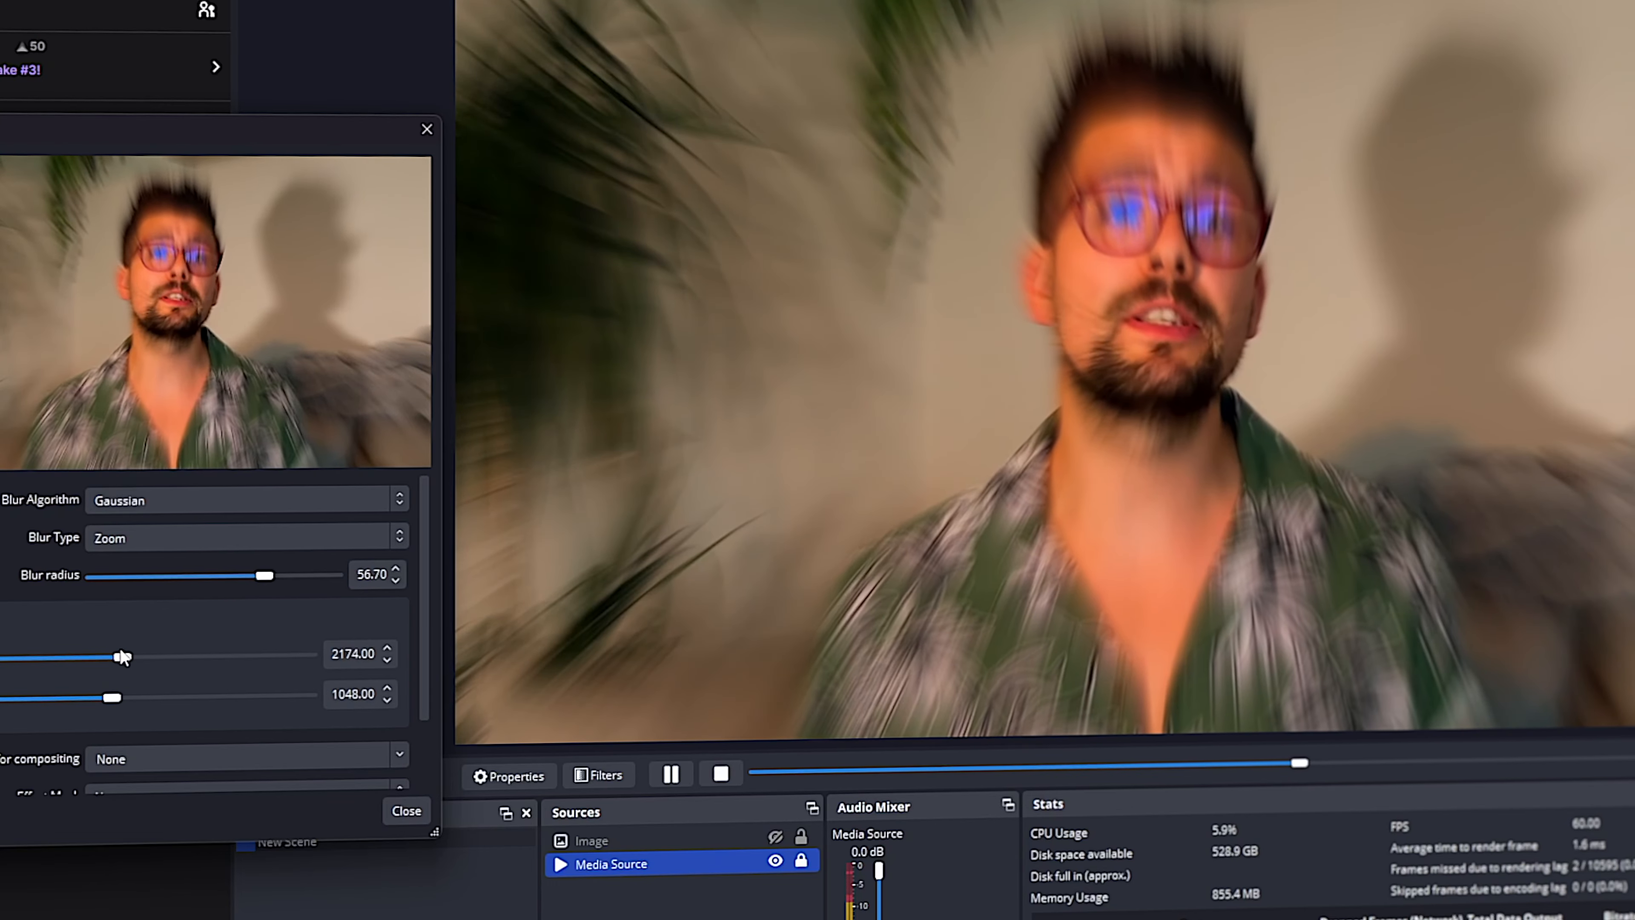
- Change the Zoom blur's algorithm to Box and set its center of zoom X to 2344
click(157, 498)
click(144, 542)
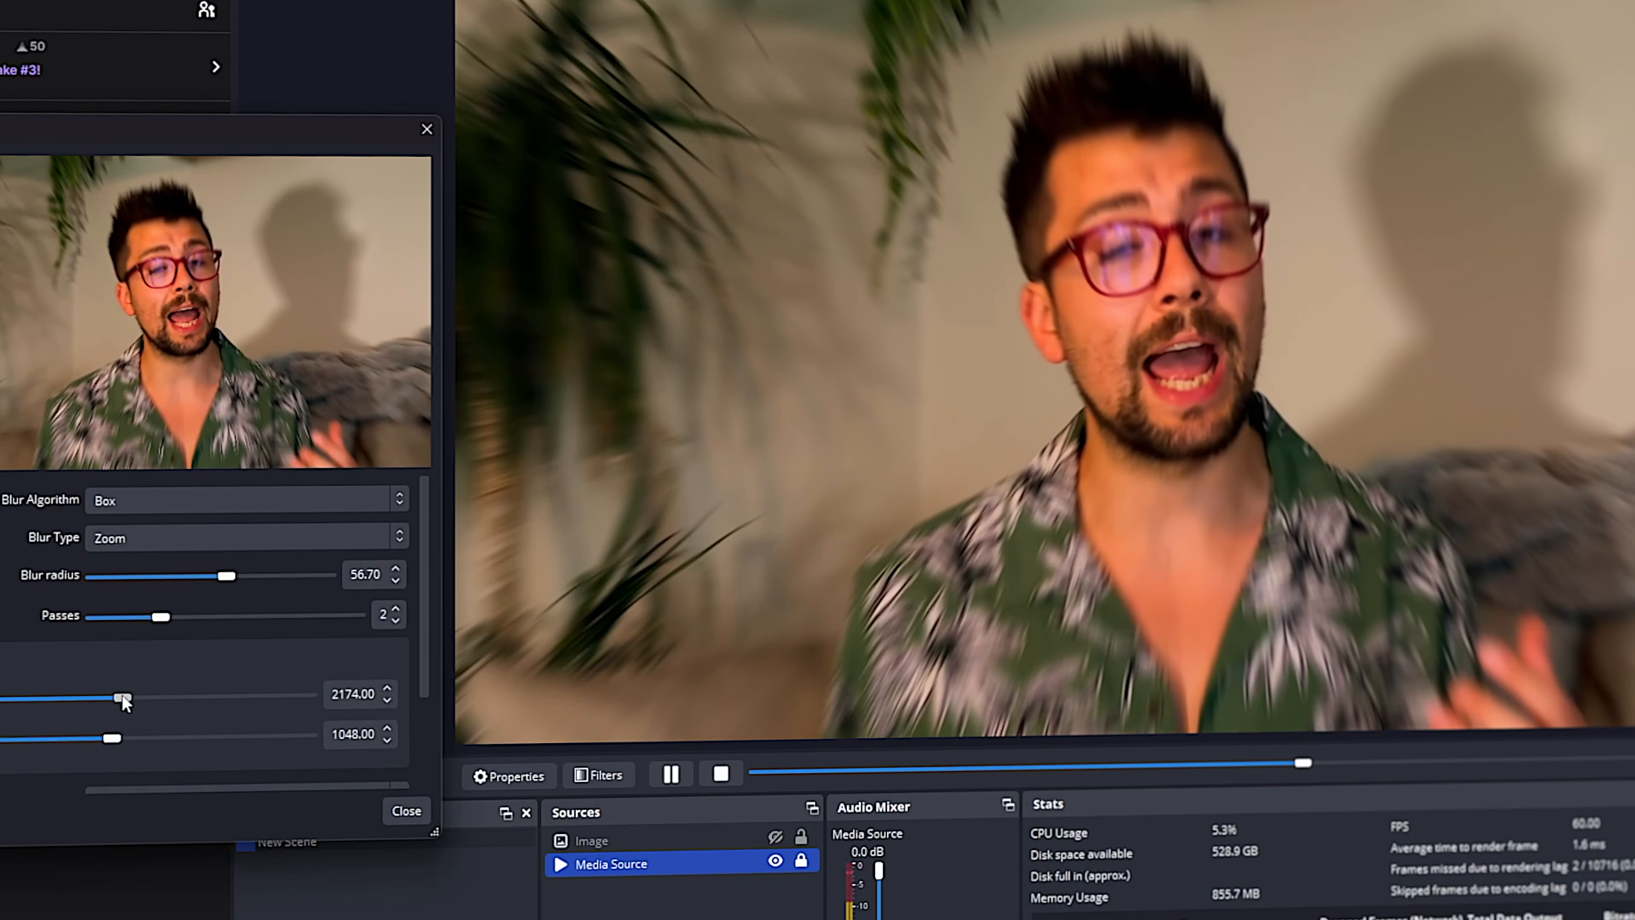
drag(120, 698, 128, 697)
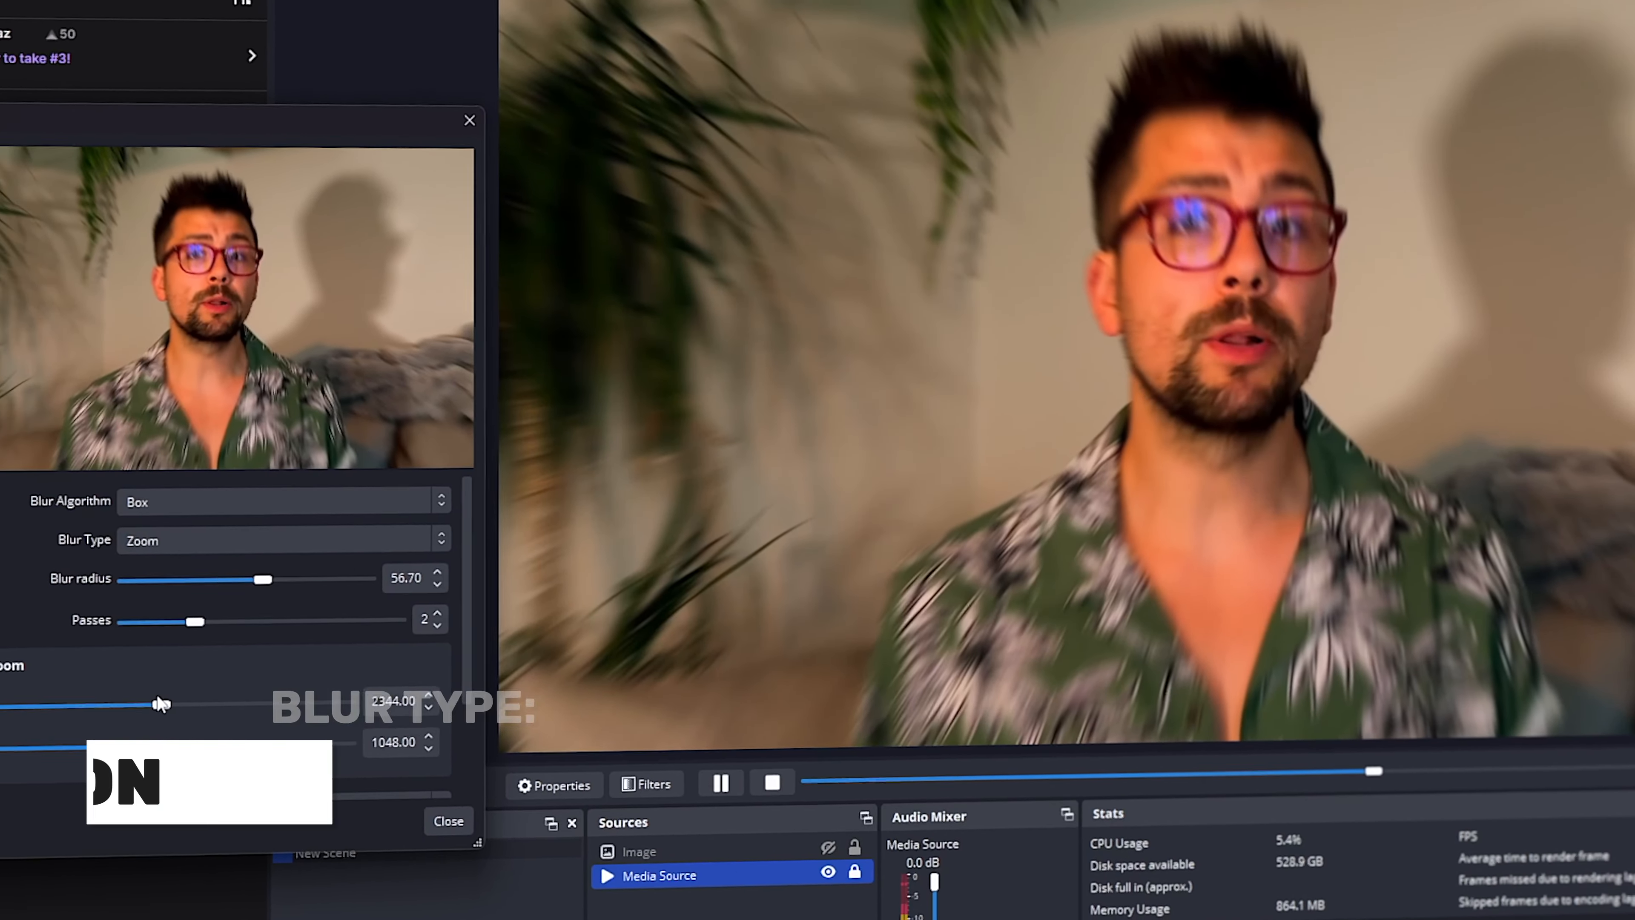
- Set the Composite Blur to the Gaussian algorithm with the Motion blur type
click(147, 497)
click(522, 556)
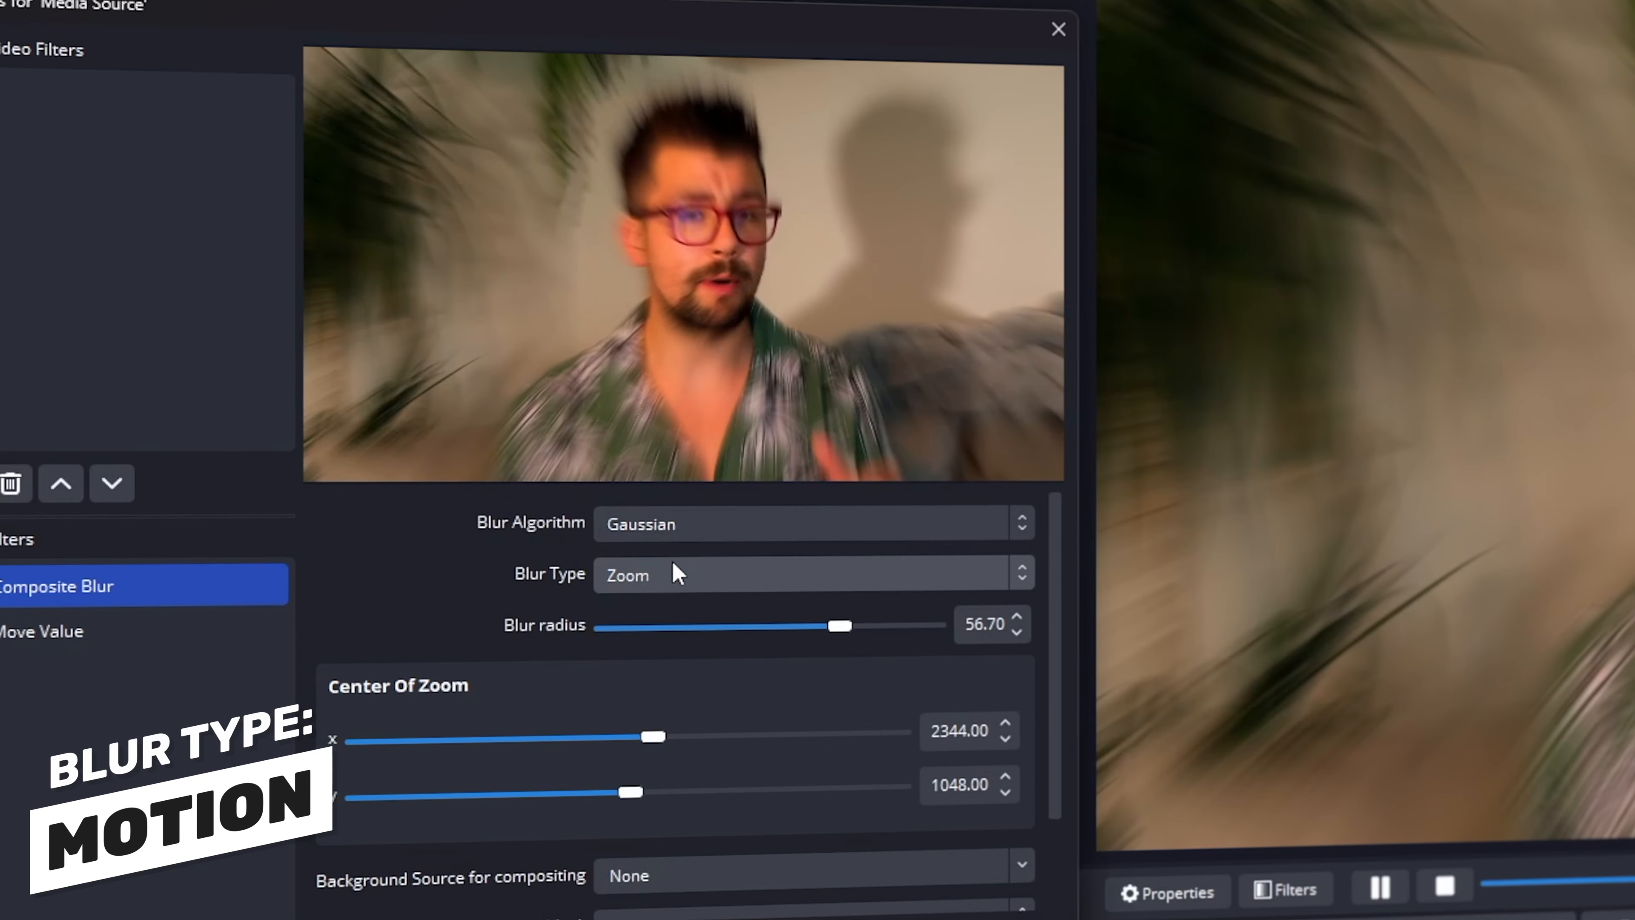
click(518, 563)
click(499, 667)
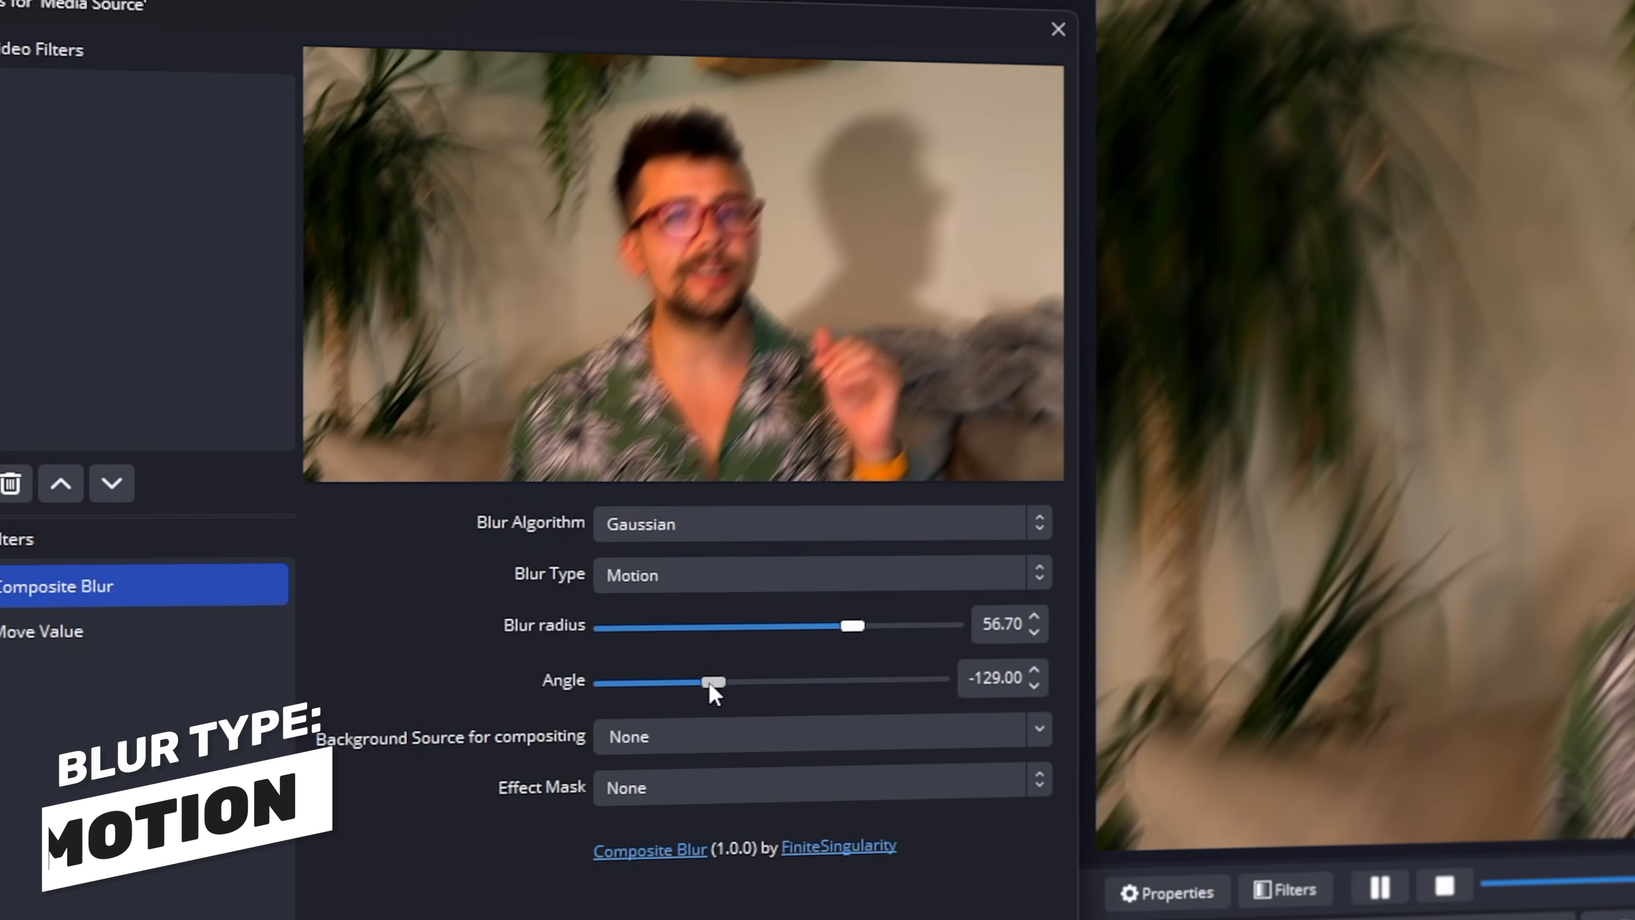
- Set the Motion blur's angle to -45.30 and its blur radius to 0.00
drag(711, 681, 744, 682)
mouse_move(207, 618)
mouse_down()
mouse_move(152, 627)
mouse_move(195, 621)
mouse_up()
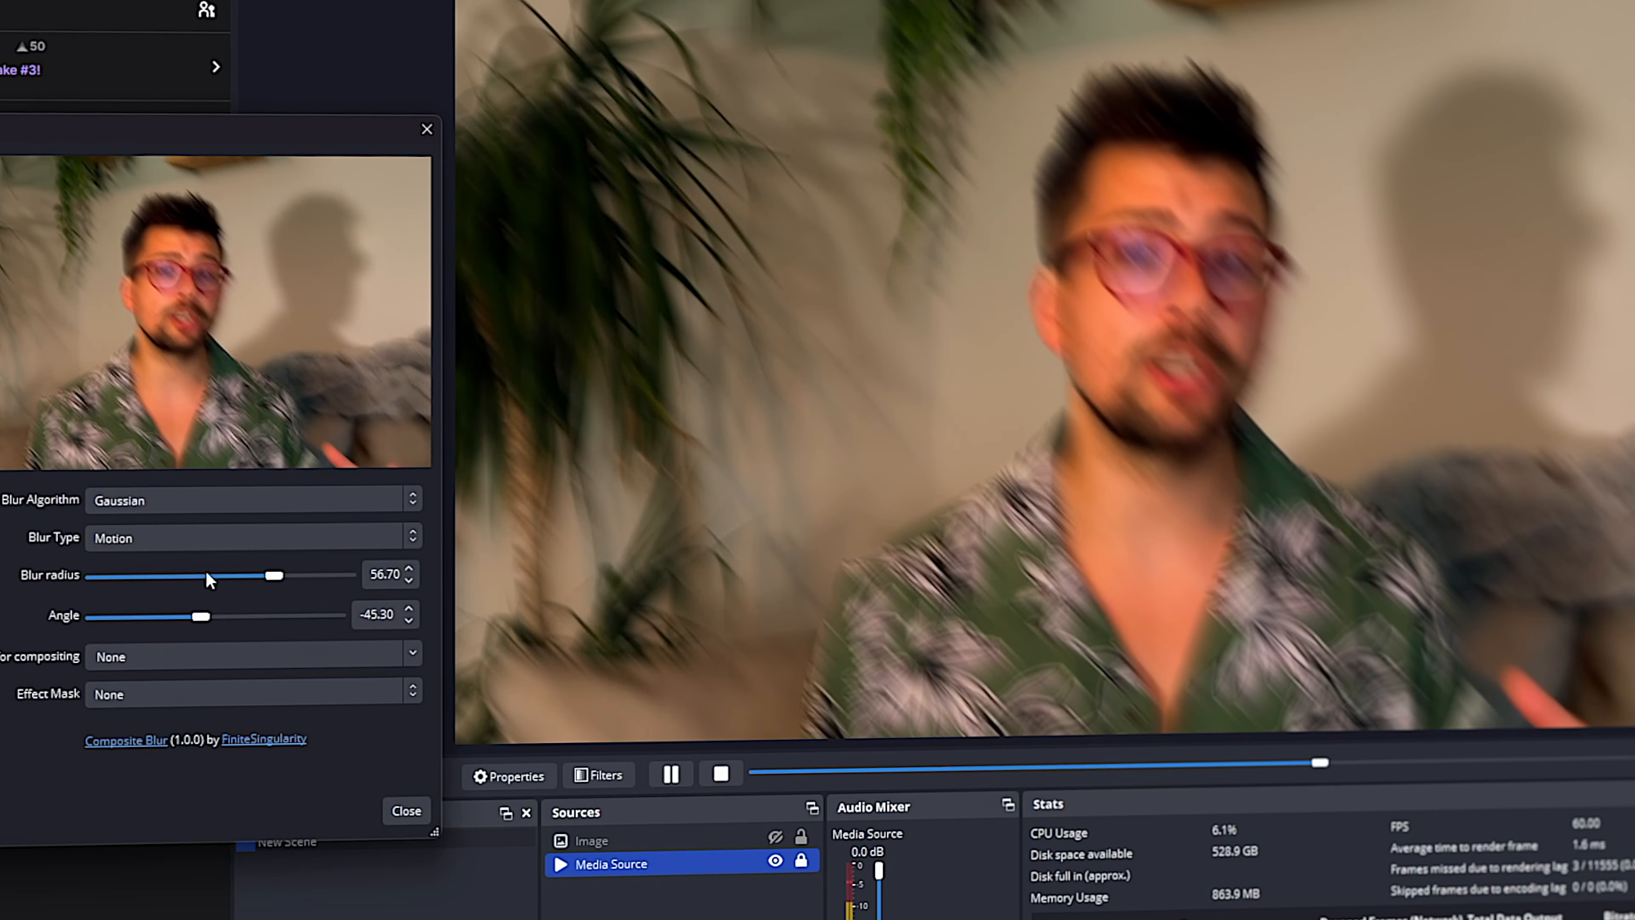
drag(273, 574, 35, 593)
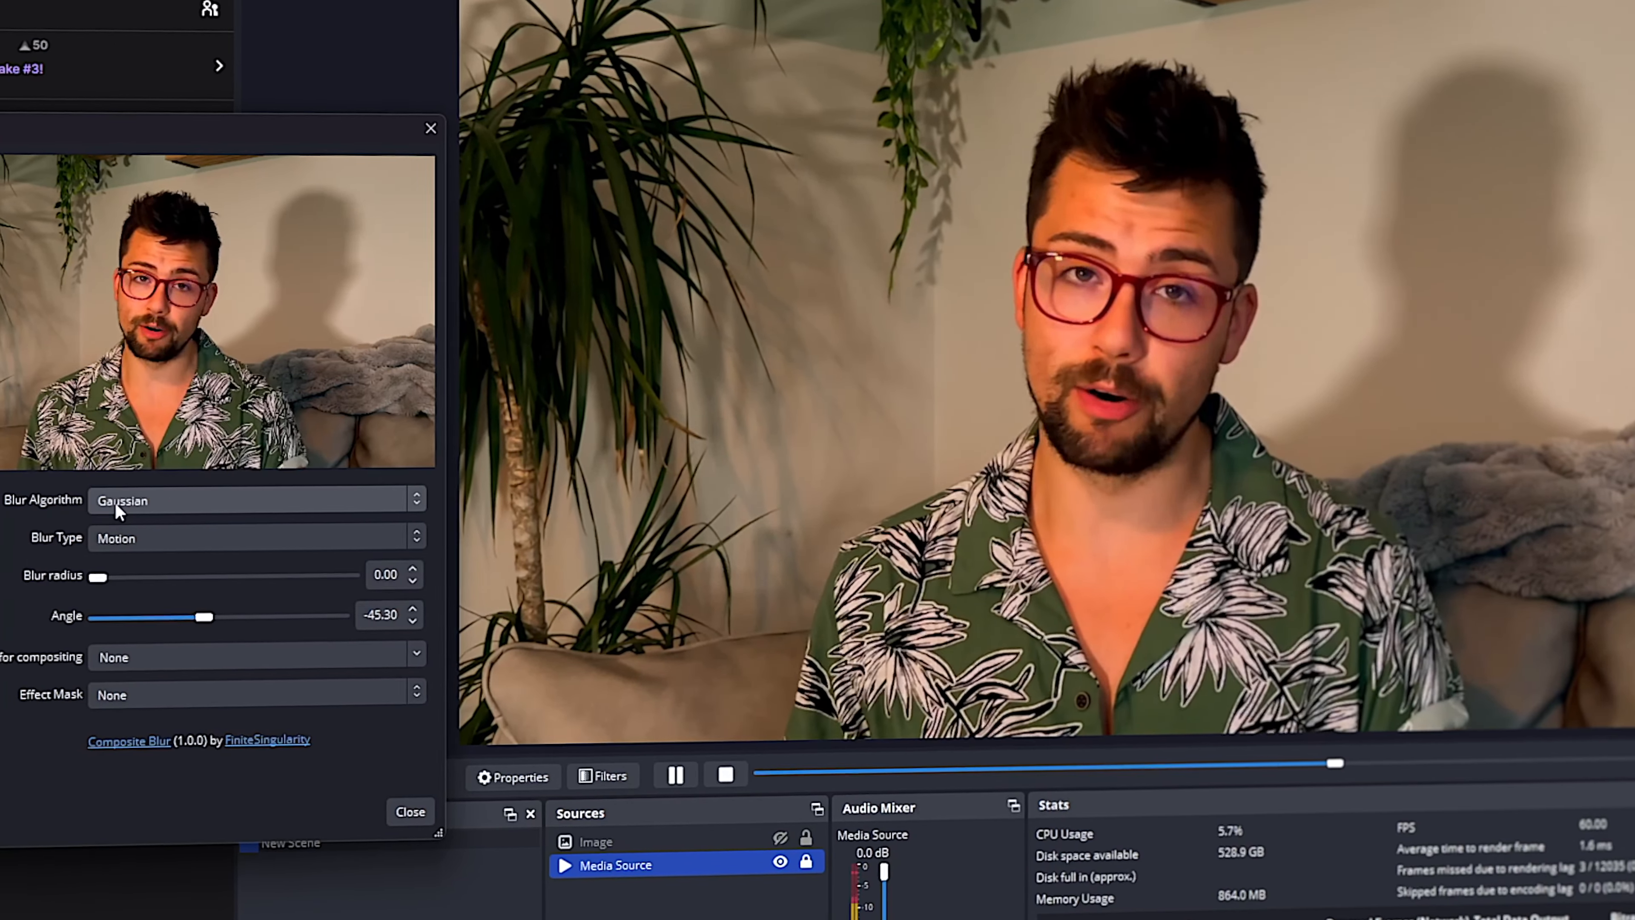
- Switch the blur to the Box algorithm with the Tilt-Shift type and set its radius to 36.50
click(115, 501)
click(102, 526)
click(648, 501)
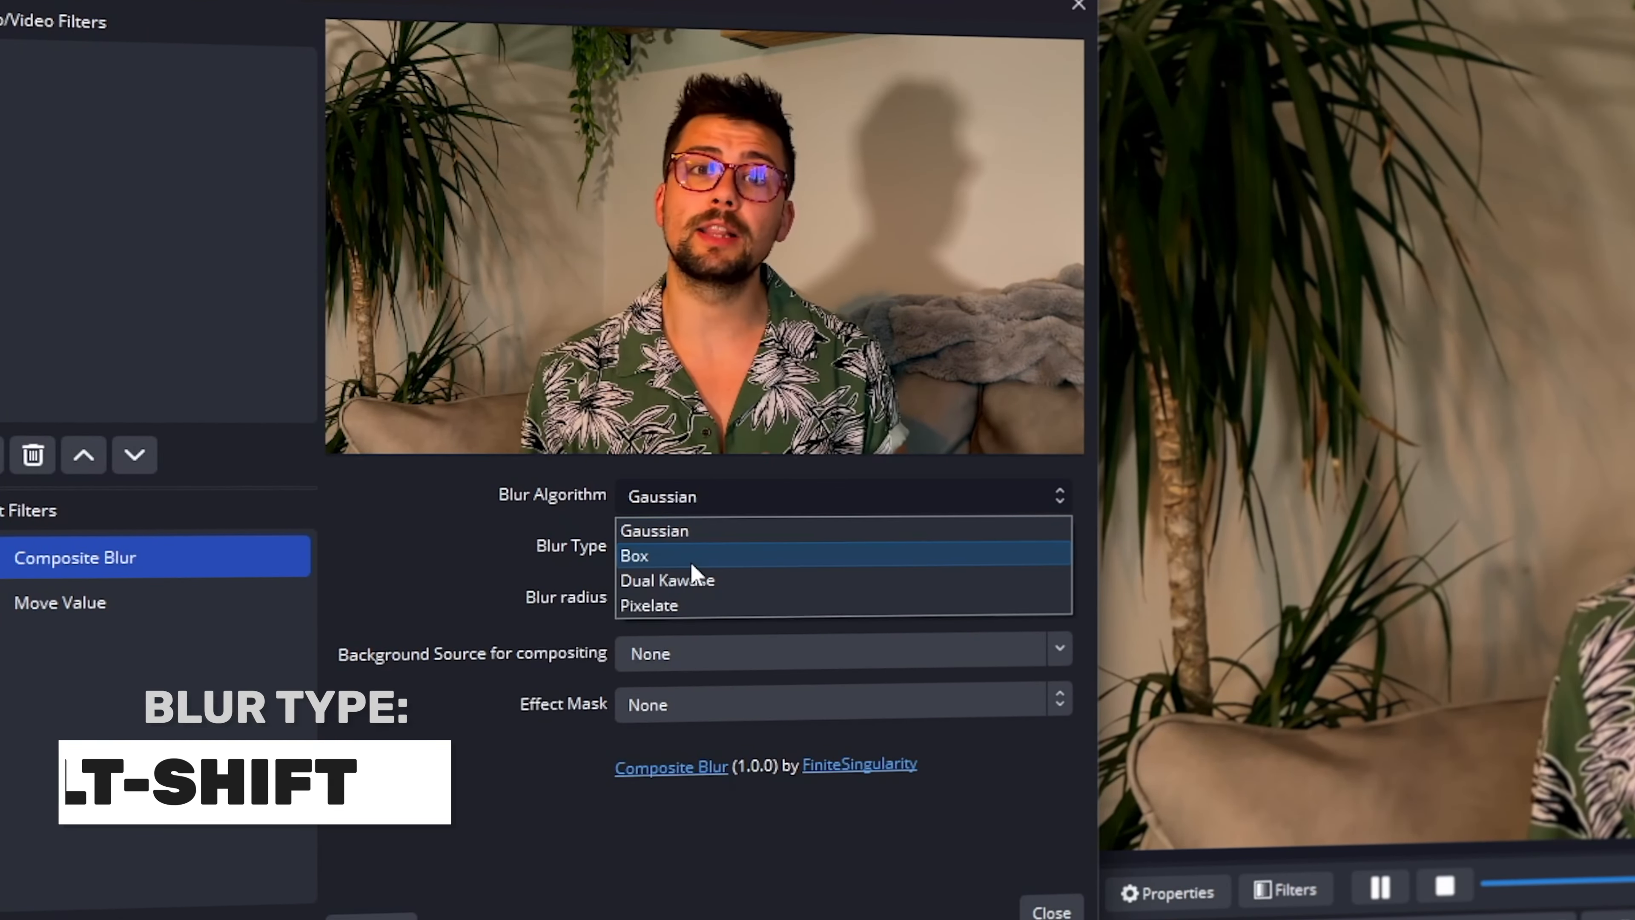
click(627, 552)
click(644, 552)
click(686, 656)
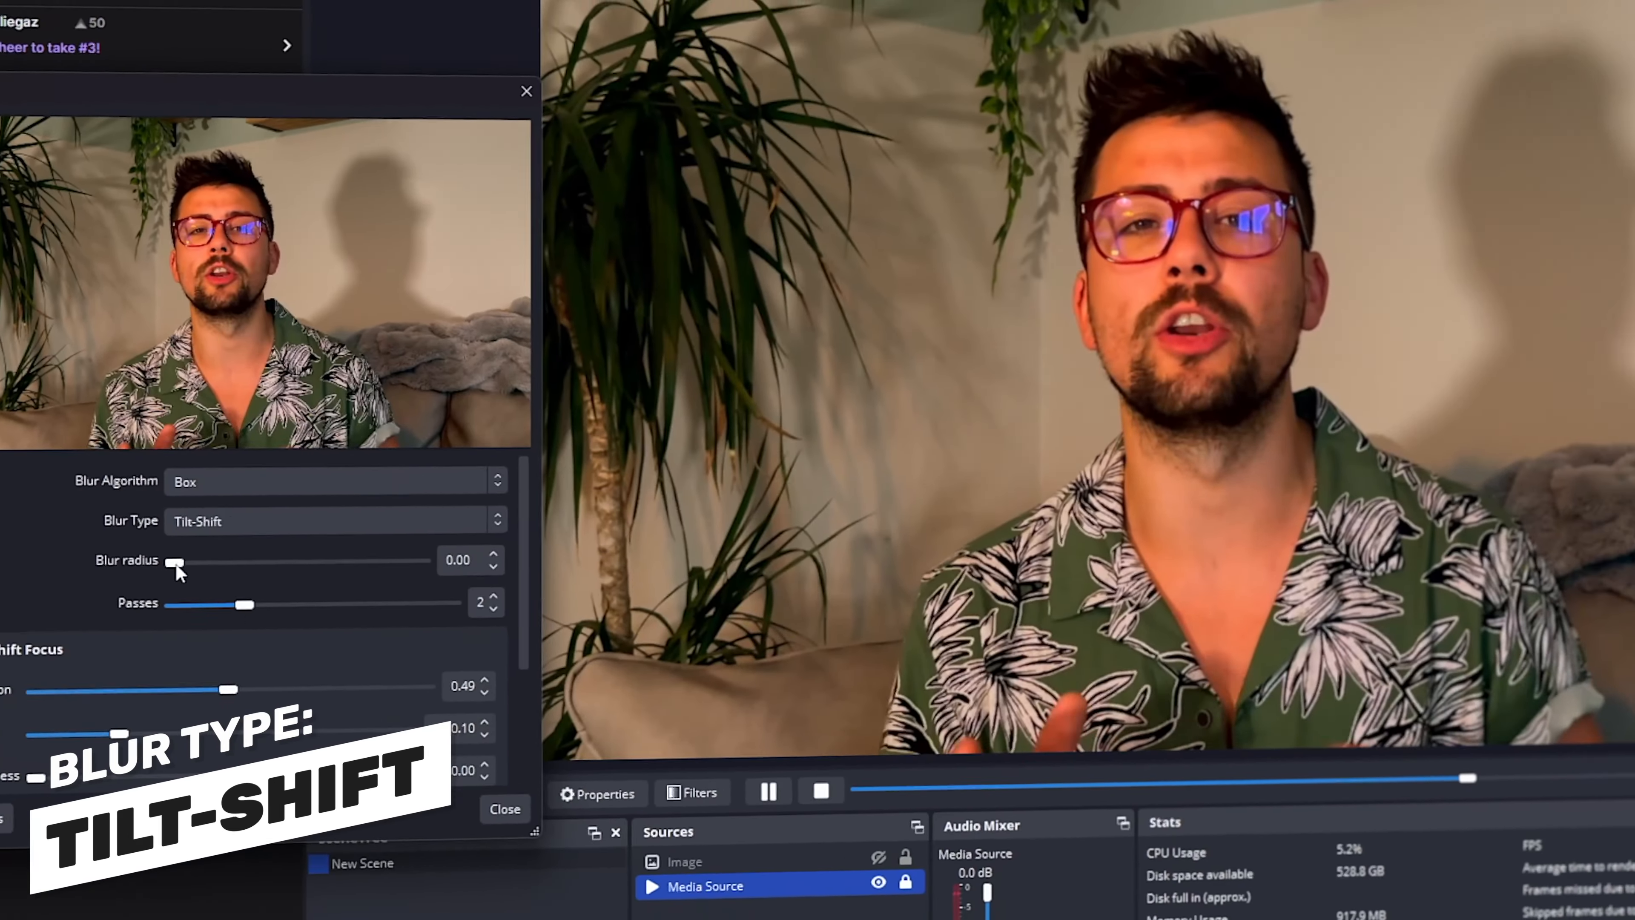
drag(628, 597, 766, 596)
drag(201, 559, 197, 560)
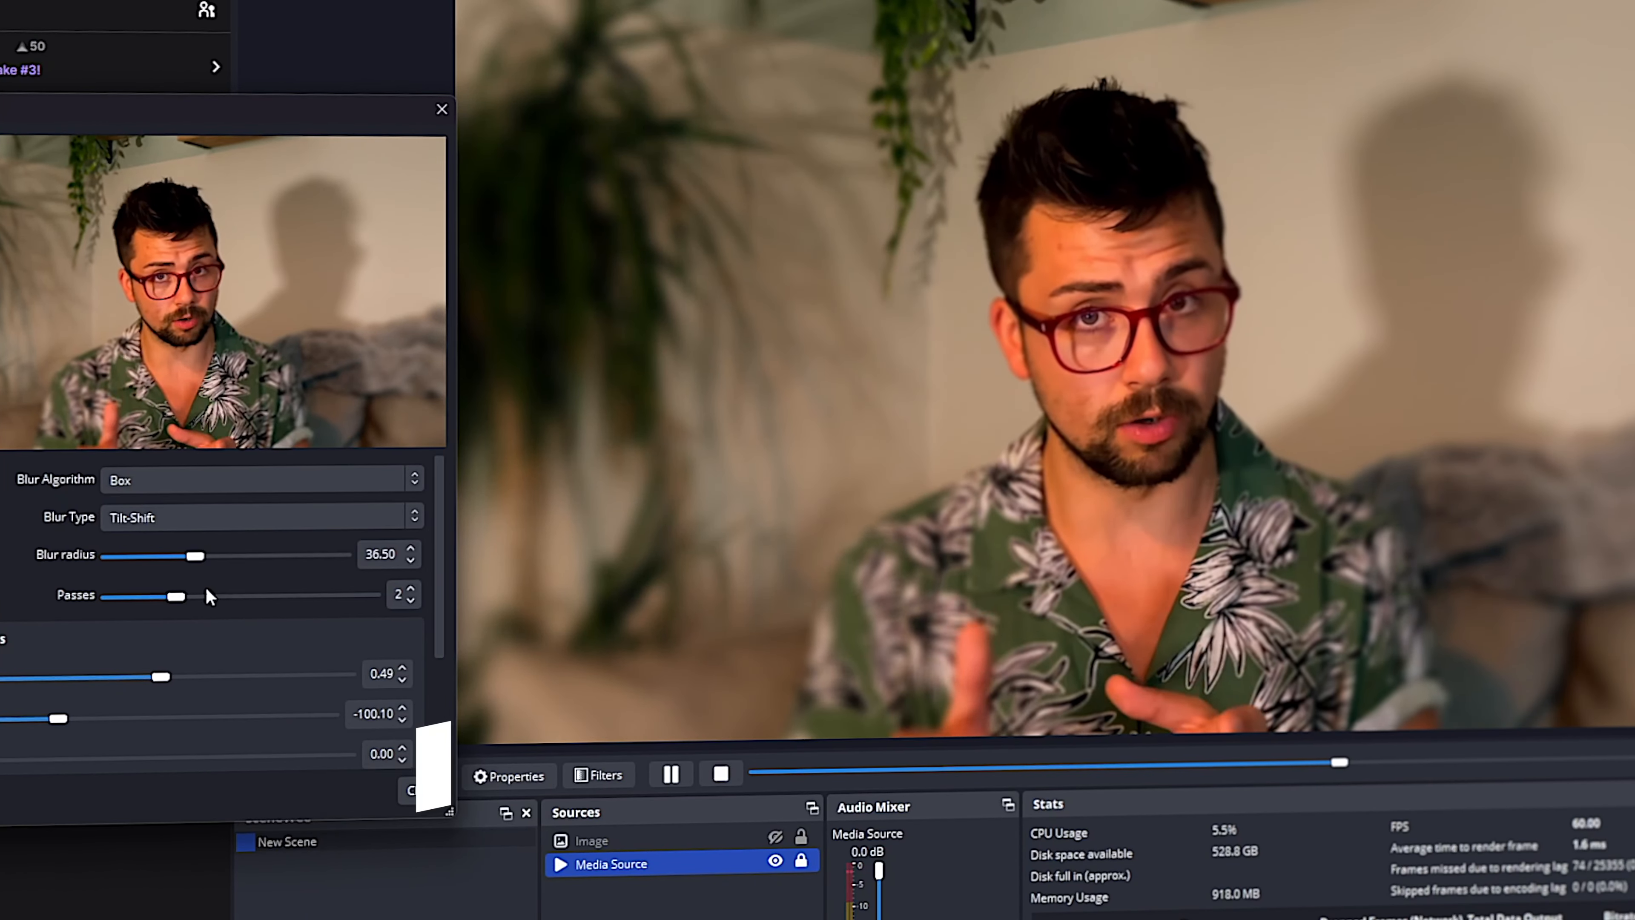
- Show the Image source in the scene and open its filters
click(780, 837)
click(776, 837)
right_click(711, 830)
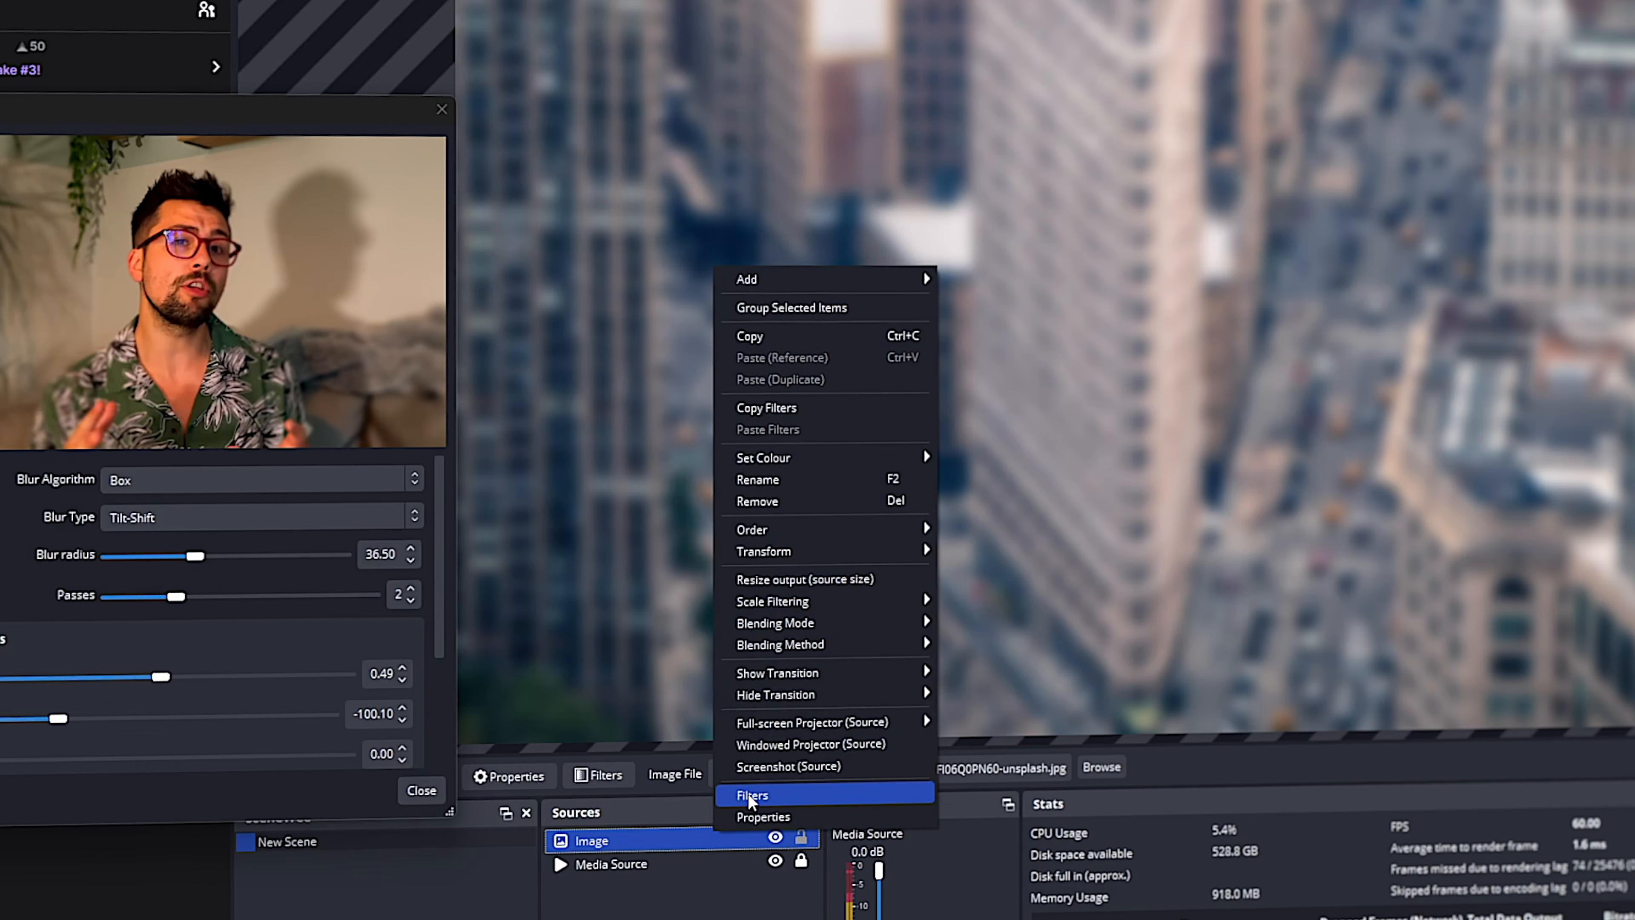
click(748, 793)
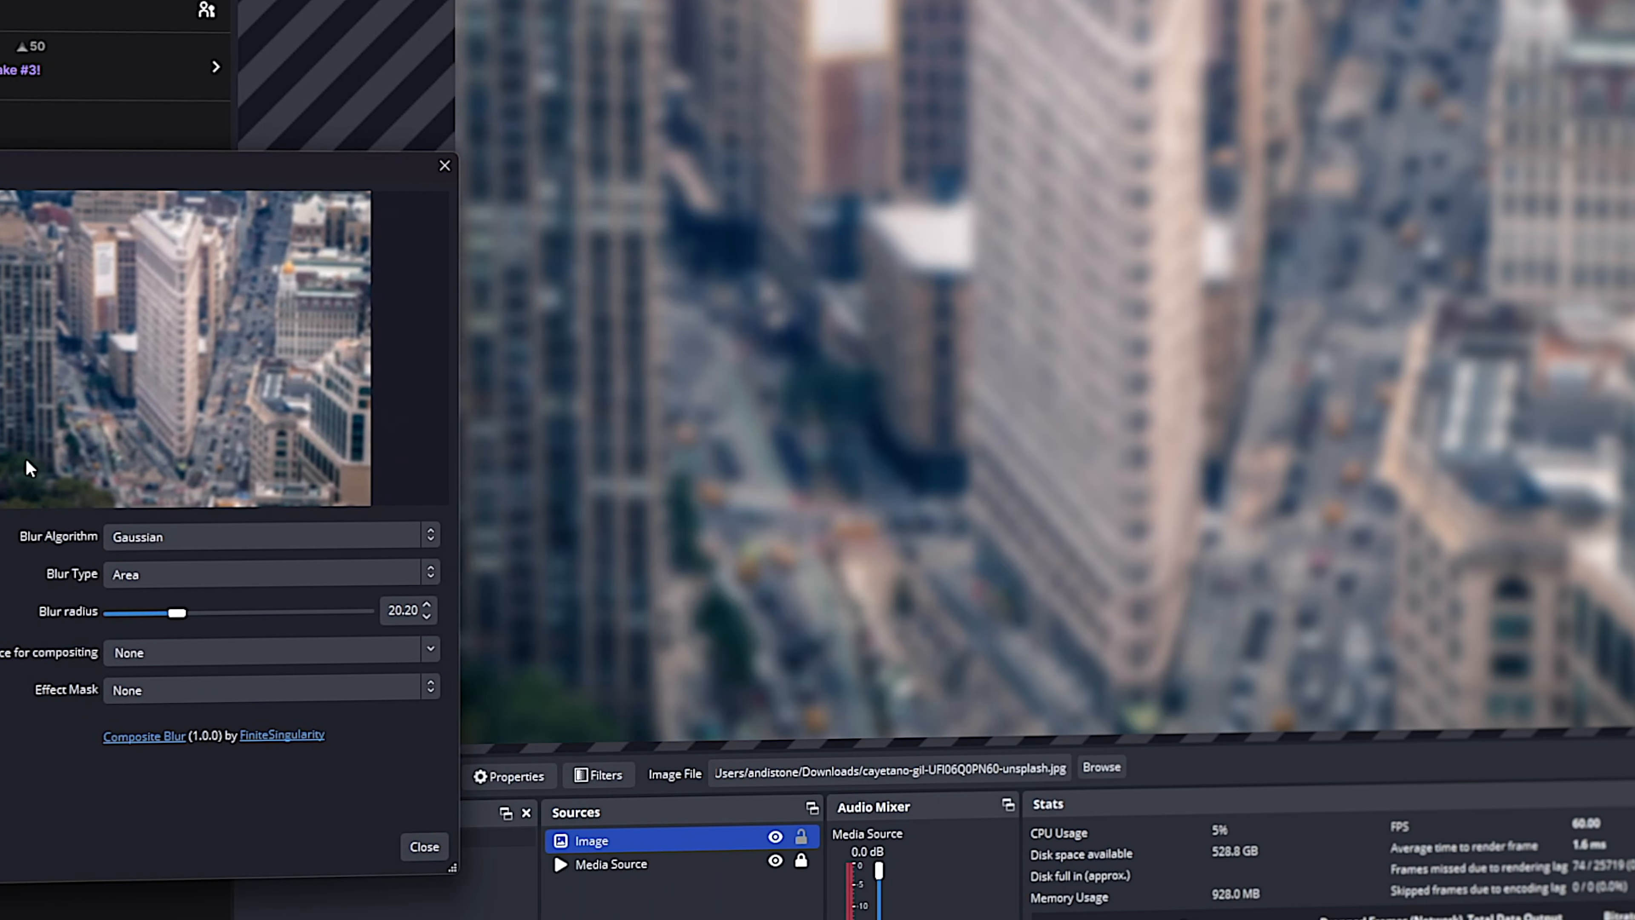
- Set the Image source's Composite Blur to the Box algorithm with the Tilt-Shift type
click(159, 535)
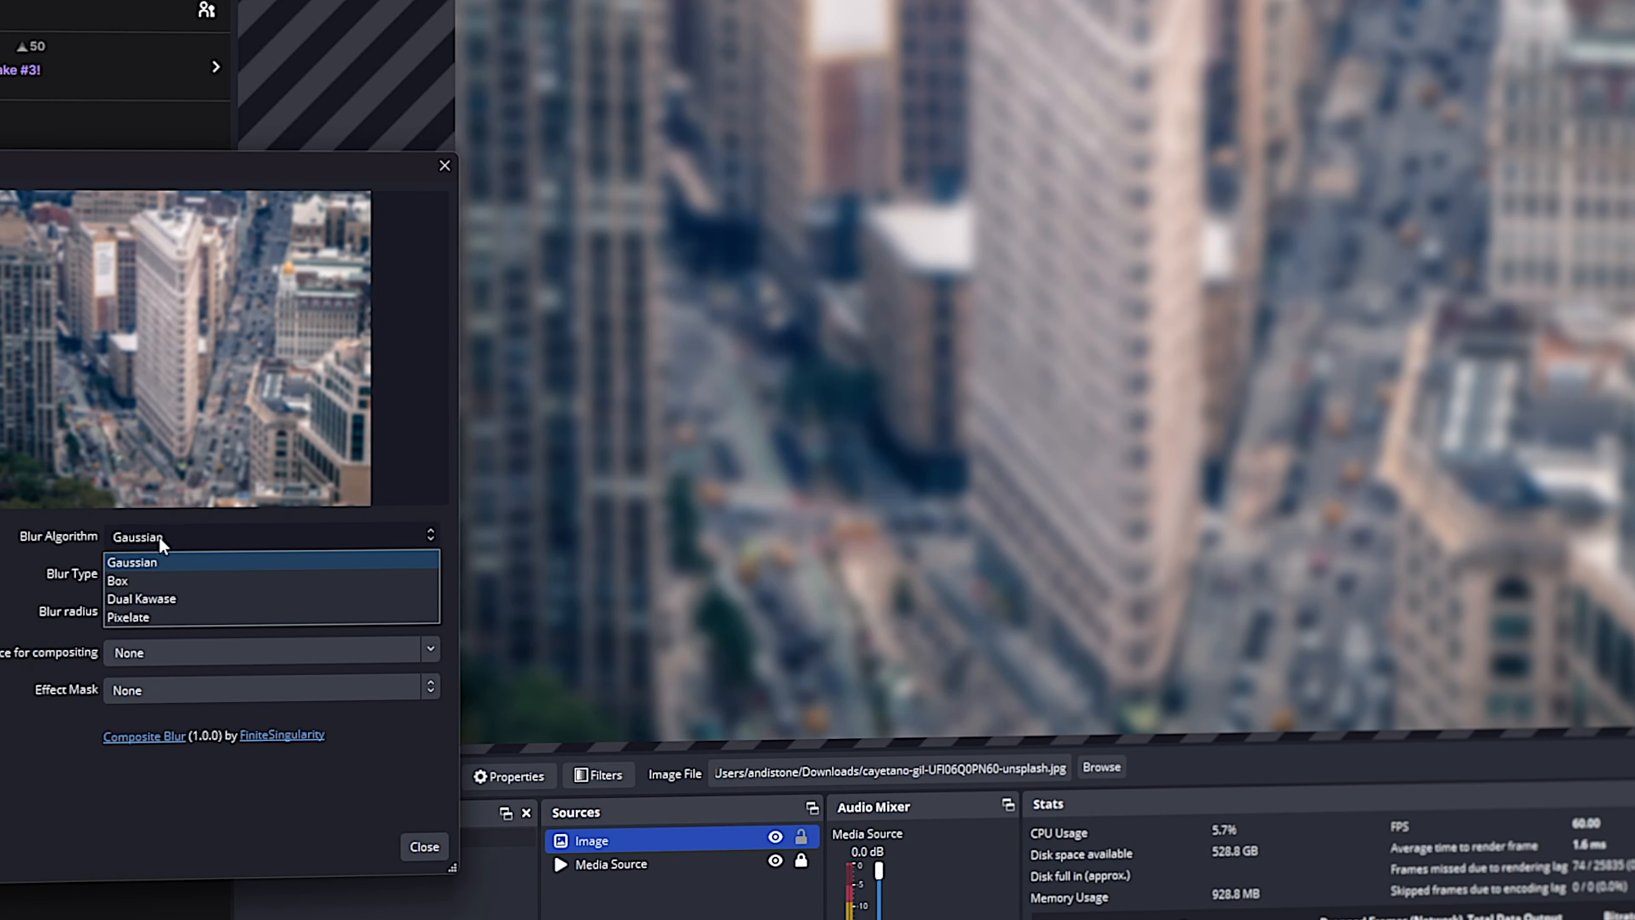
click(138, 581)
click(148, 585)
click(148, 654)
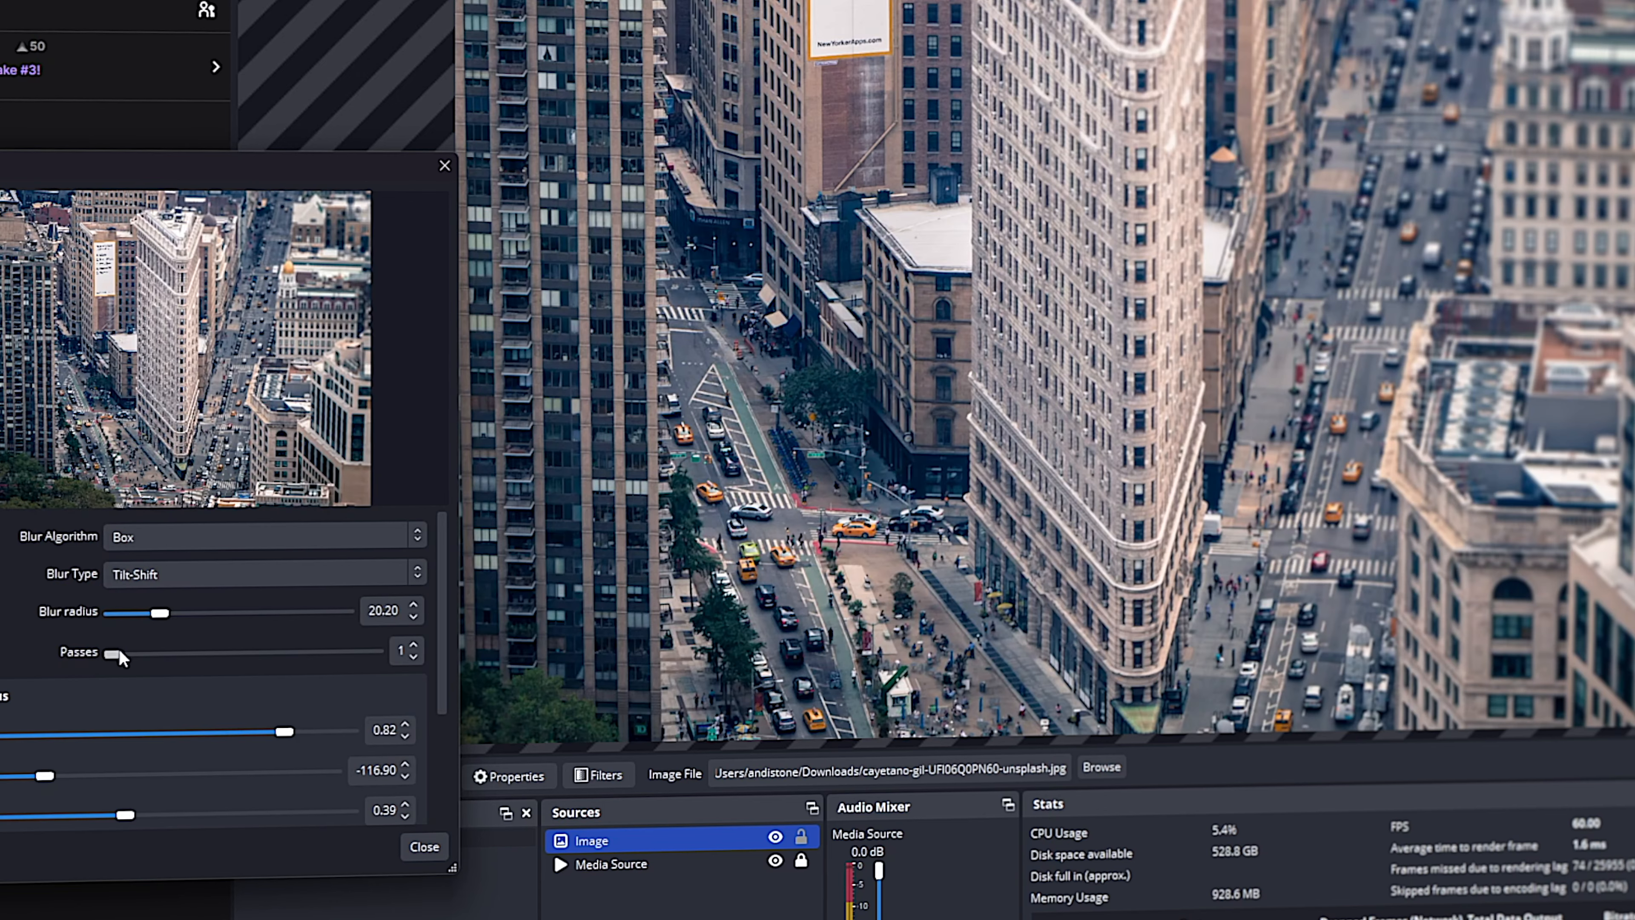
- Set the Image's tilt-shift focus to location 1.00, angle -72.50 and thickness 0.57, with a blur radius of 54.10
drag(52, 774, 136, 809)
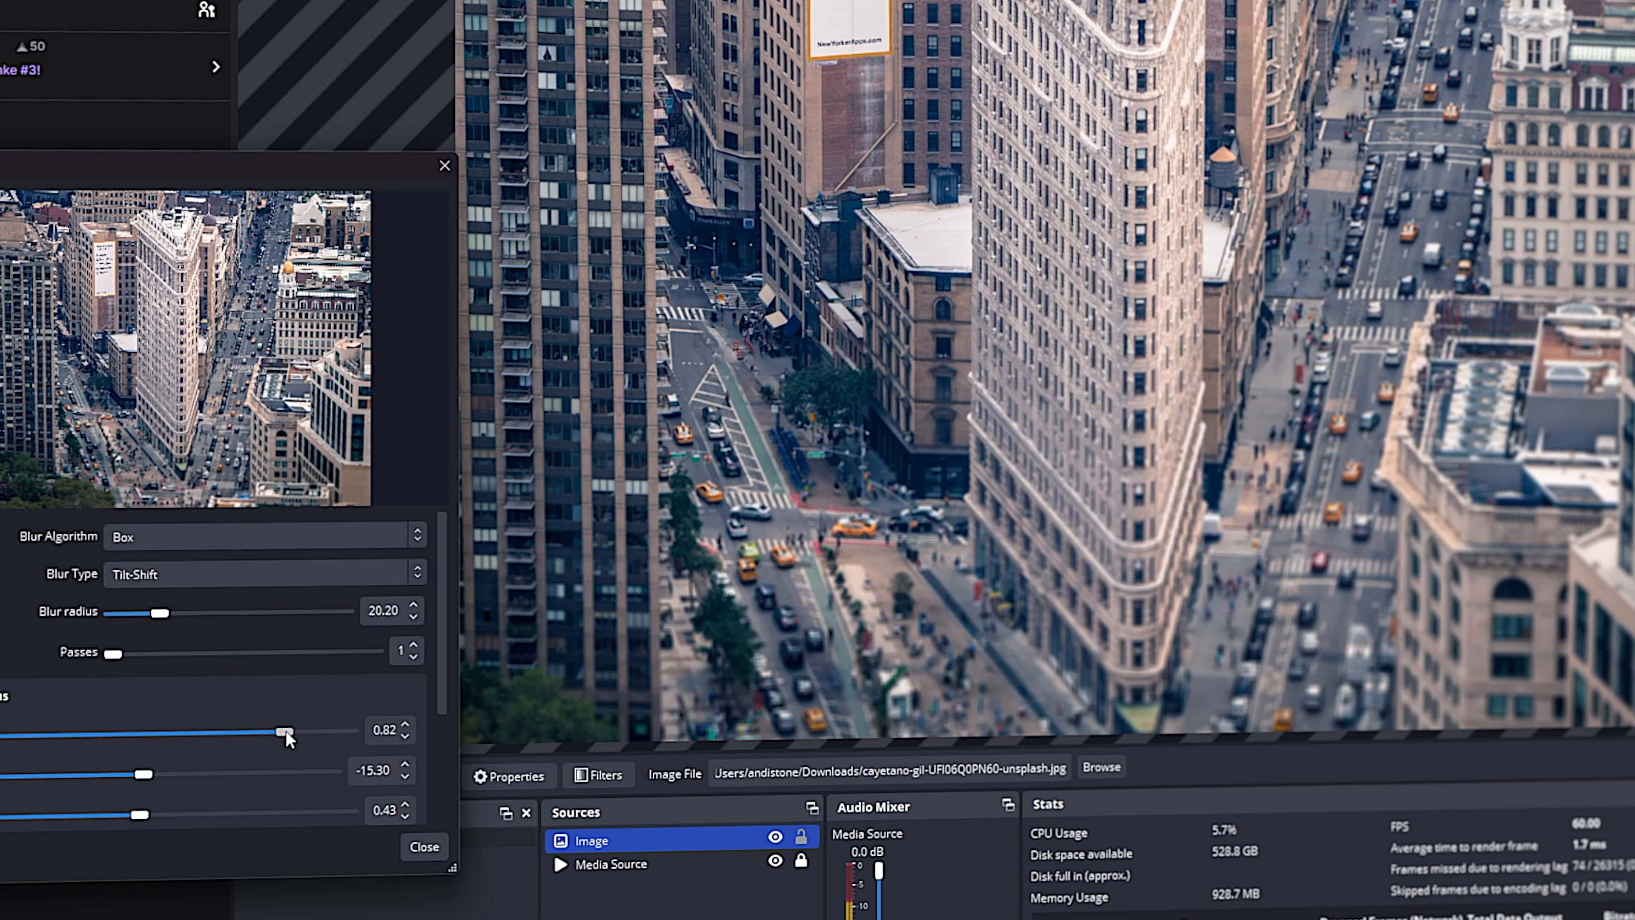
drag(351, 731, 352, 731)
drag(169, 609, 219, 613)
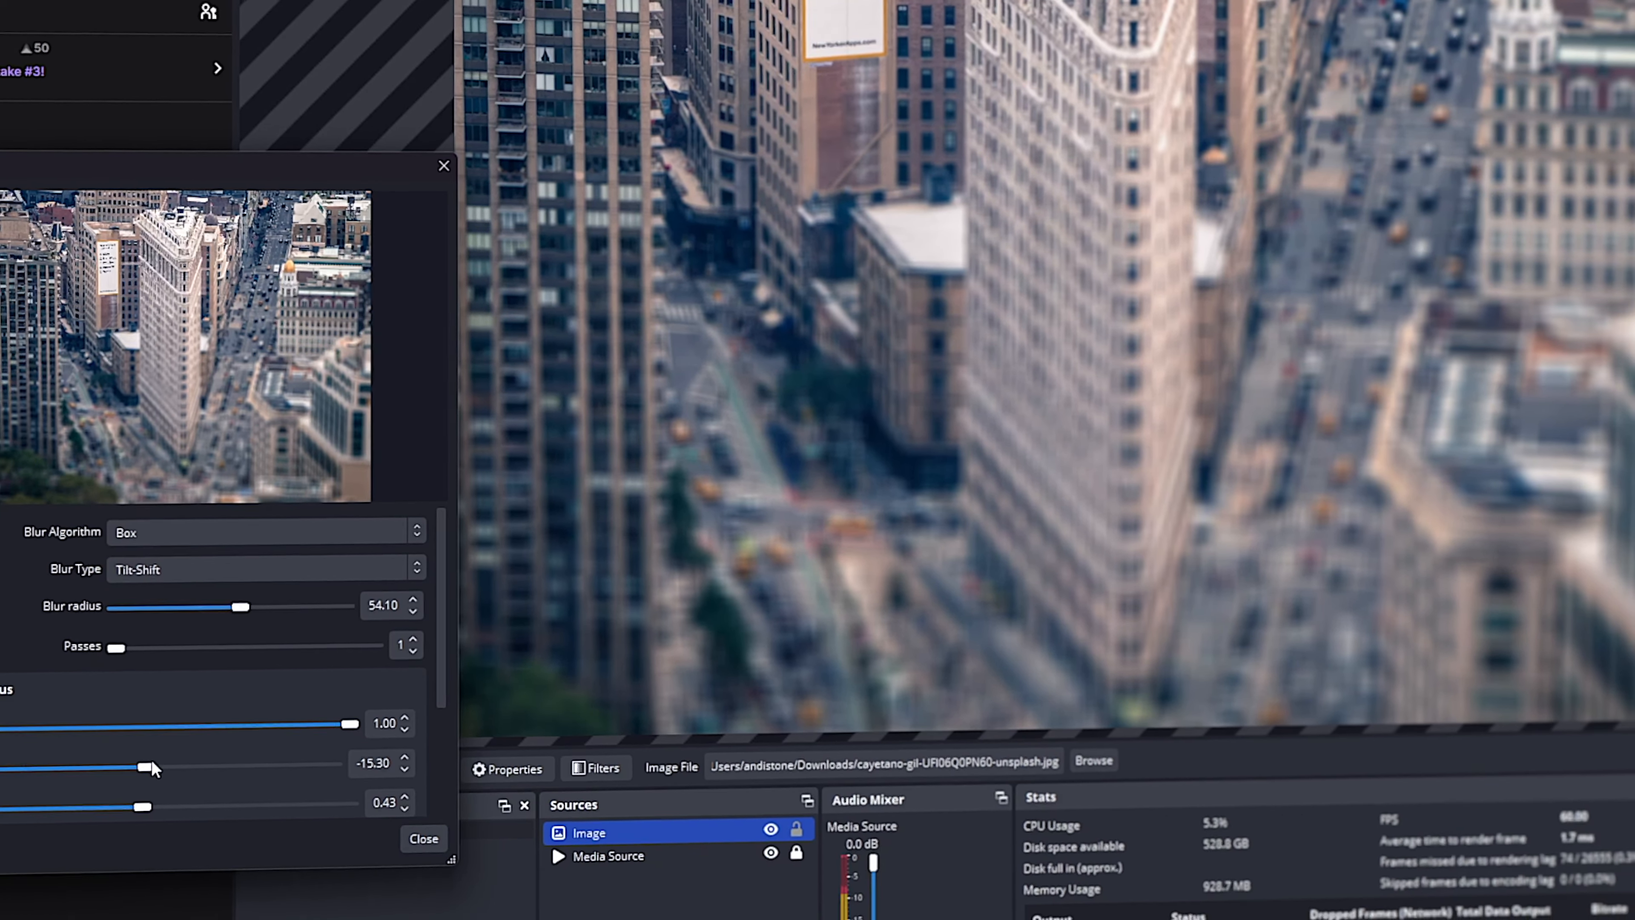
drag(148, 773, 93, 776)
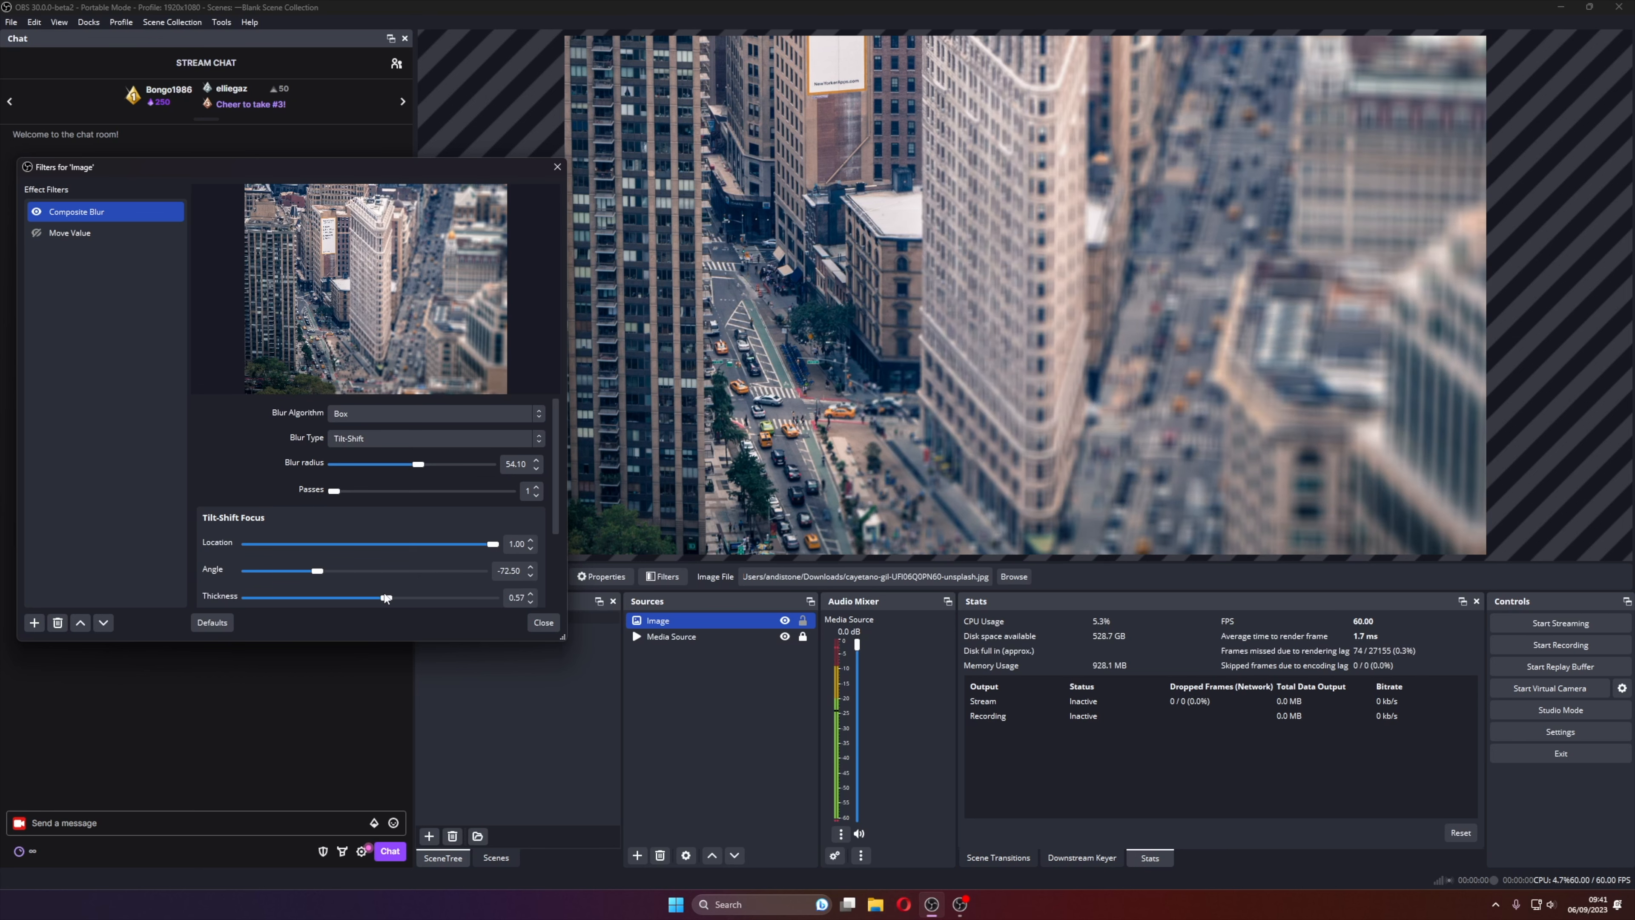
- Hide the Image source and move Media Source above it, with the Image filters window closed
click(784, 620)
click(557, 167)
drag(677, 638, 685, 609)
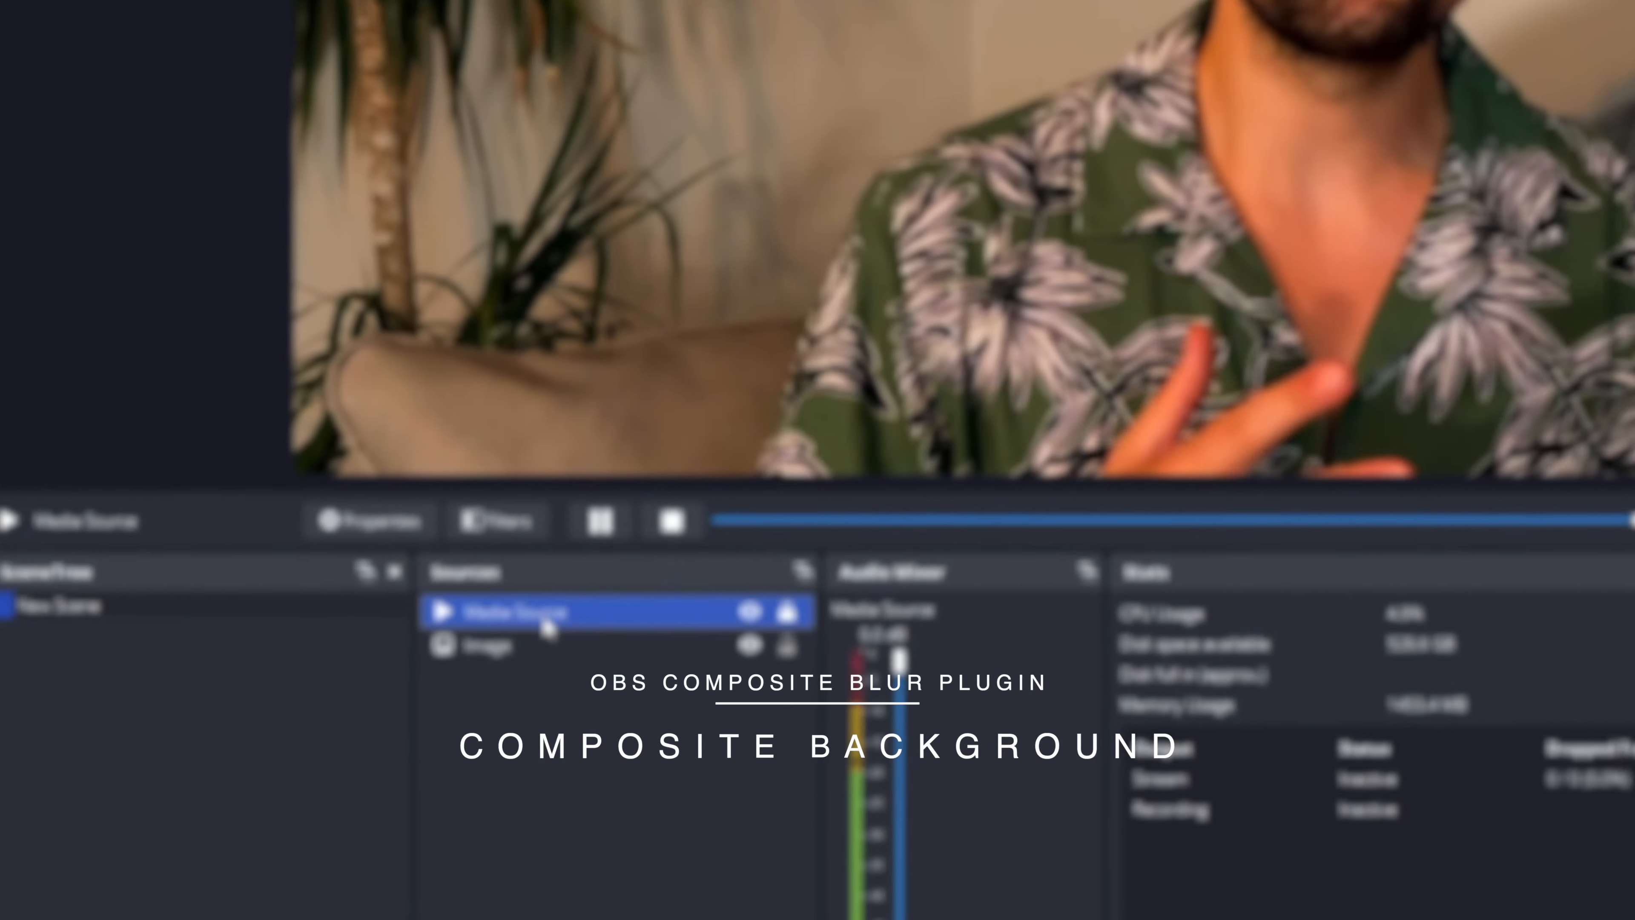
- Open Media Source's filters and add an NVIDIA Background Removal effect filter, keeping the scene preview uncovered
right_click(543, 628)
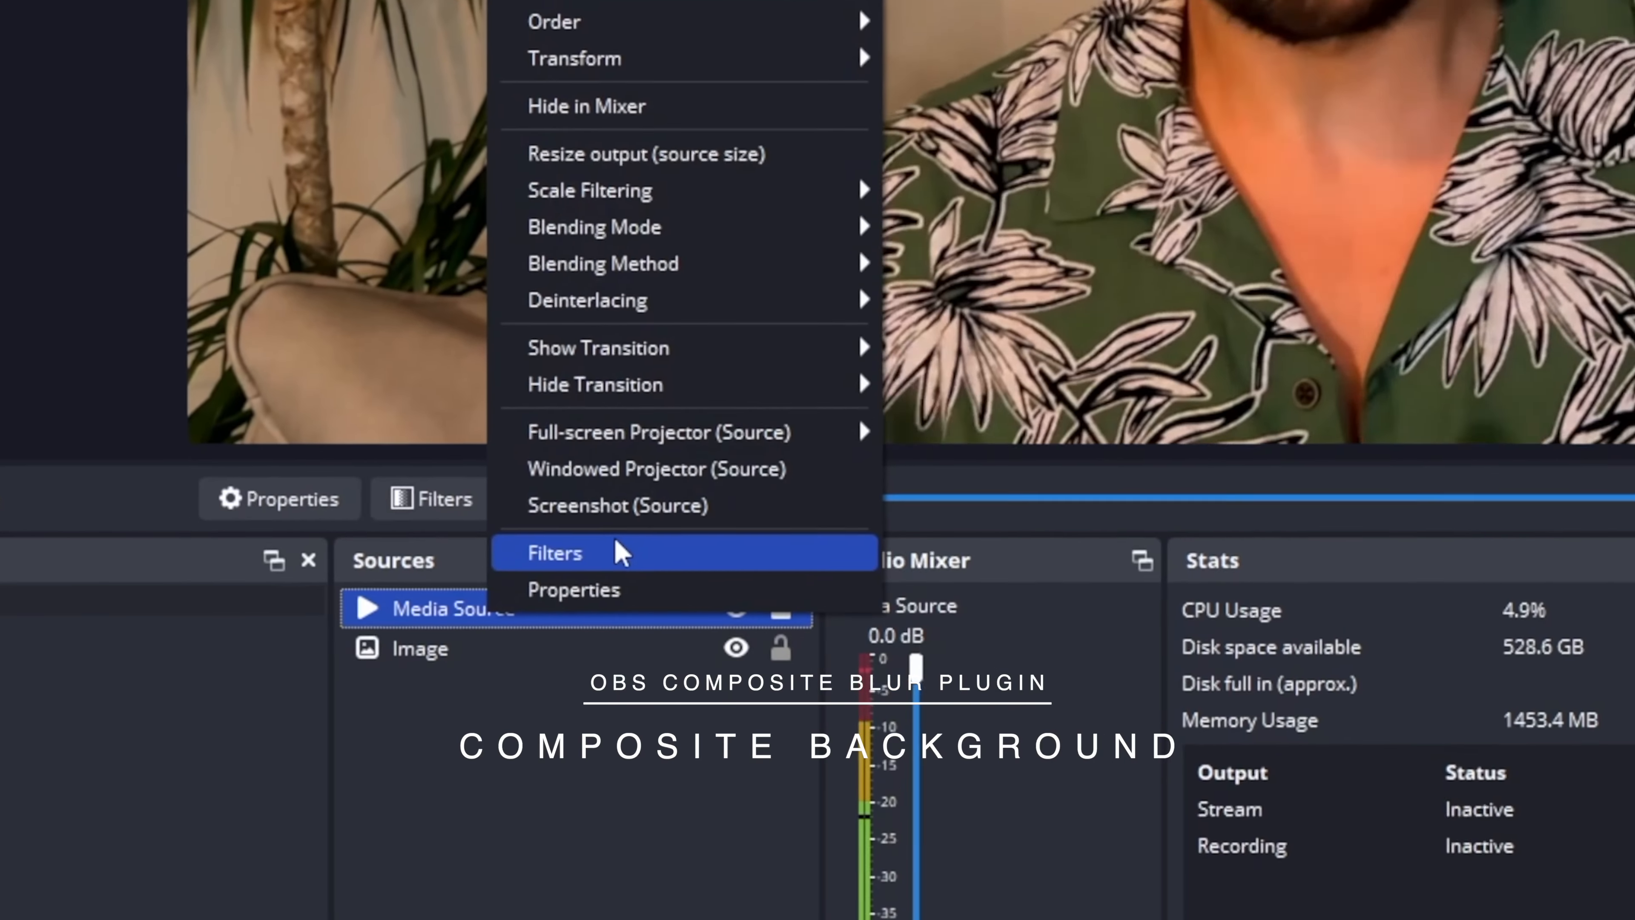
click(597, 556)
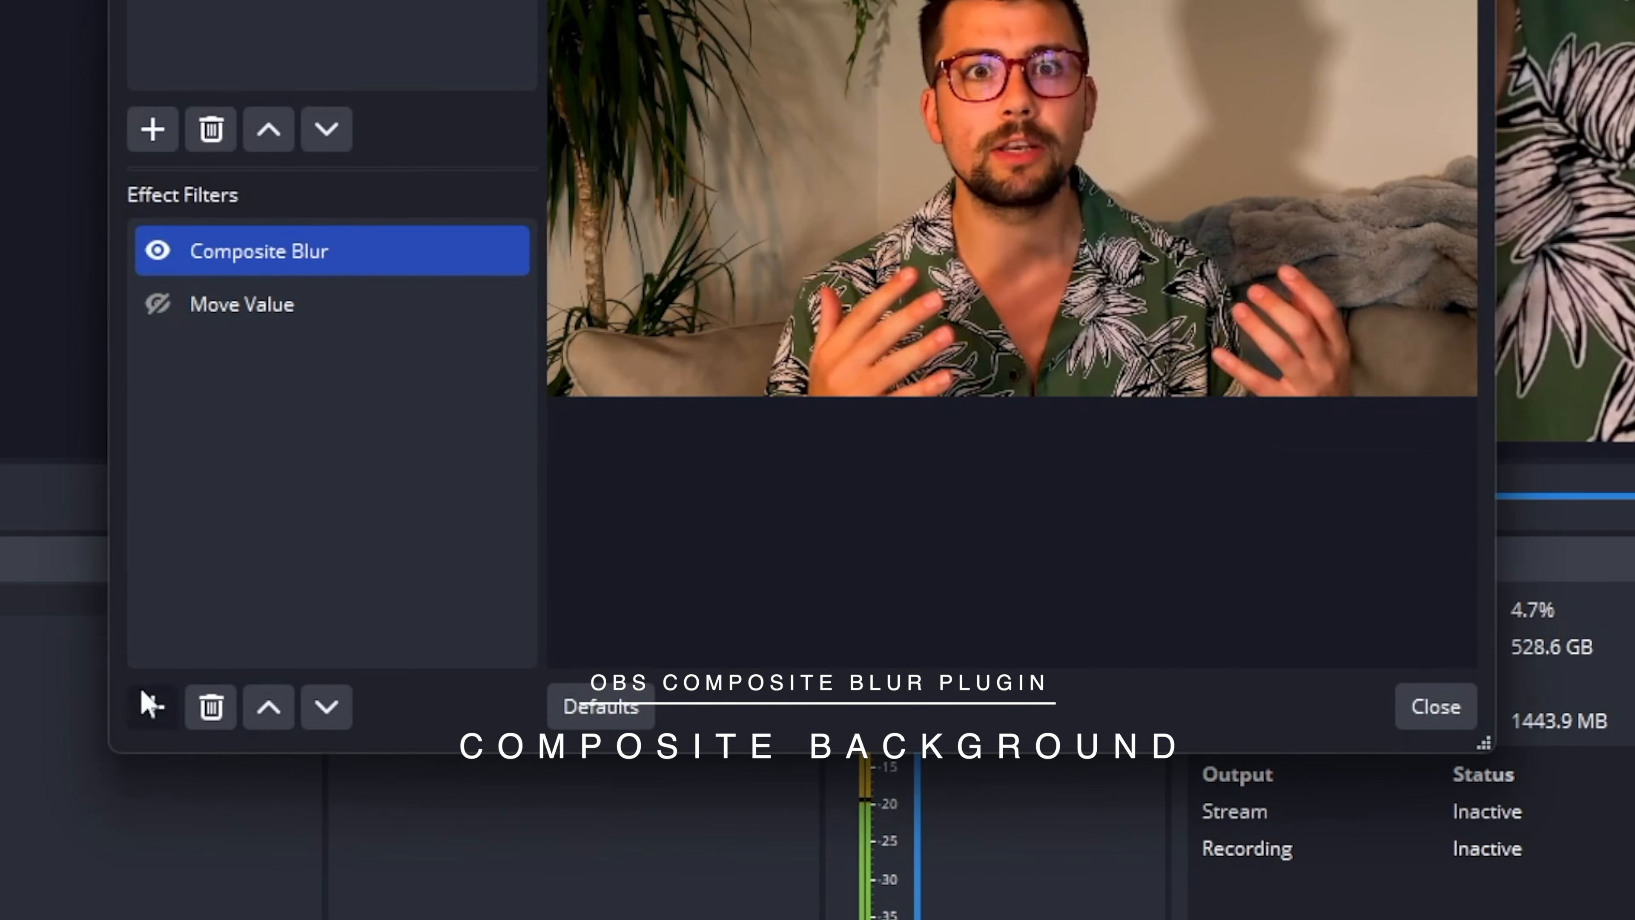
click(149, 702)
click(317, 303)
key(Return)
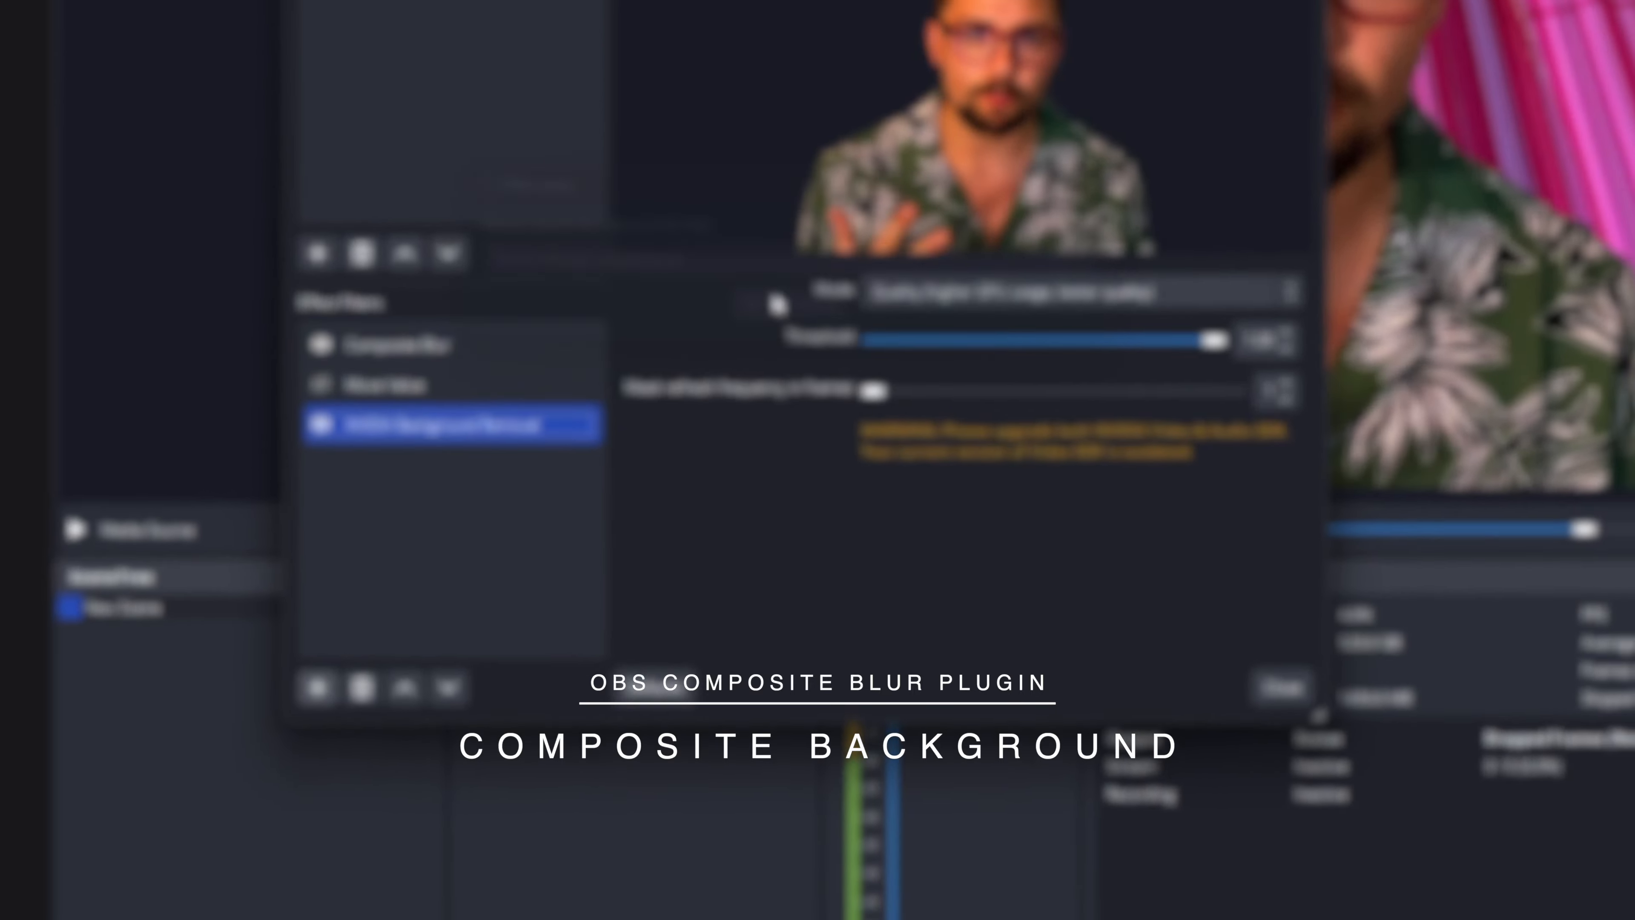
drag(879, 208, 350, 191)
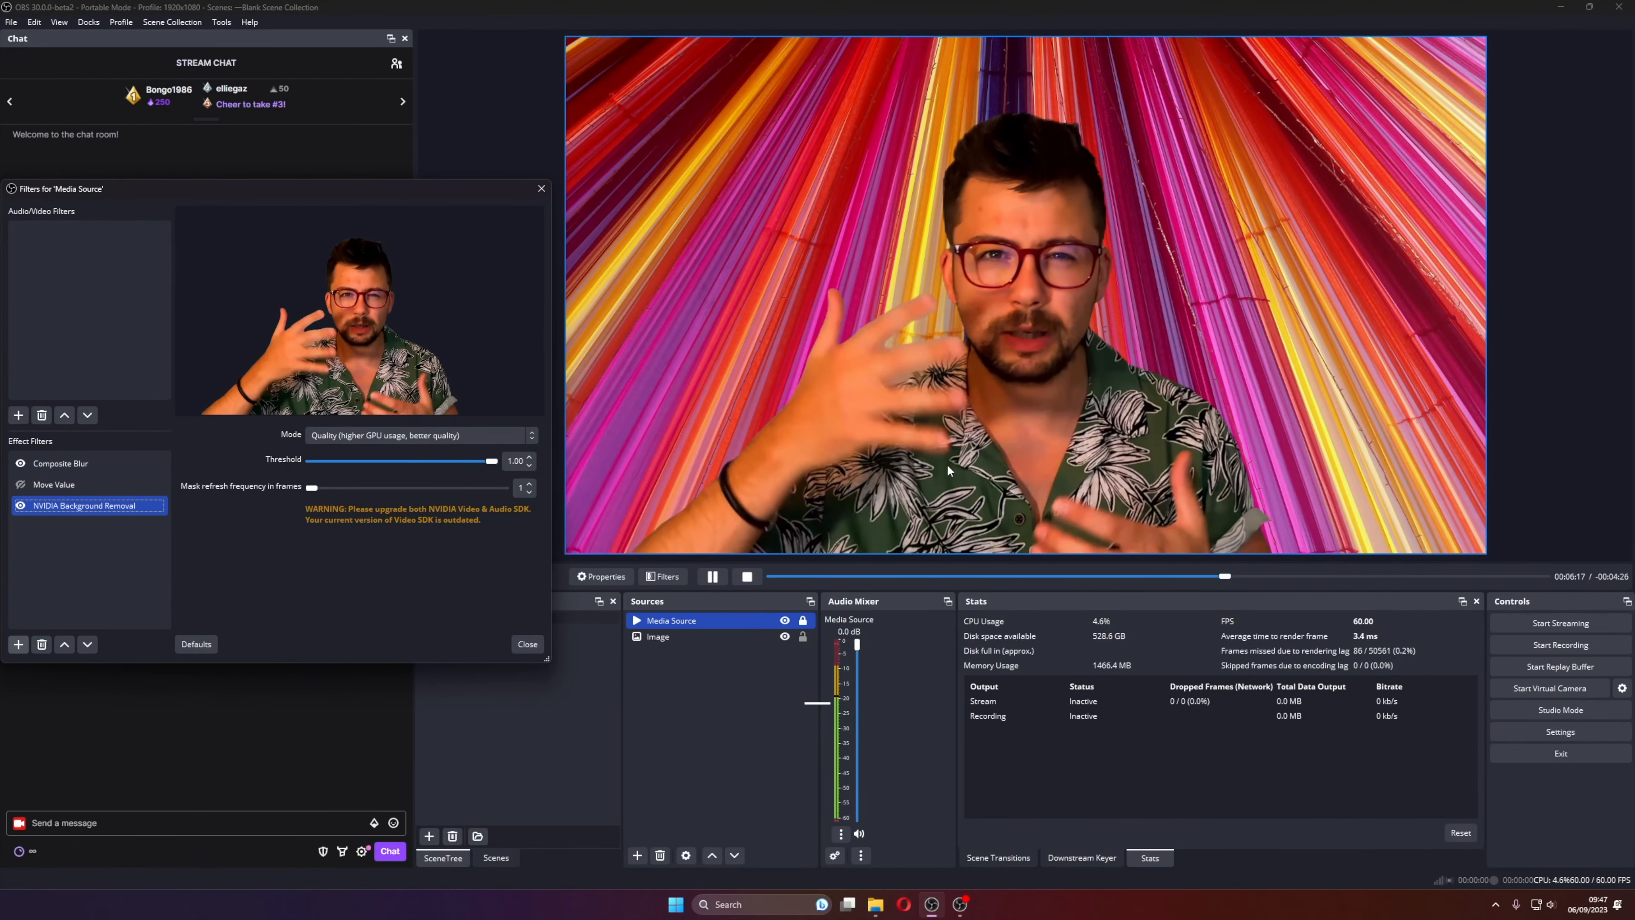
- Move NVIDIA Background Removal above Composite Blur and set the Composite Blur radius to 16.90
click(68, 639)
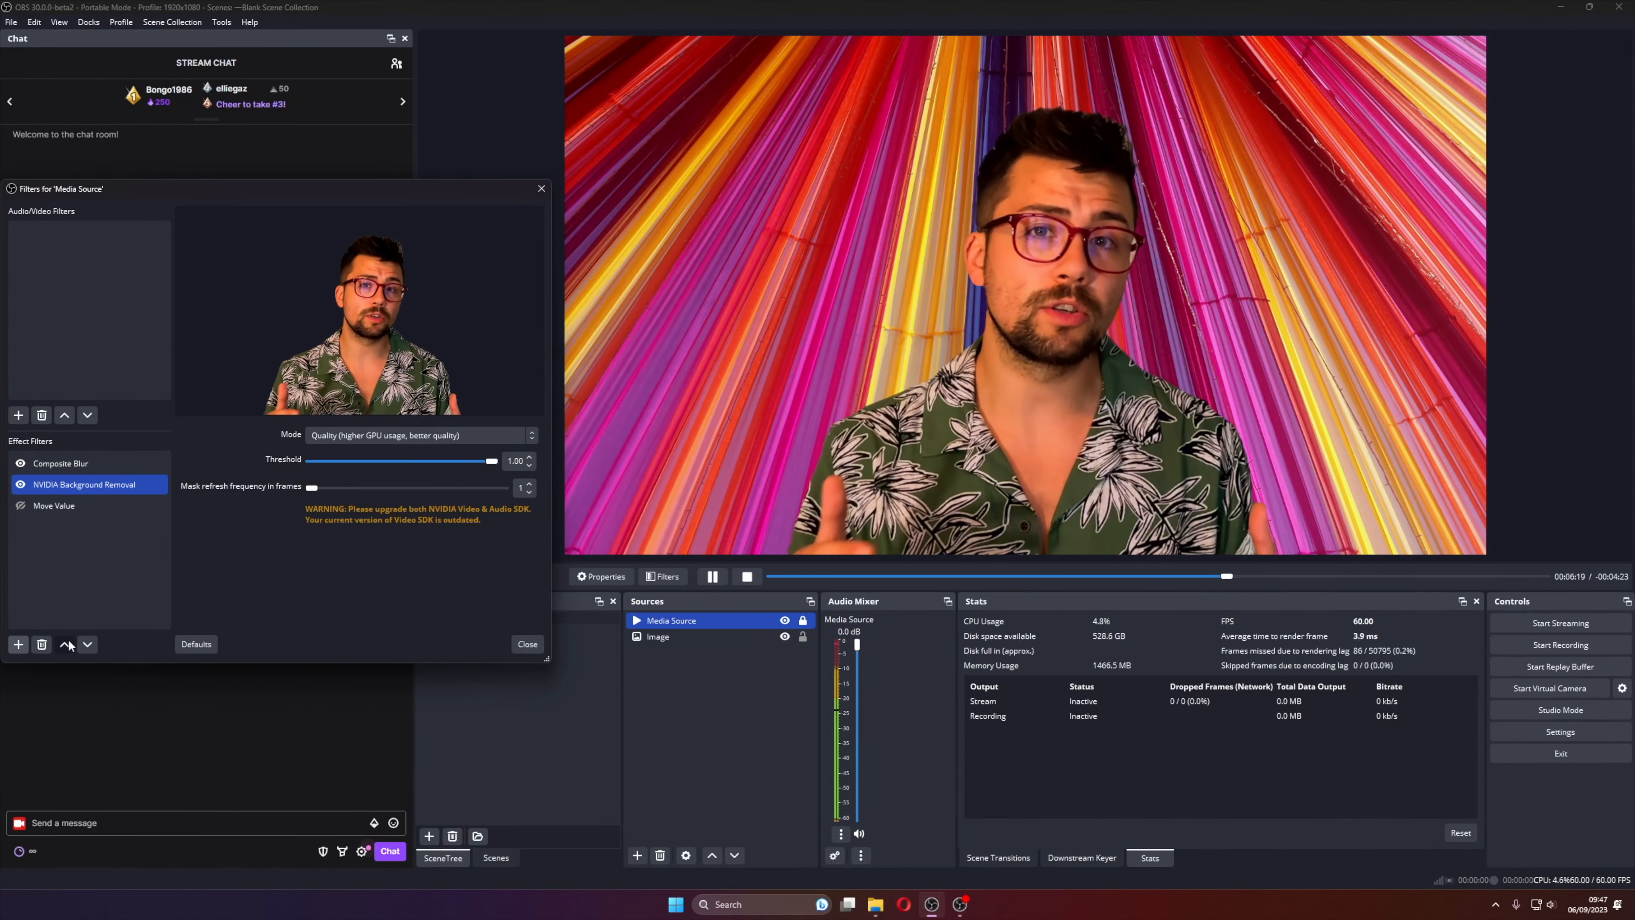
click(68, 639)
click(90, 484)
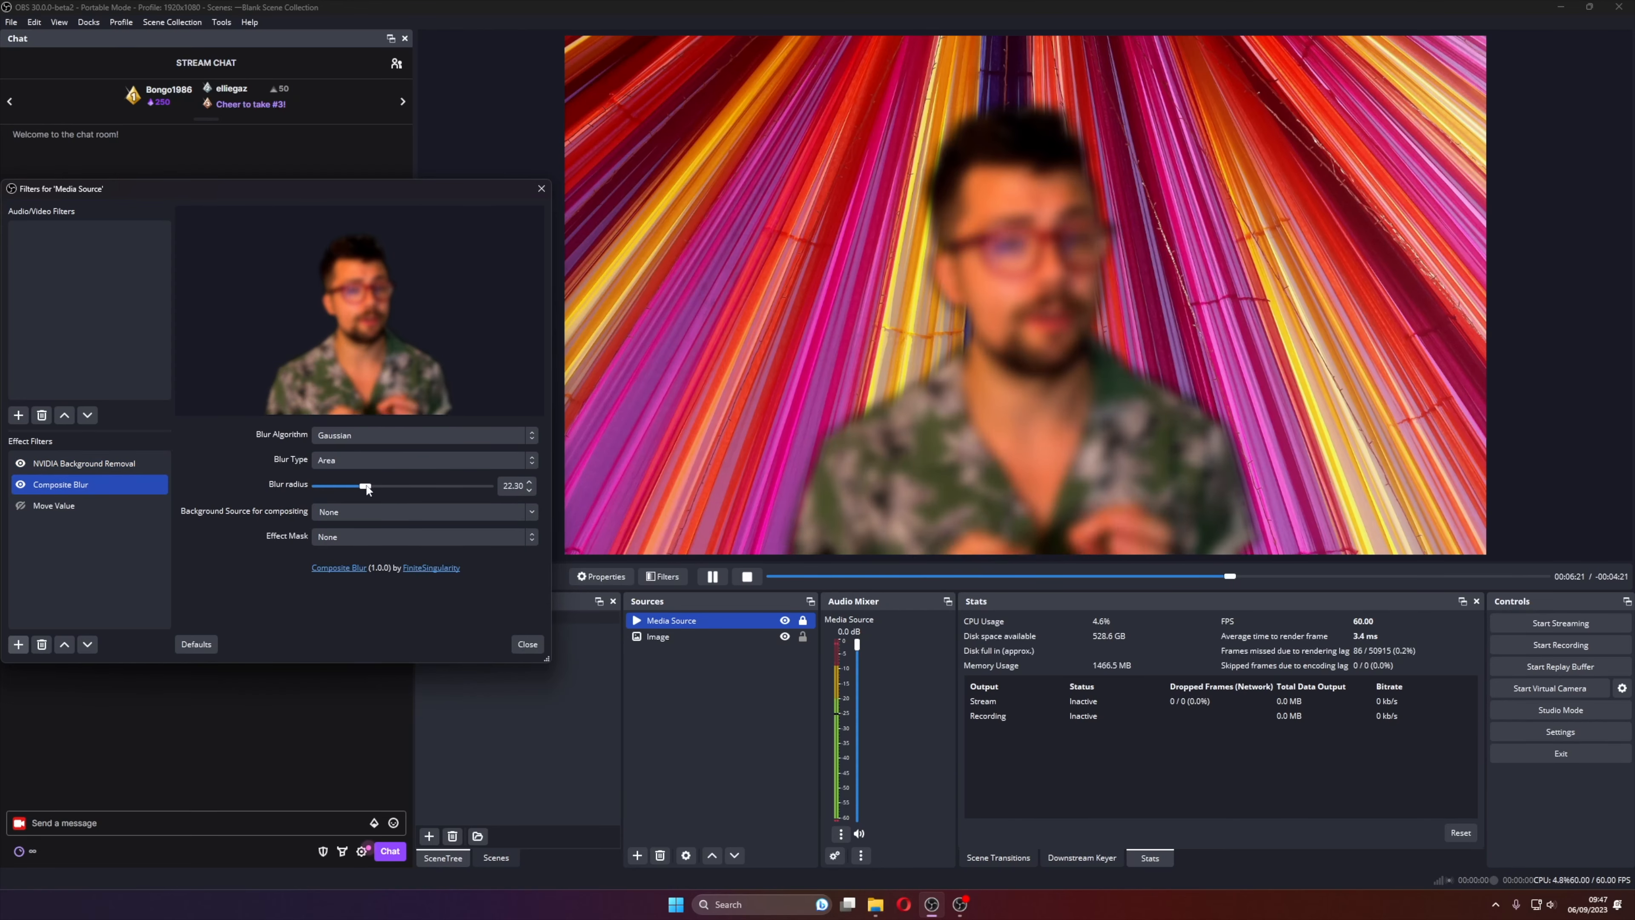
mouse_move(379, 489)
mouse_down()
mouse_move(317, 494)
mouse_move(355, 488)
mouse_up()
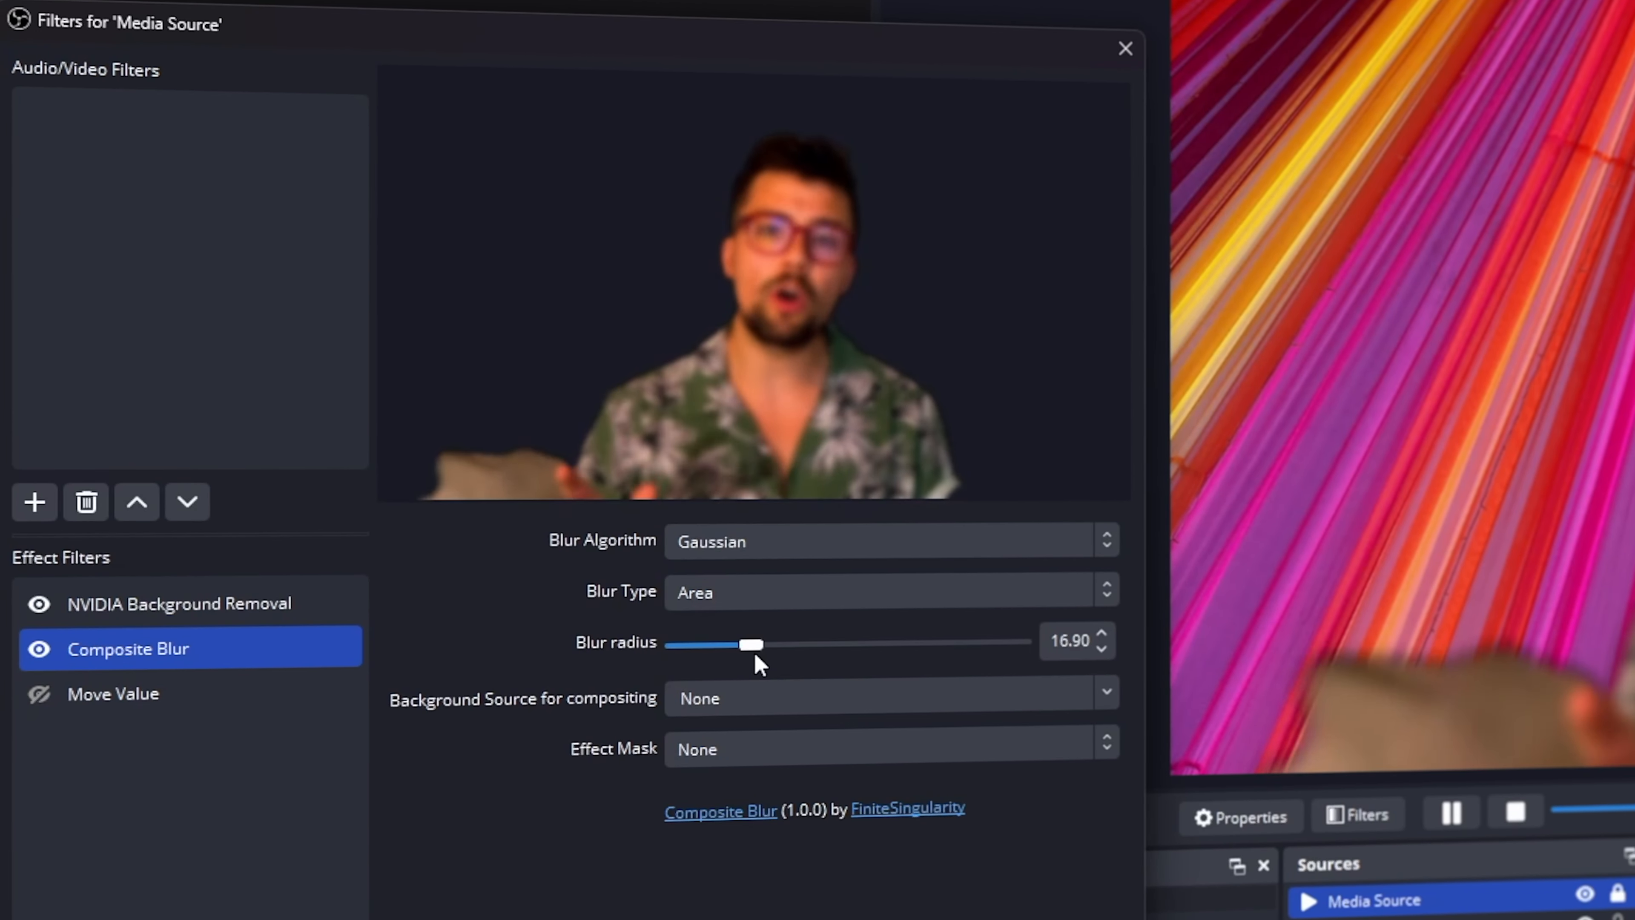
- Set Composite Blur's background source for compositing to Image and its blur radius to 0.00
click(733, 699)
click(1105, 694)
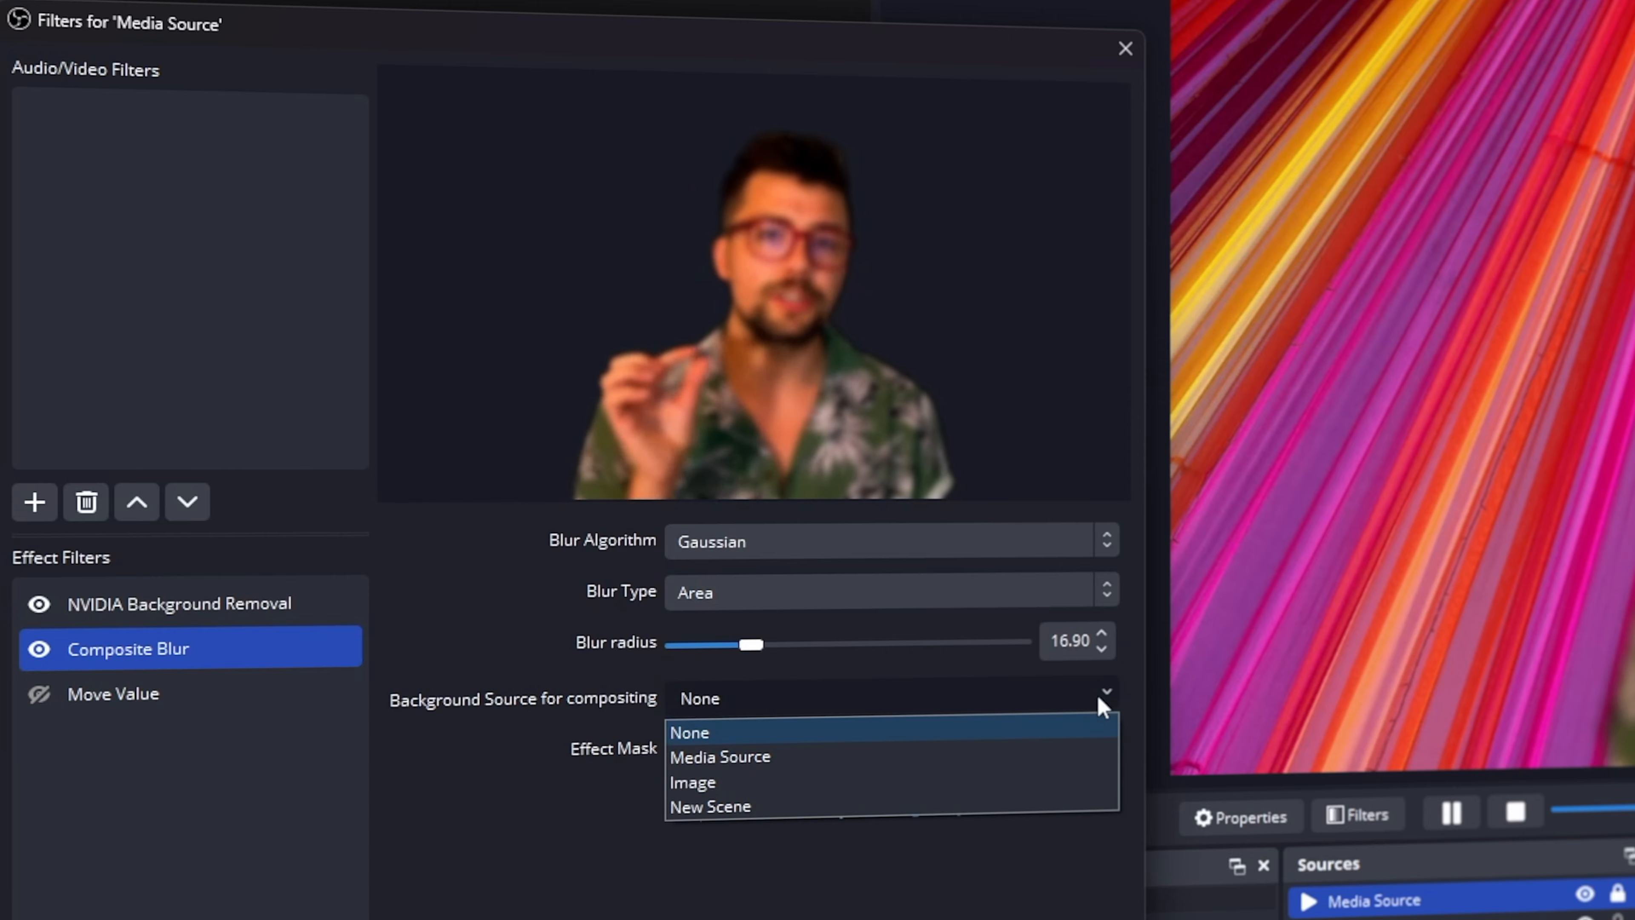
click(731, 784)
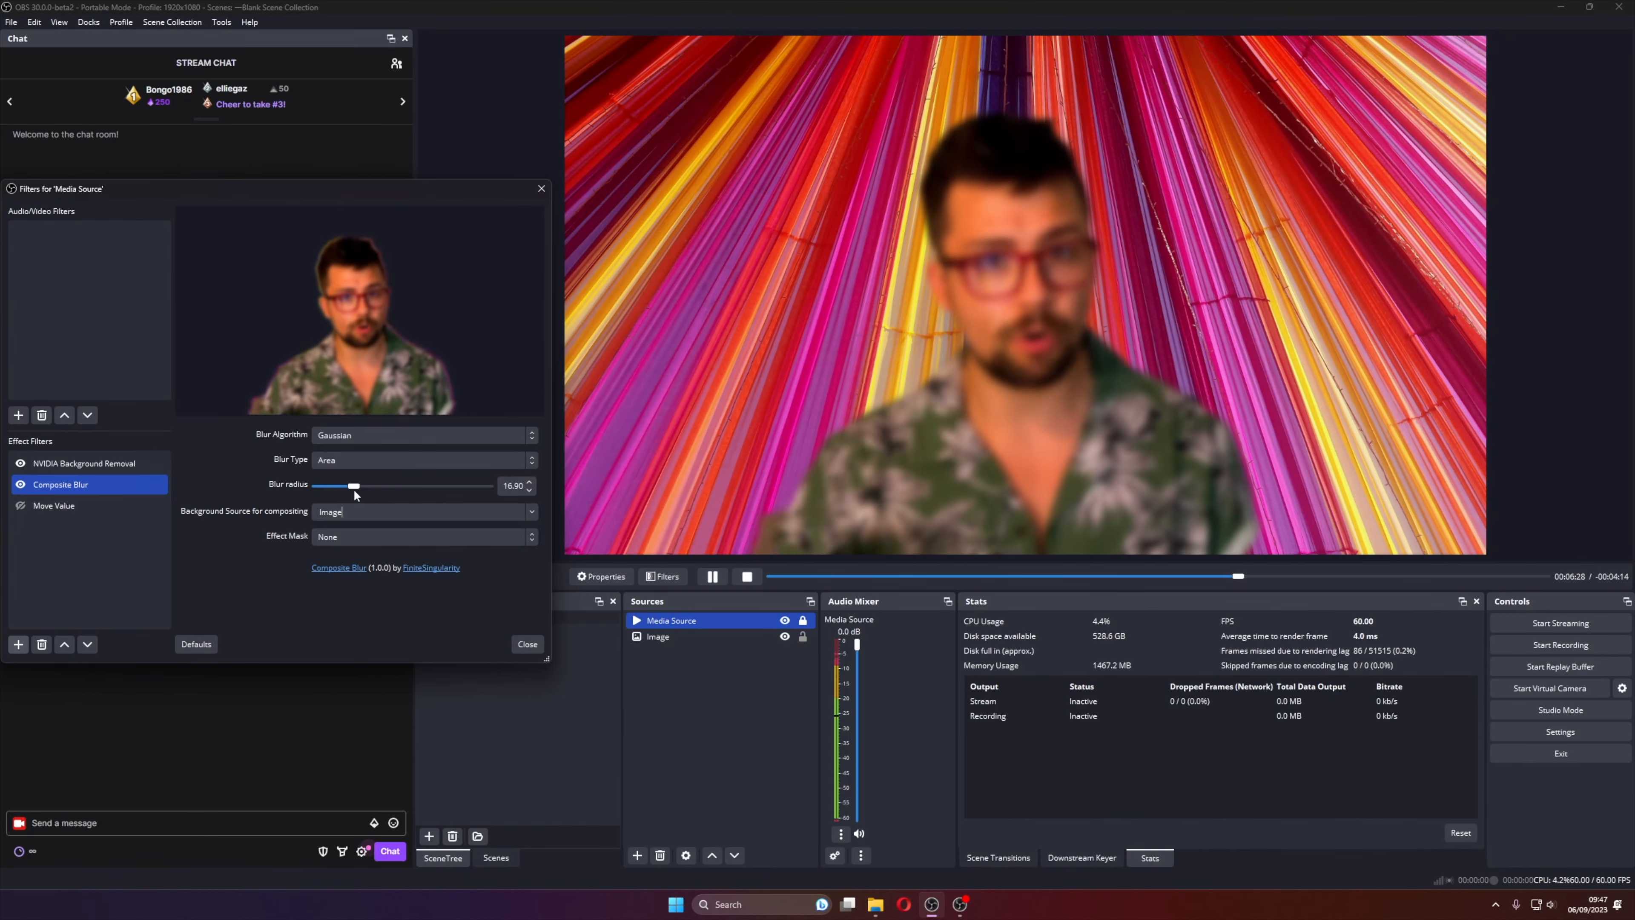
drag(354, 488, 384, 488)
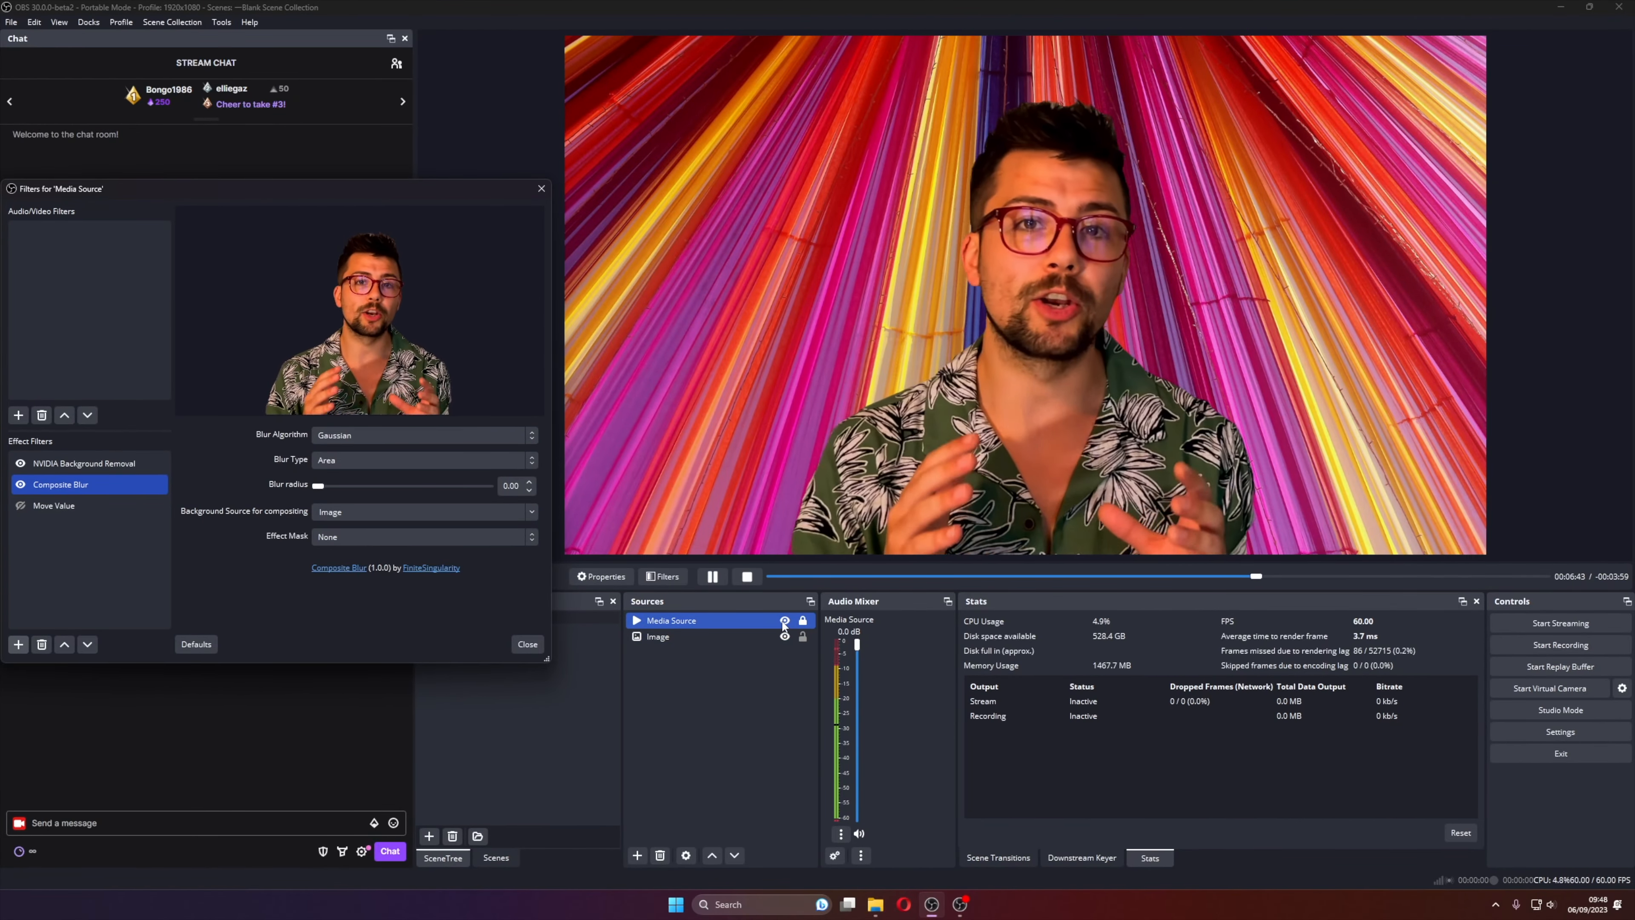
- Compare Media Source with the NVIDIA Background Removal filter disabled and re-enabled
click(20, 463)
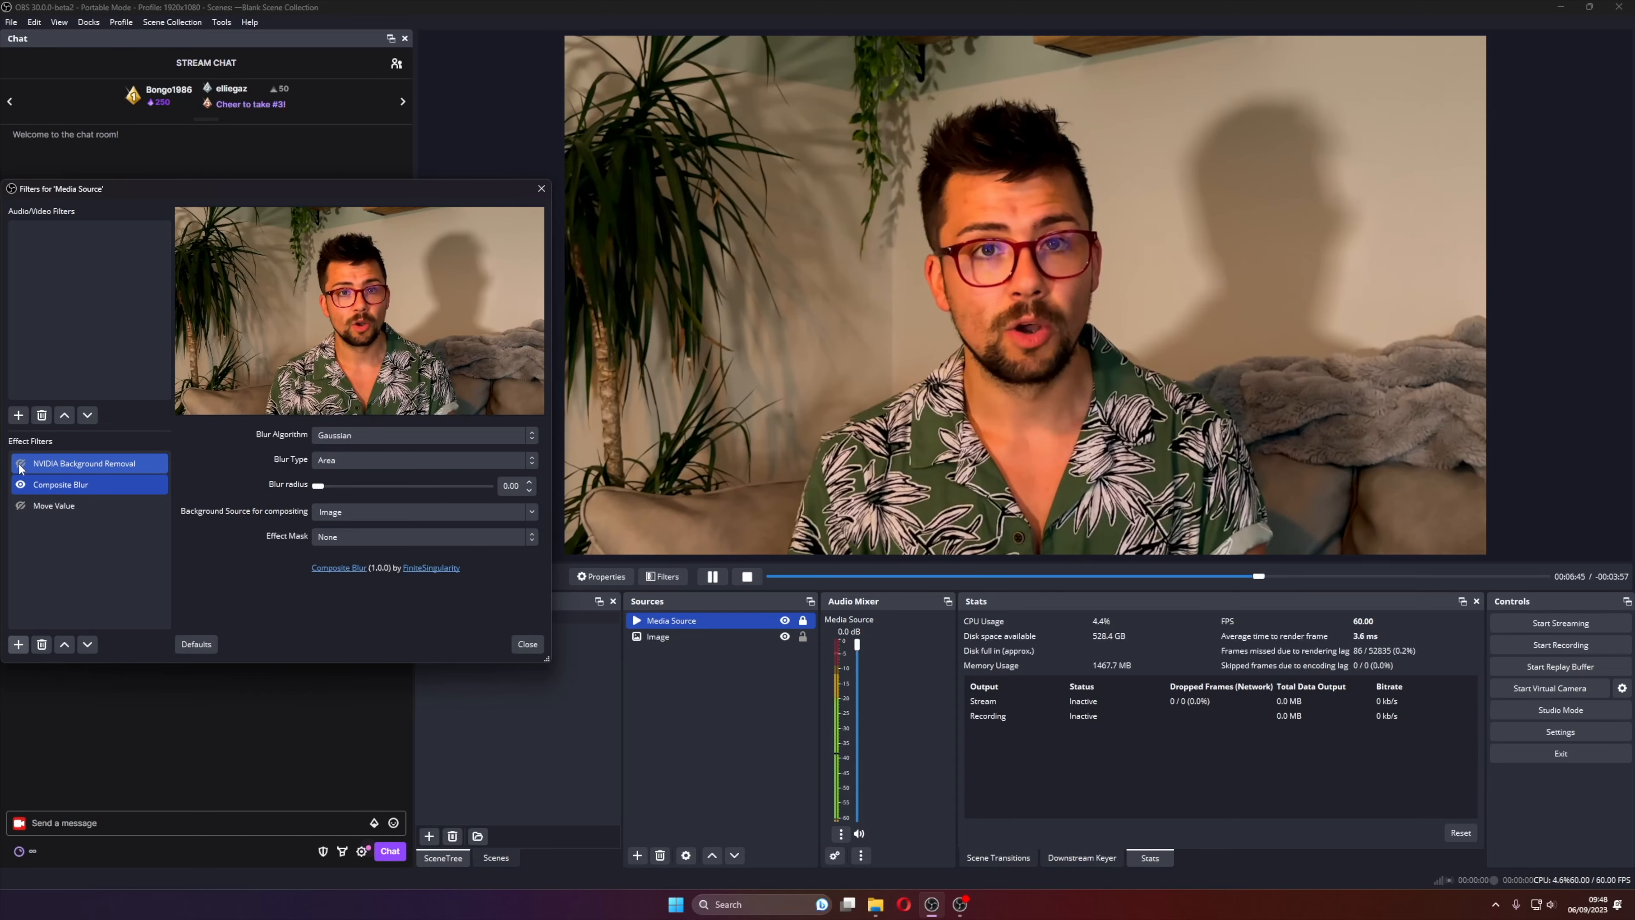
right_click(709, 618)
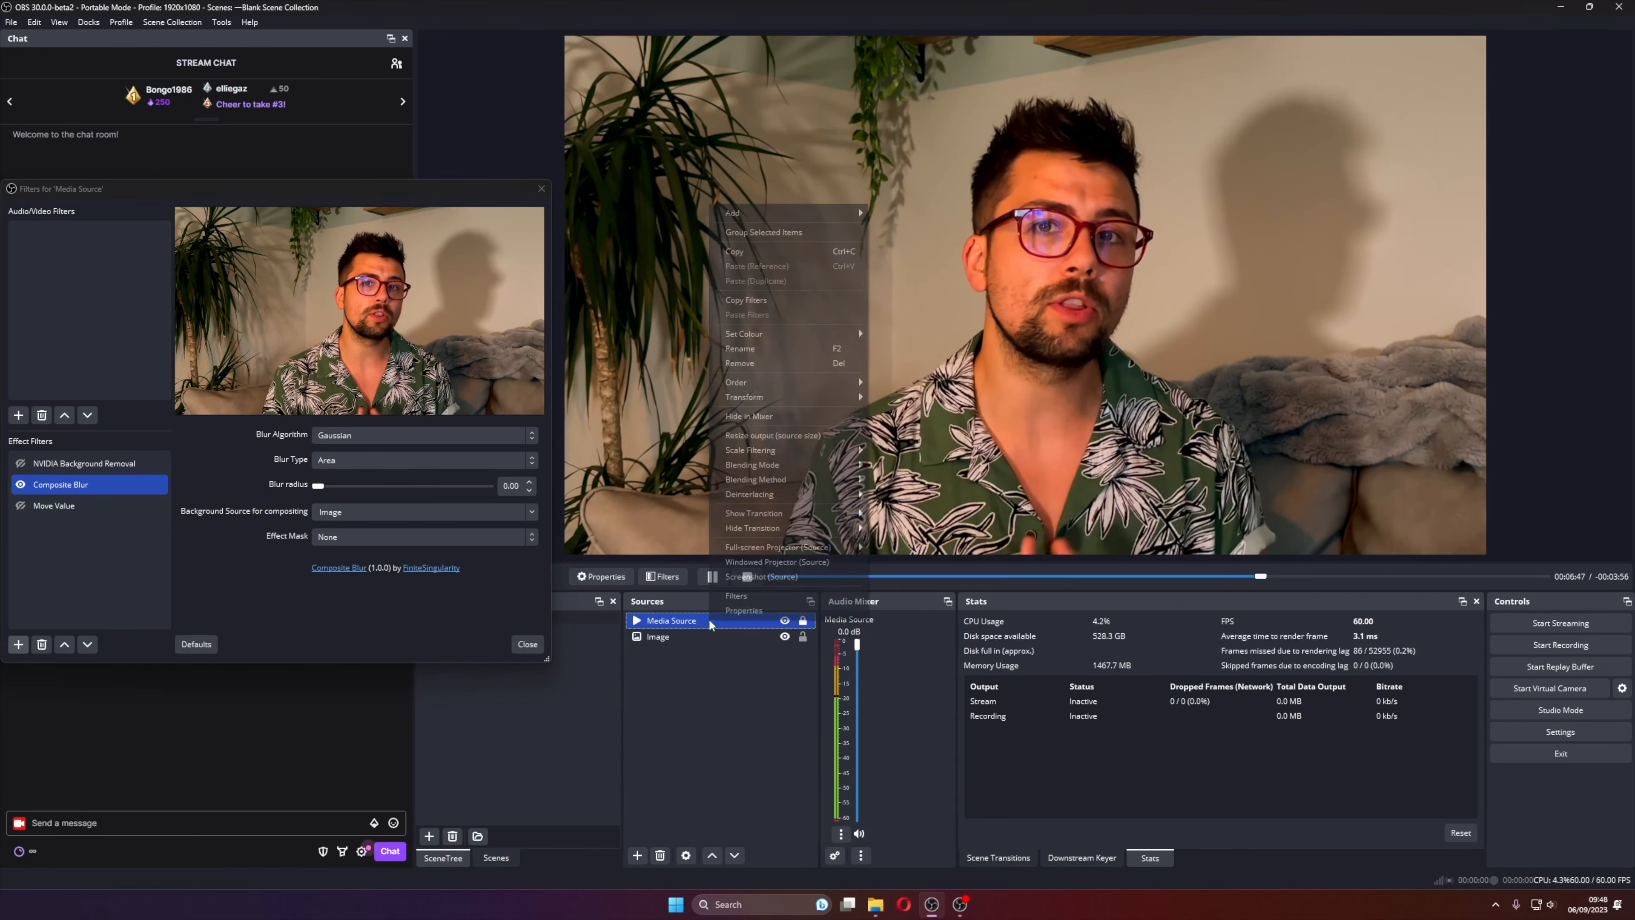
click(686, 623)
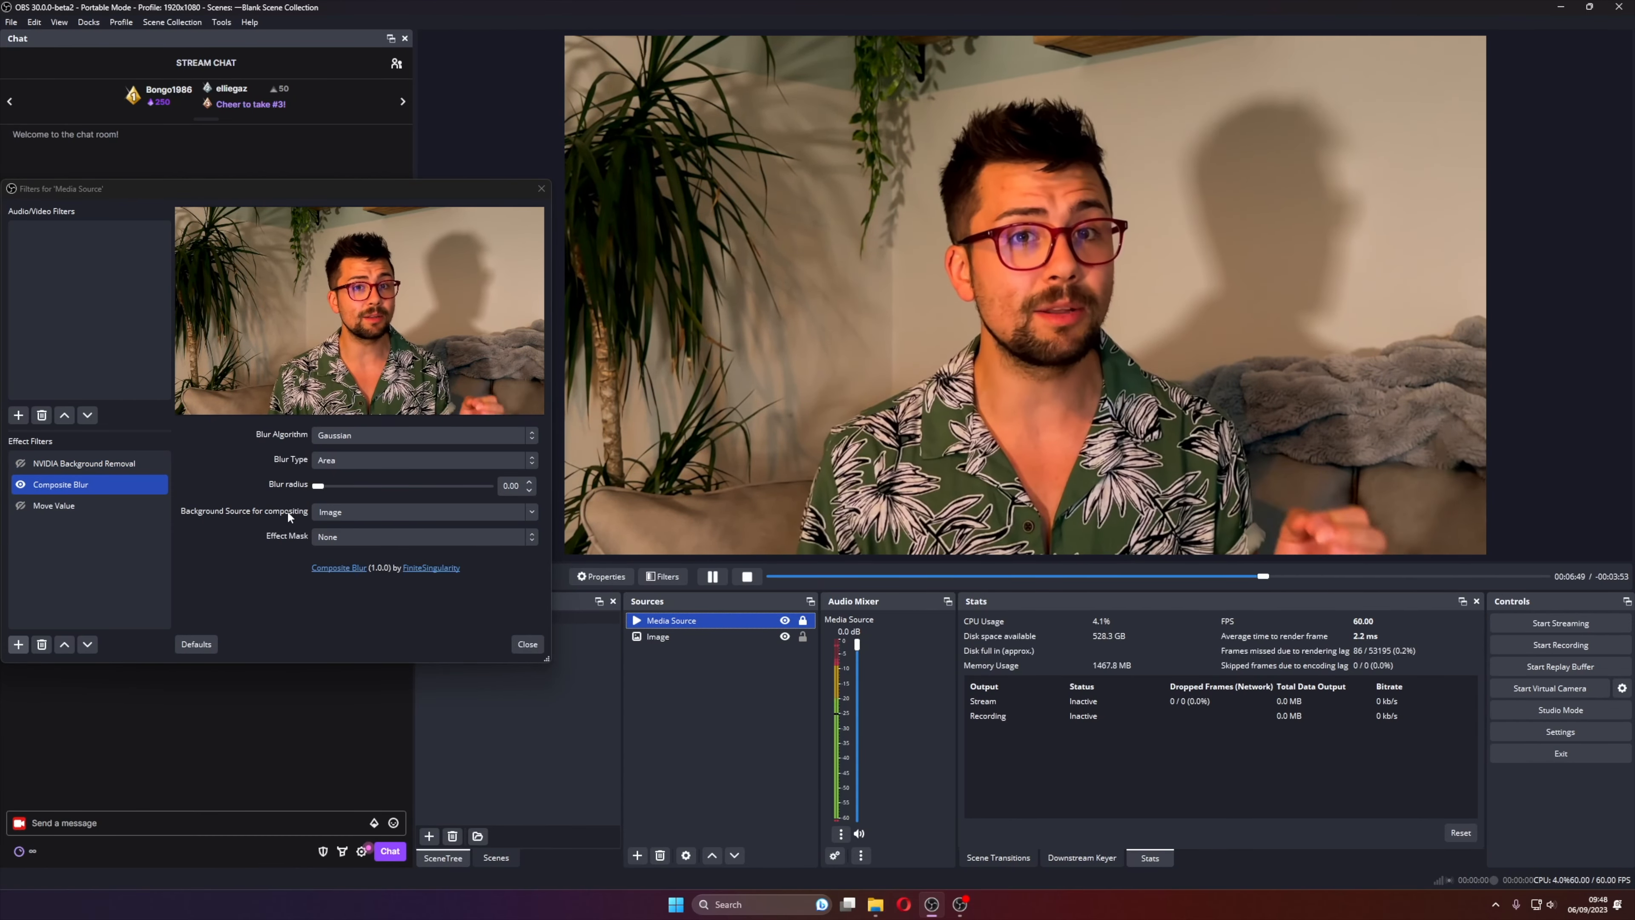
click(20, 464)
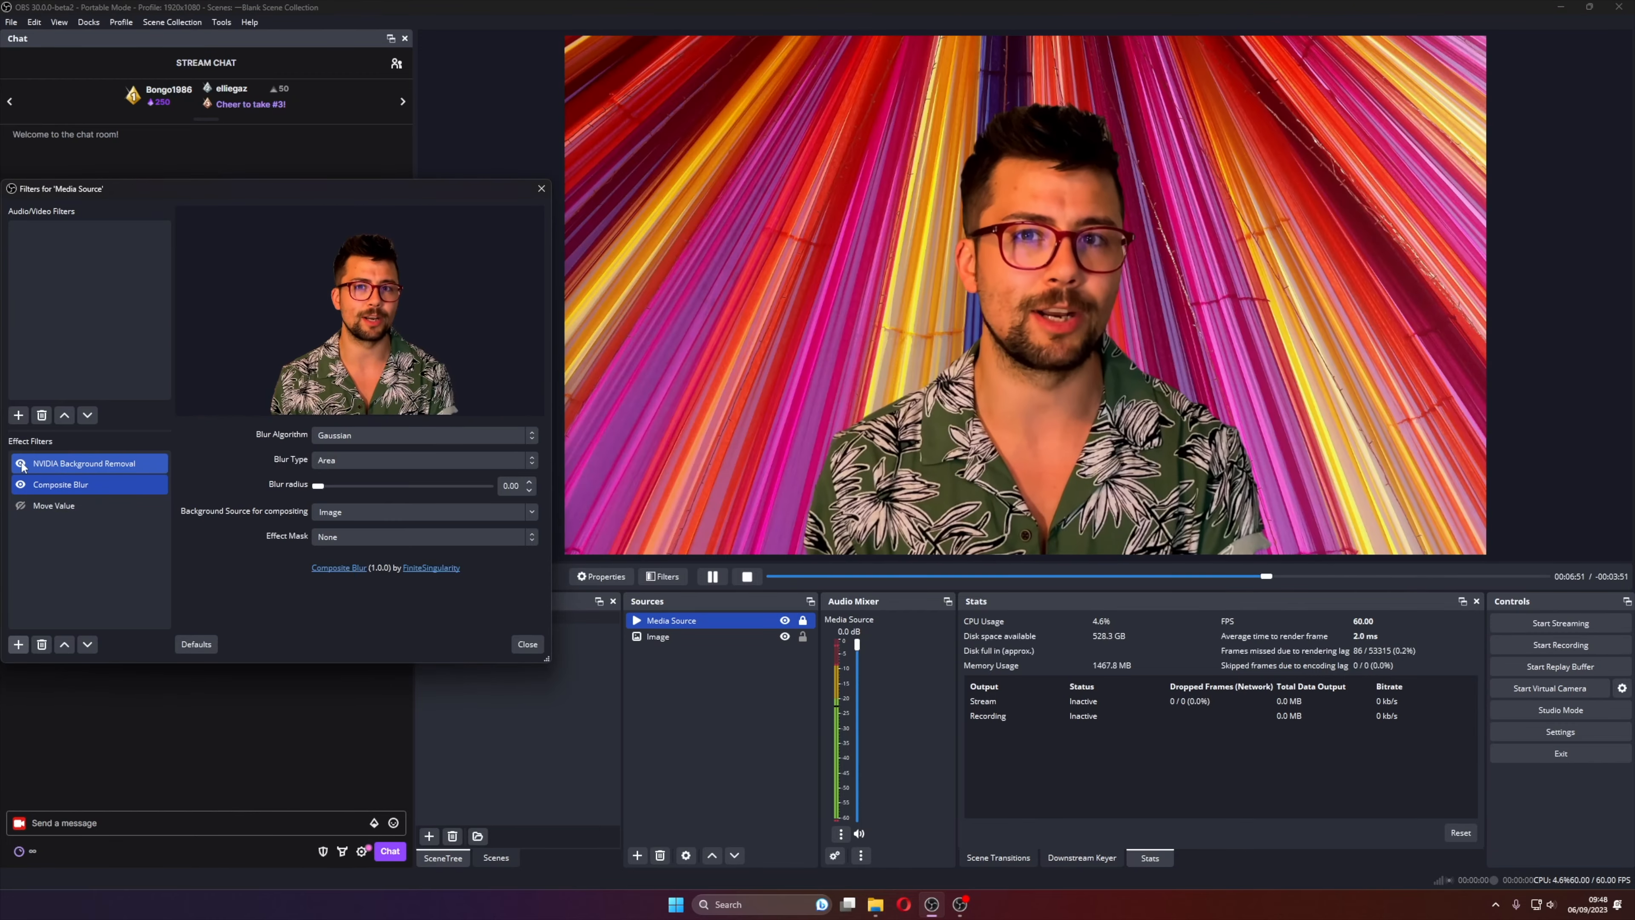
- Shrink the Image source in the preview to about two thirds of the canvas size and deselect it
click(721, 637)
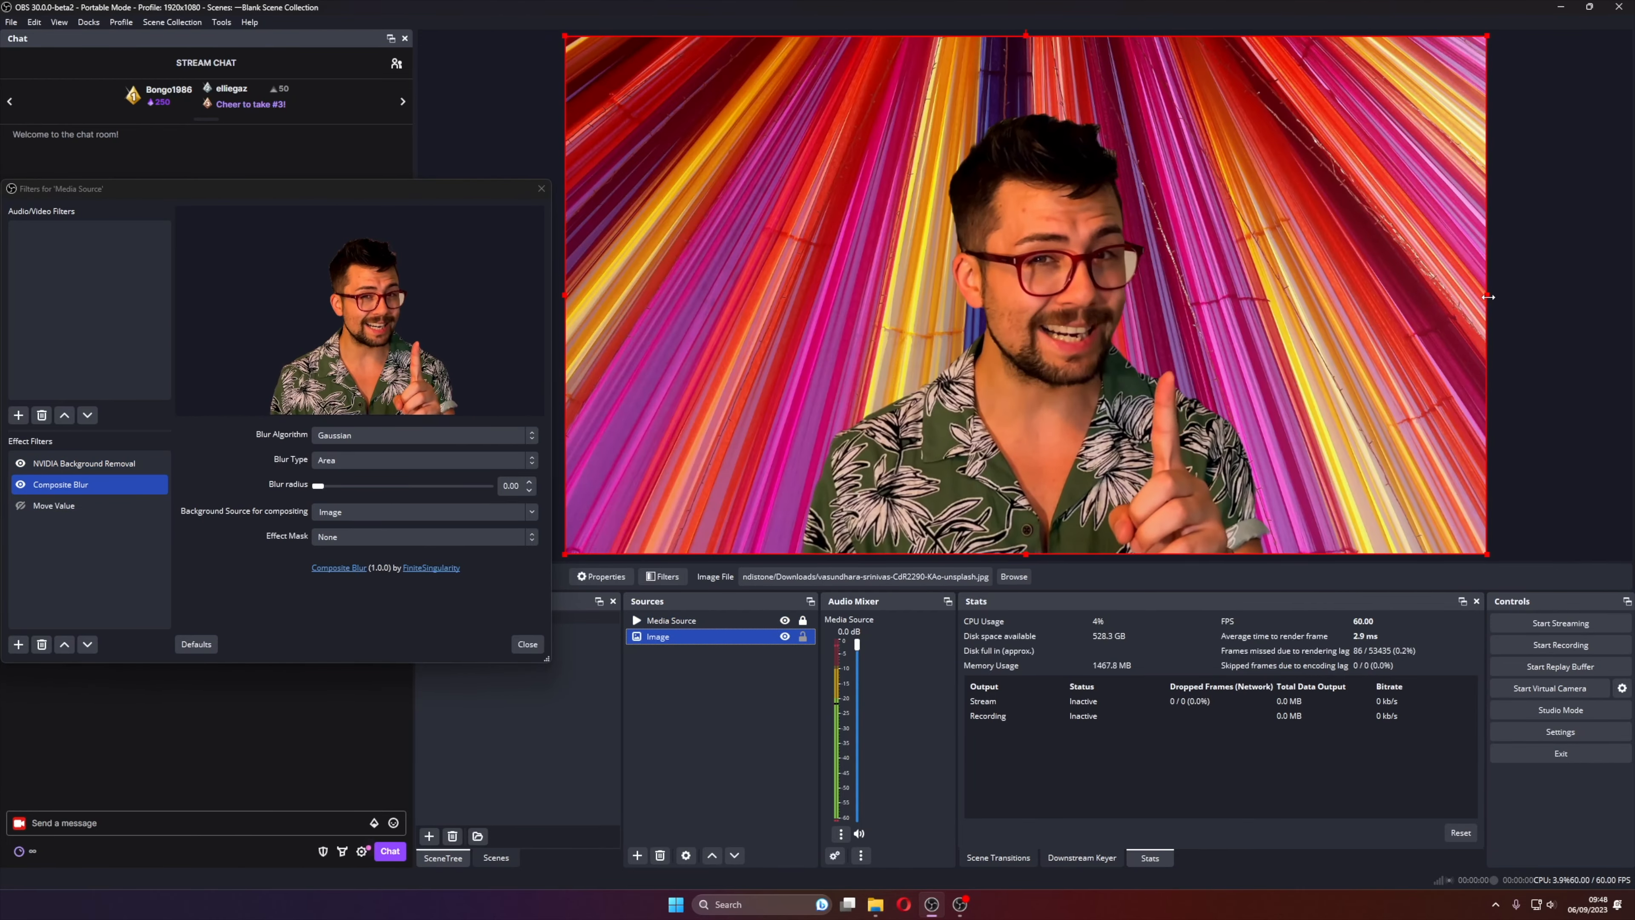
drag(1488, 296, 1127, 336)
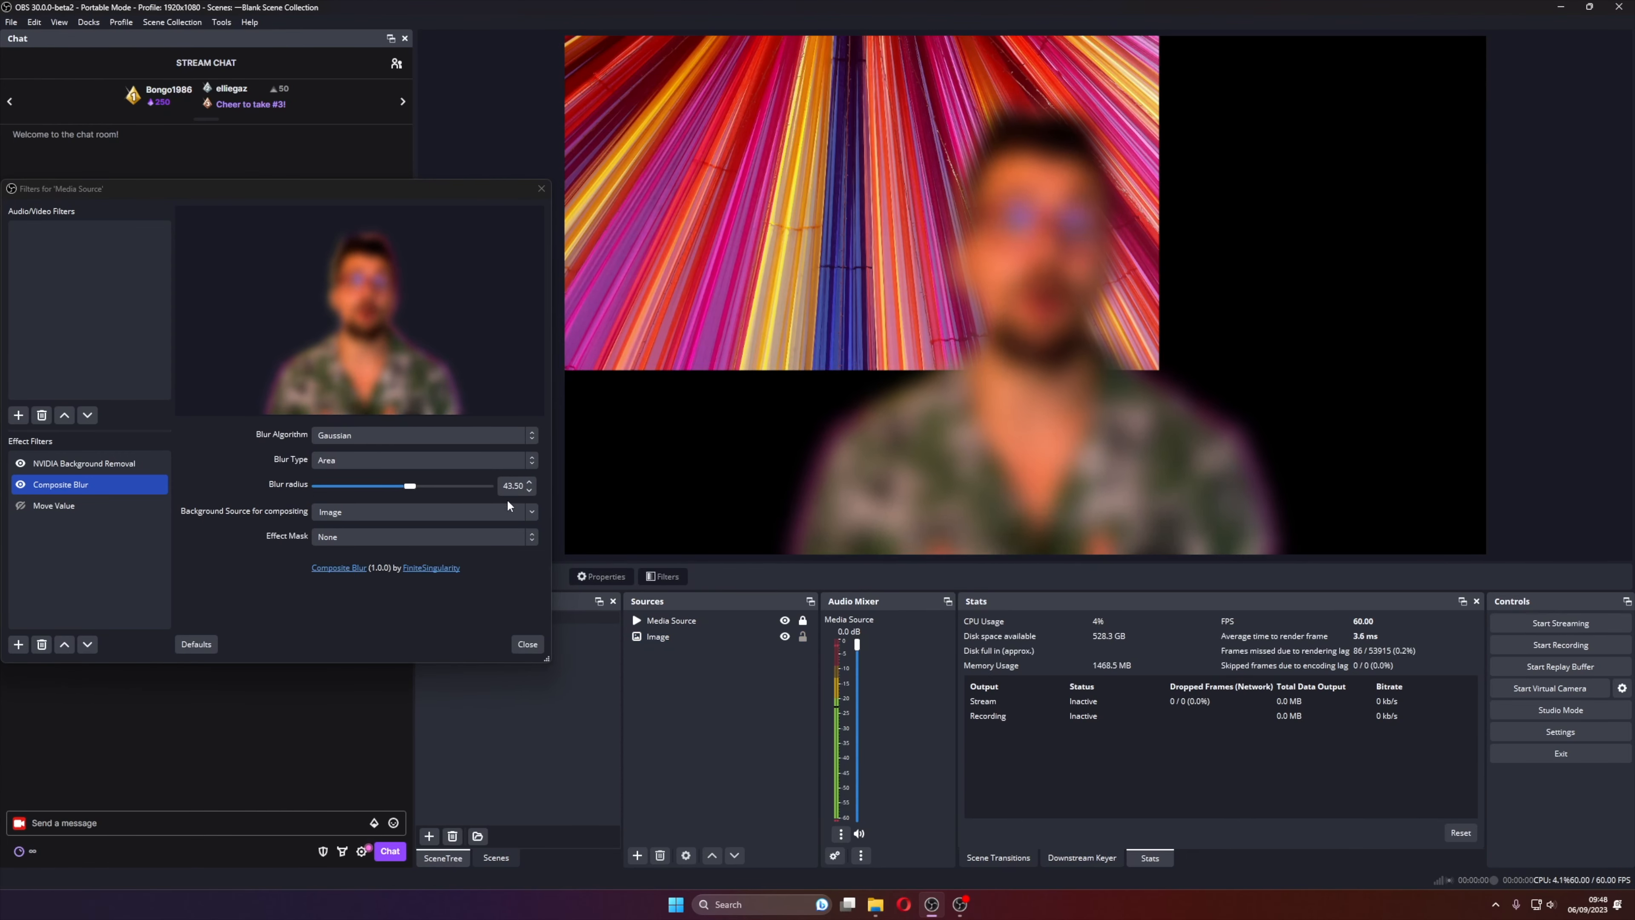
ctrl+click(692, 635)
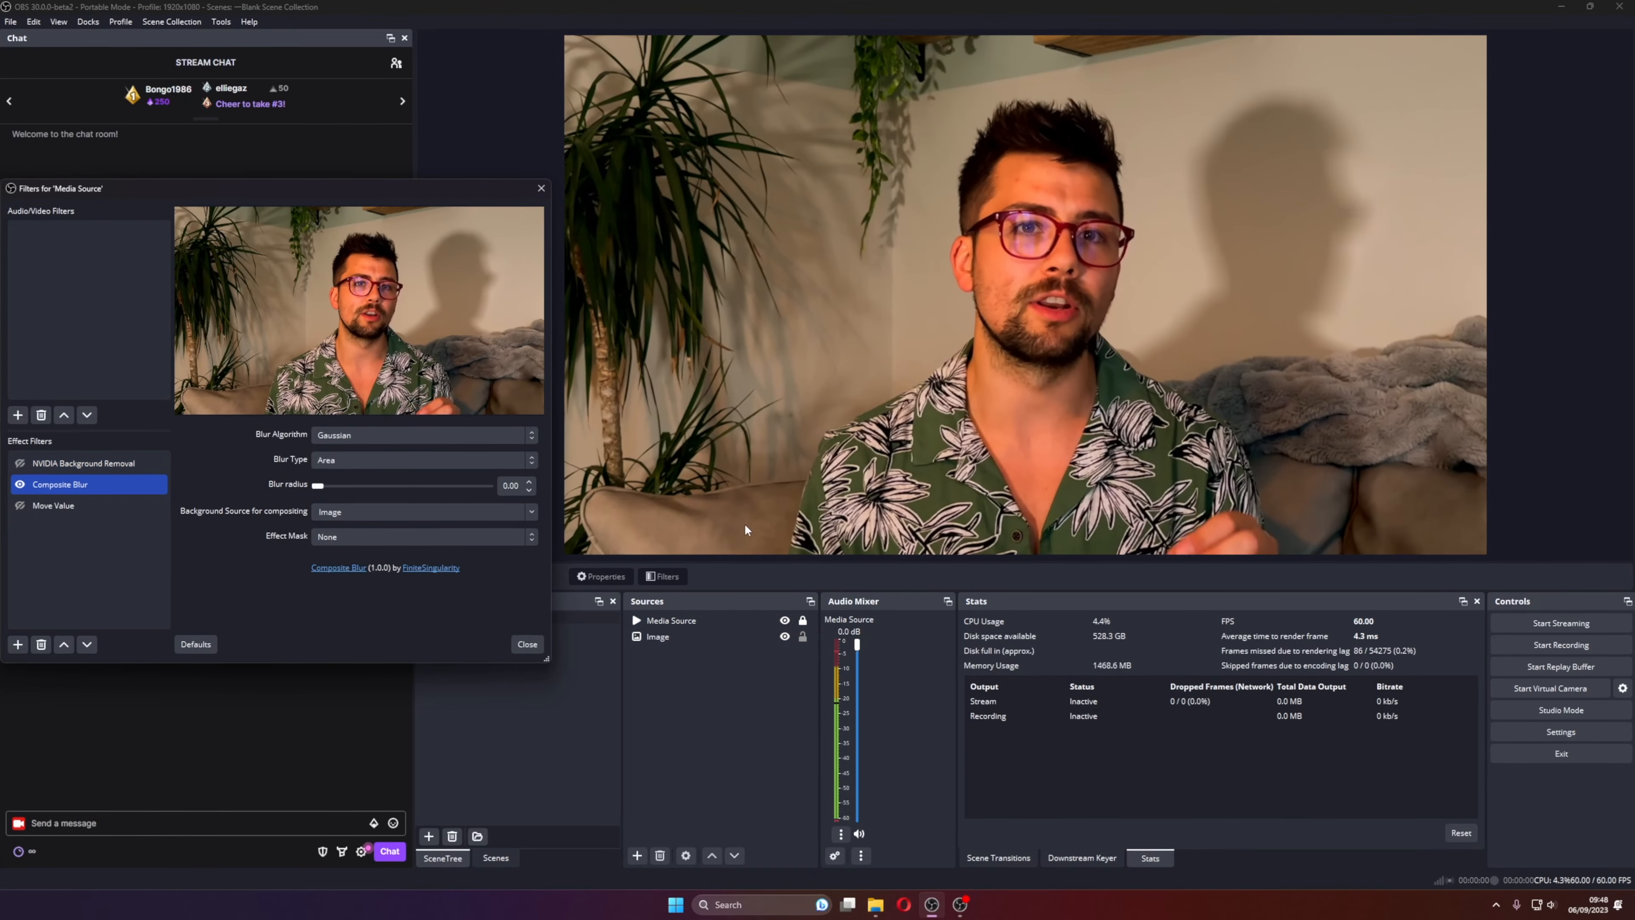
- Show the Blending Method options available for Media Source, leaving them unchanged
click(671, 621)
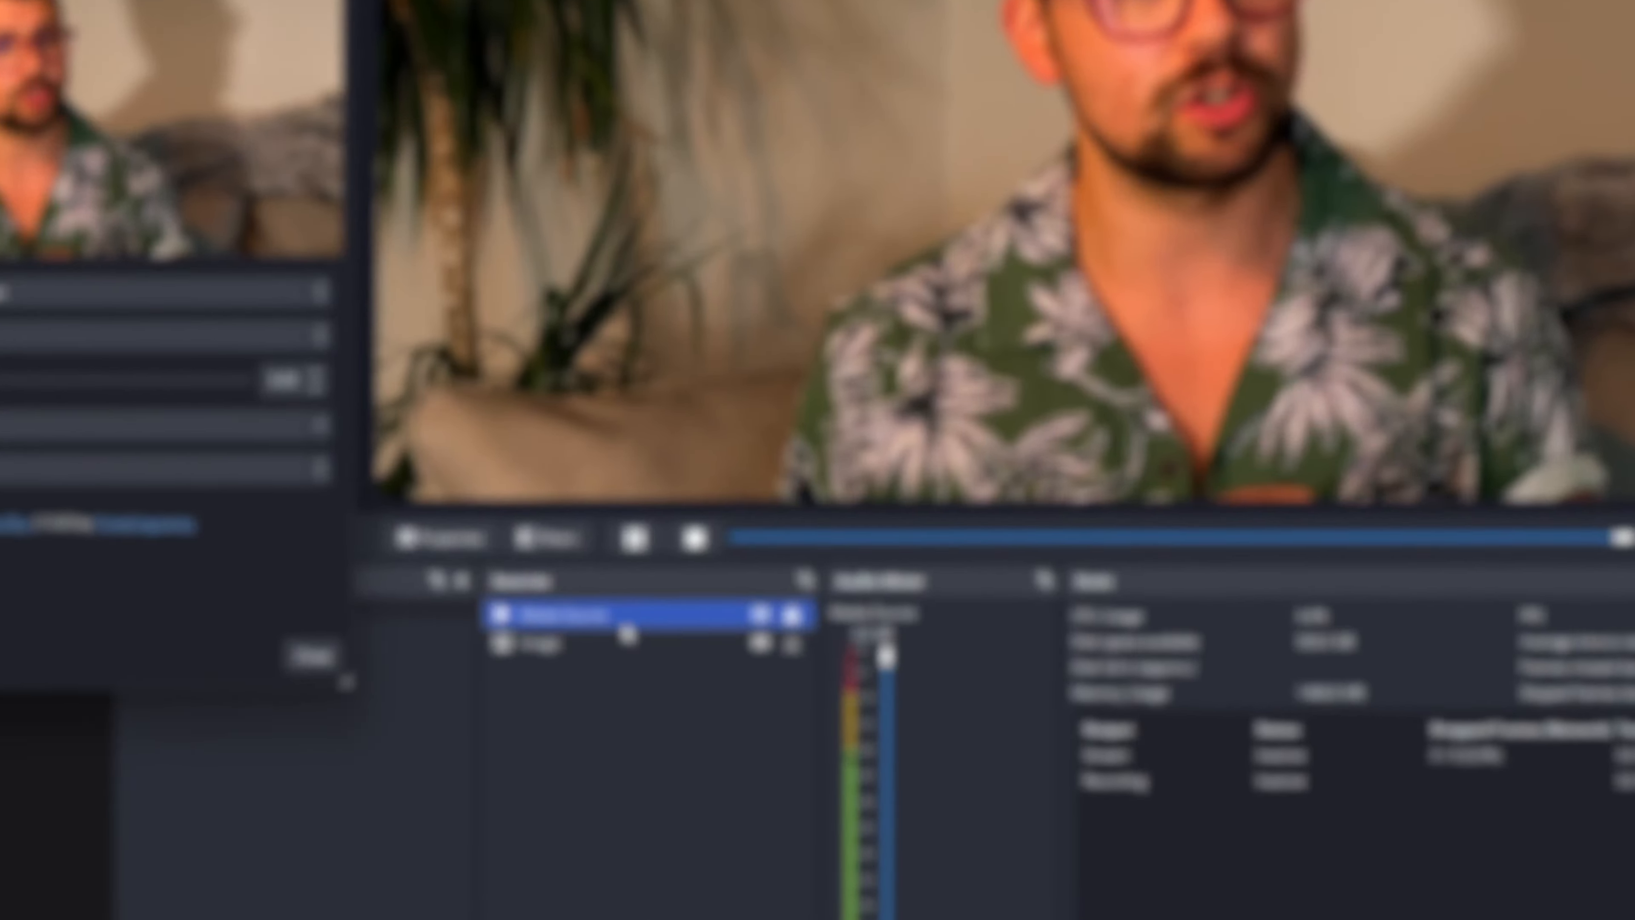
right_click(706, 622)
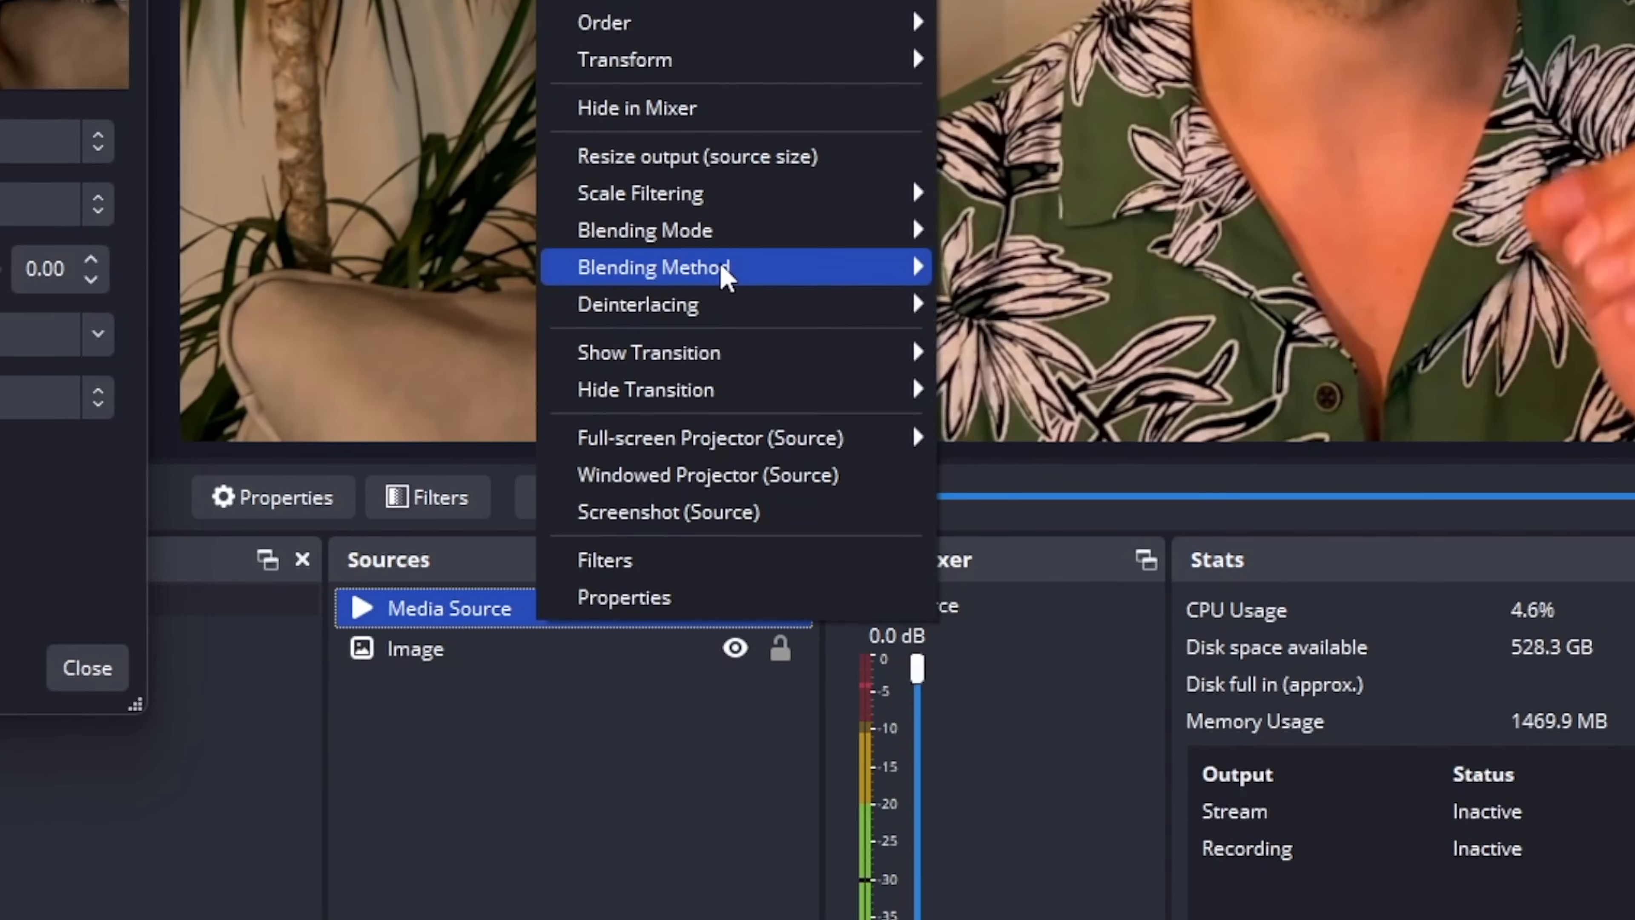
mouse_move(726, 274)
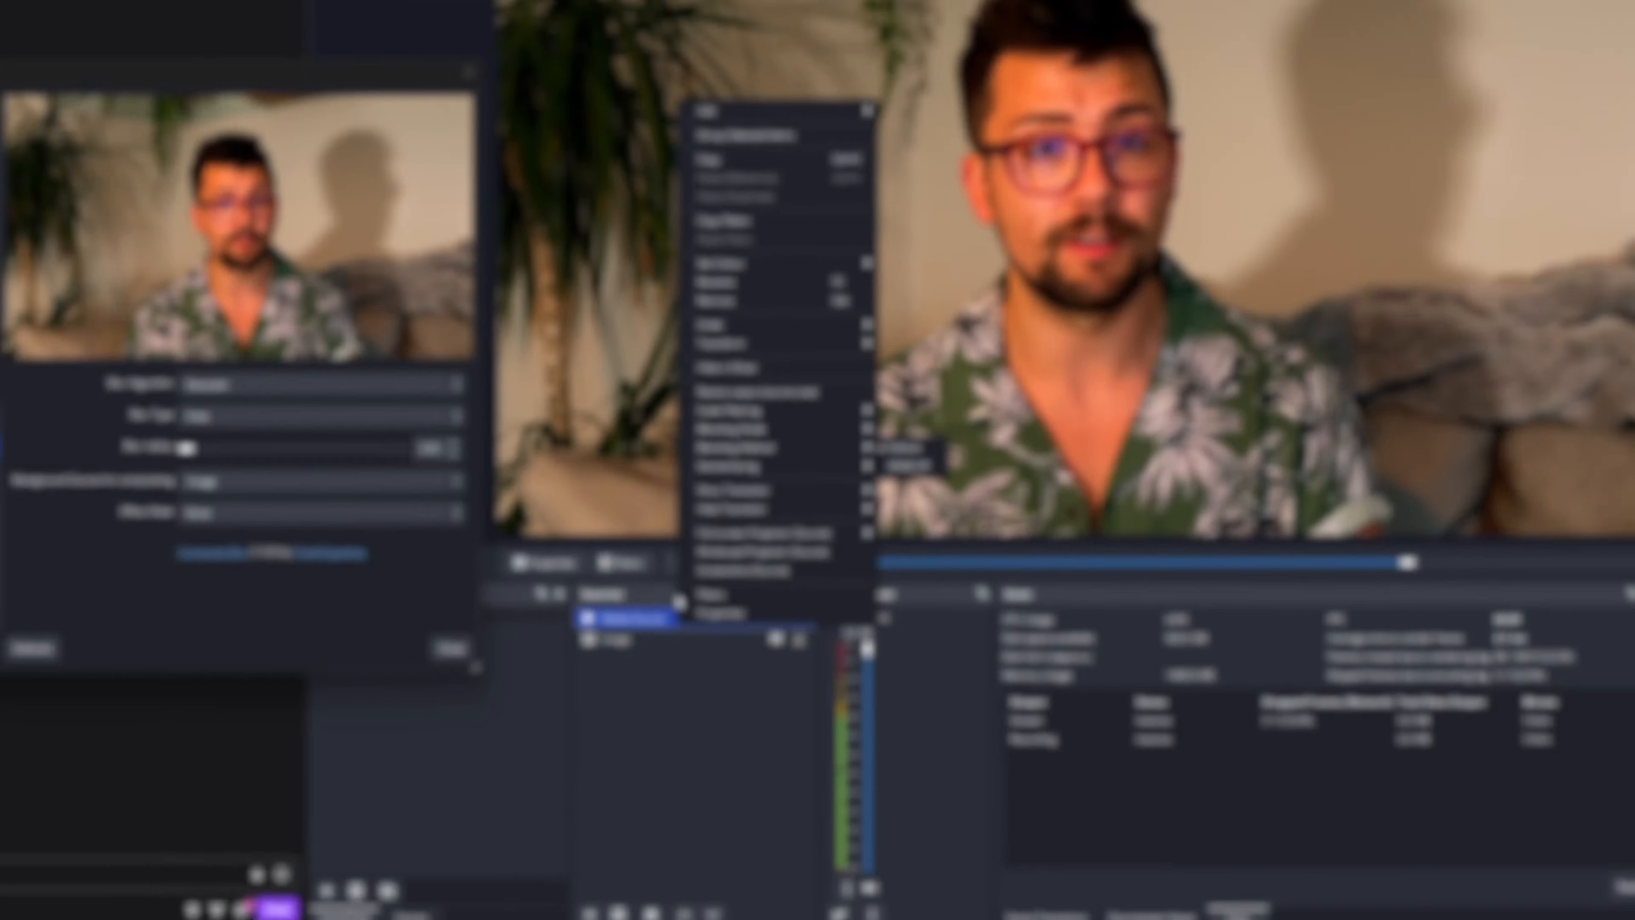
click(697, 639)
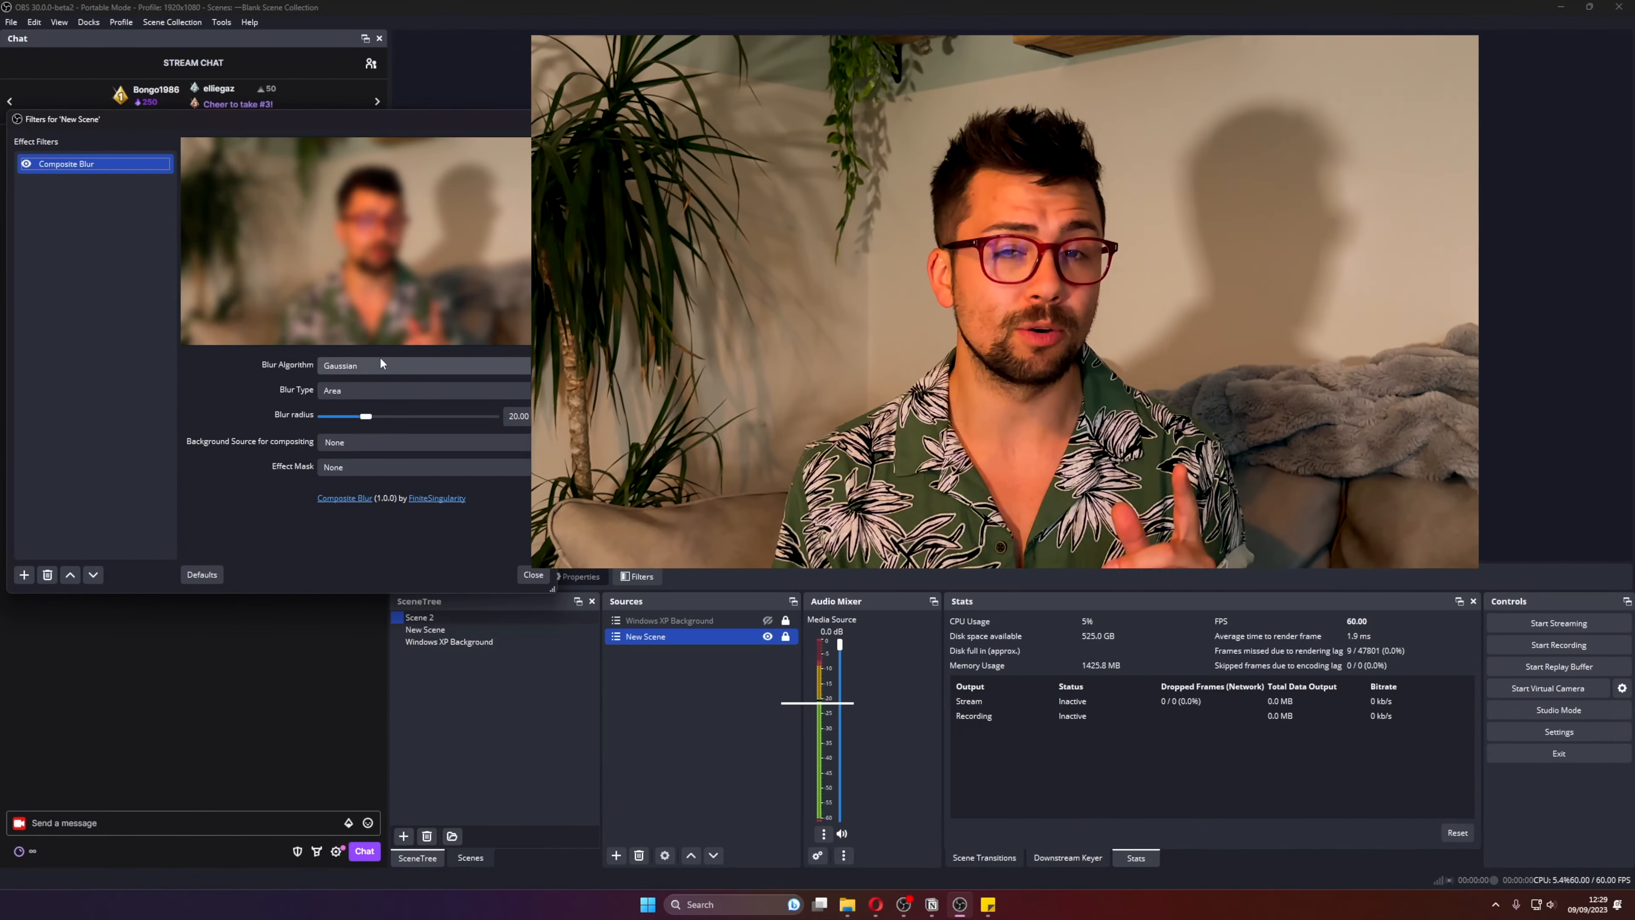
- Set New Scene's Composite Blur effect mask to Crop and compare it with the mask inverted and not inverted
click(384, 476)
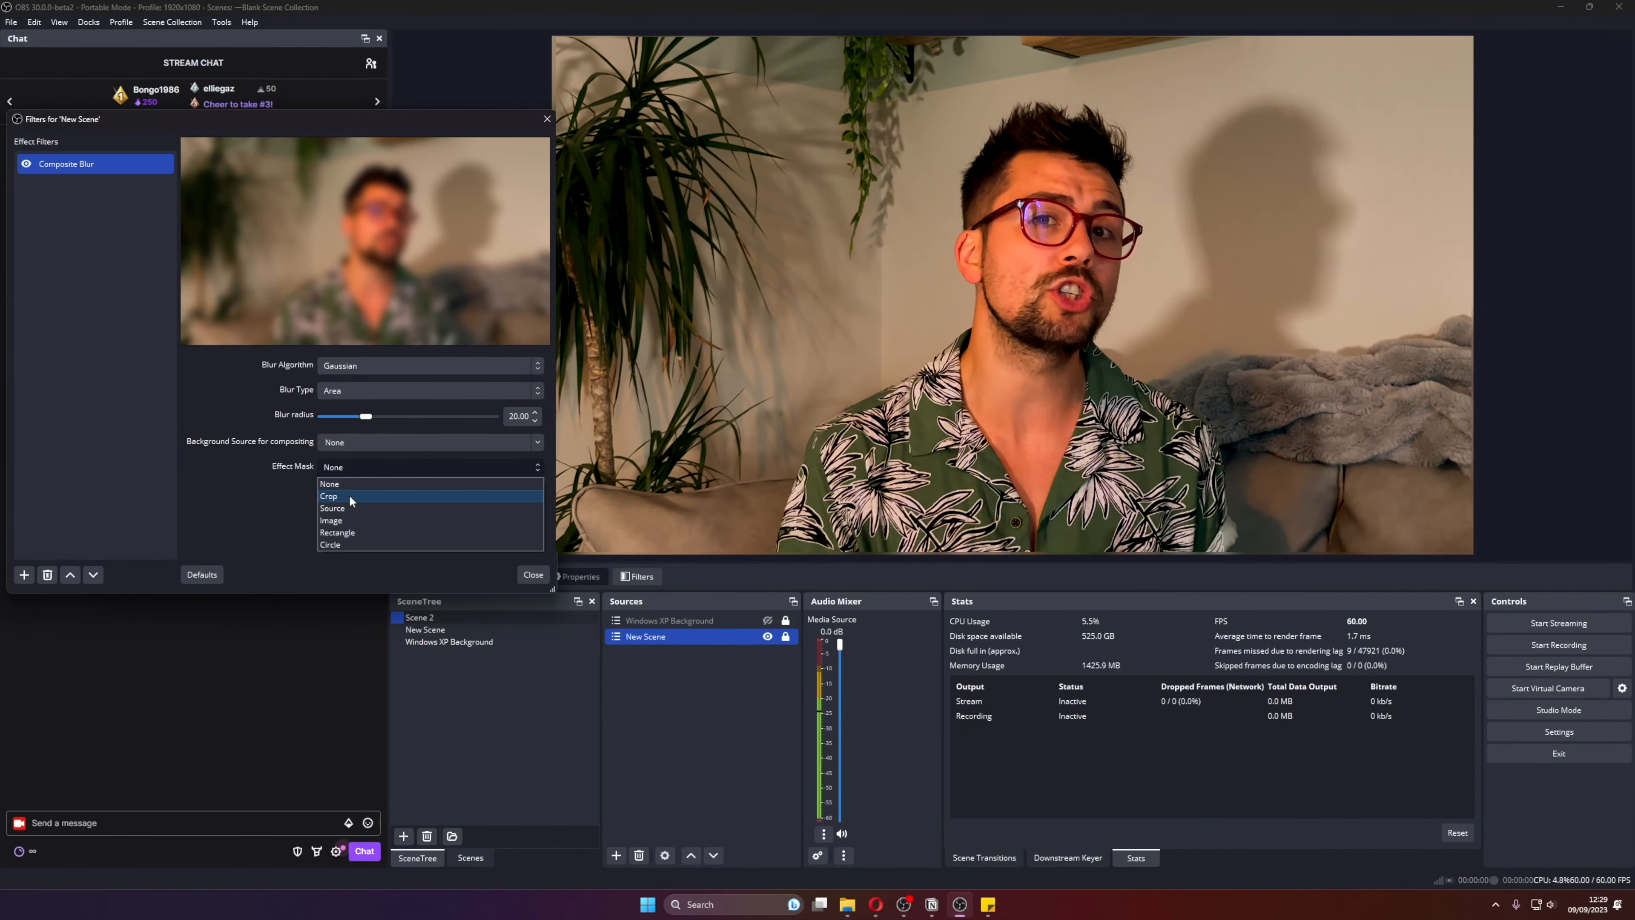
click(336, 497)
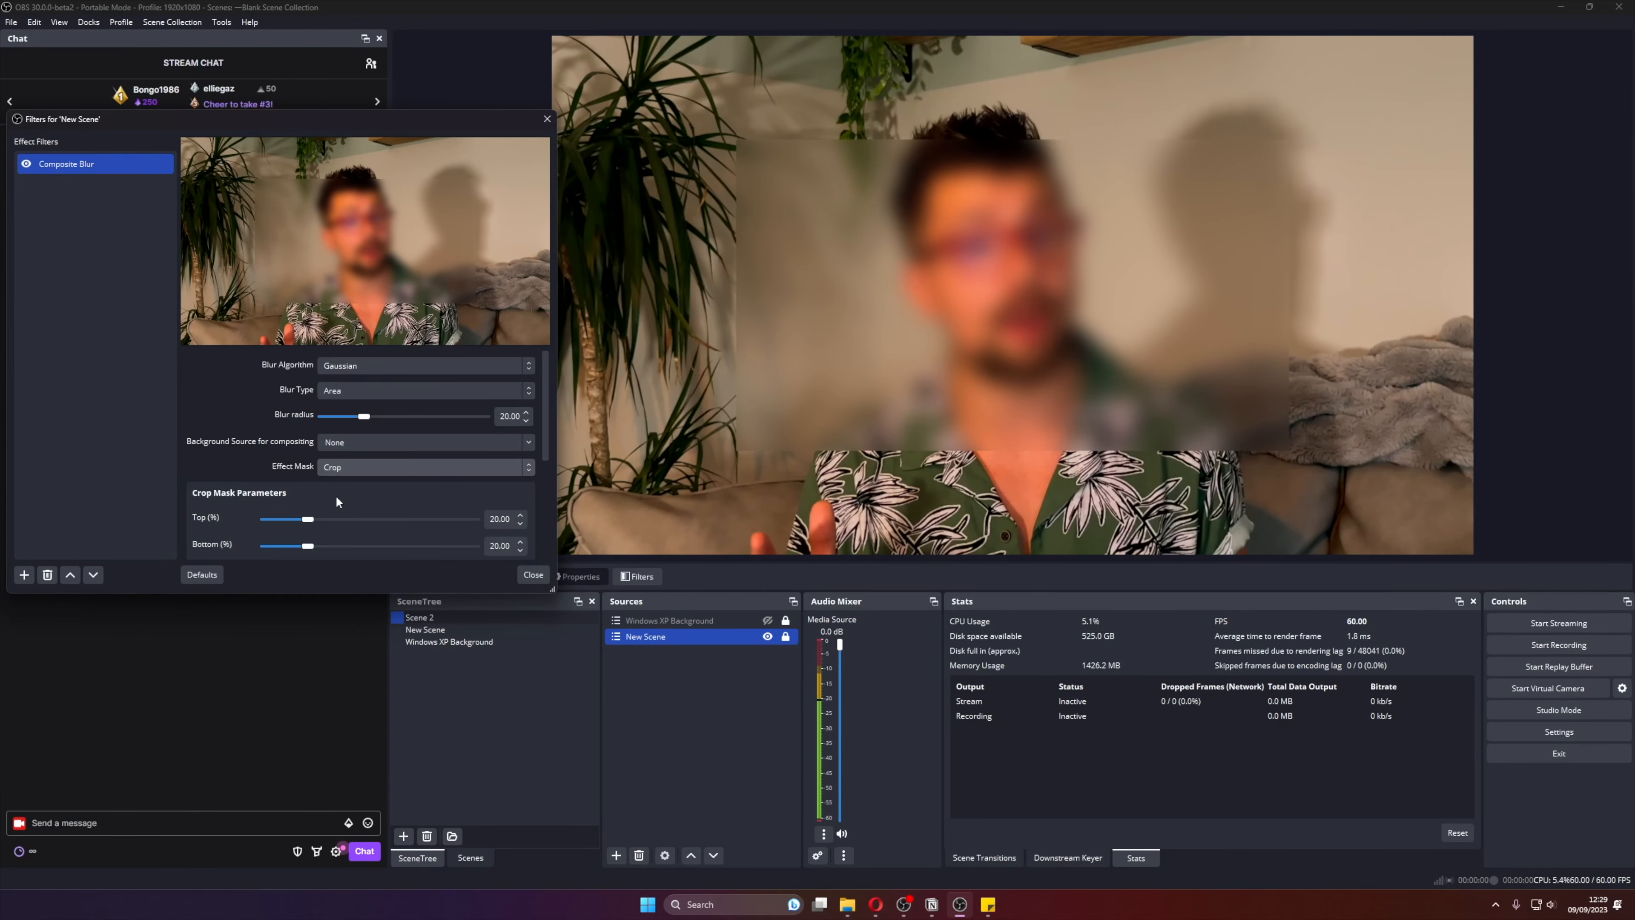
scroll(249, 477, down, 5)
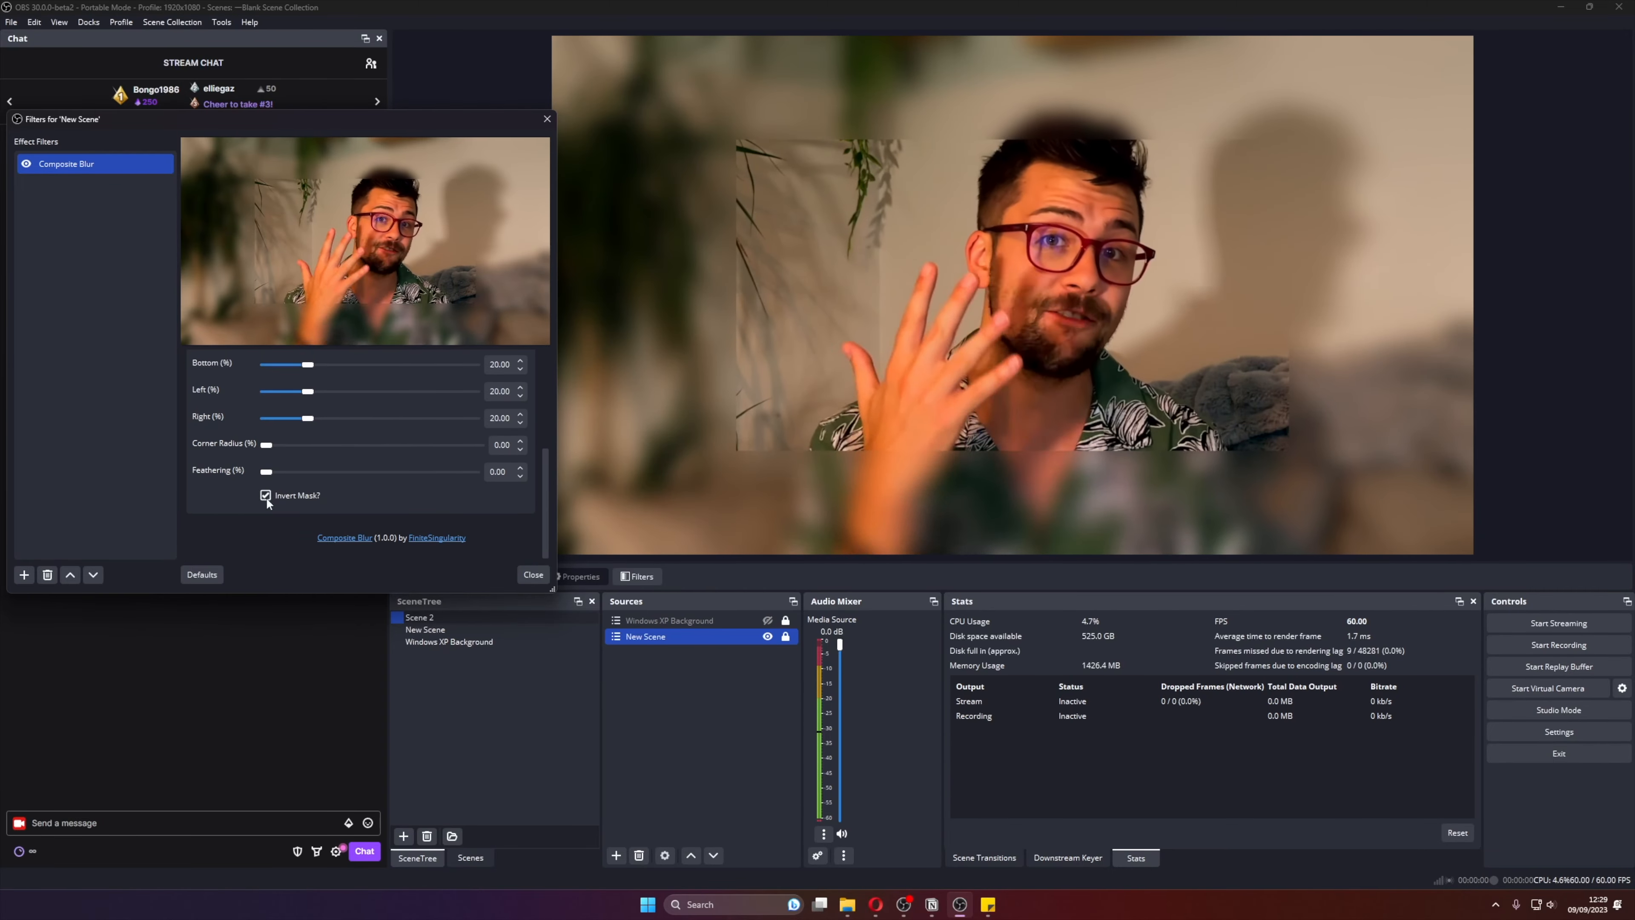
scroll(266, 497, up, 5)
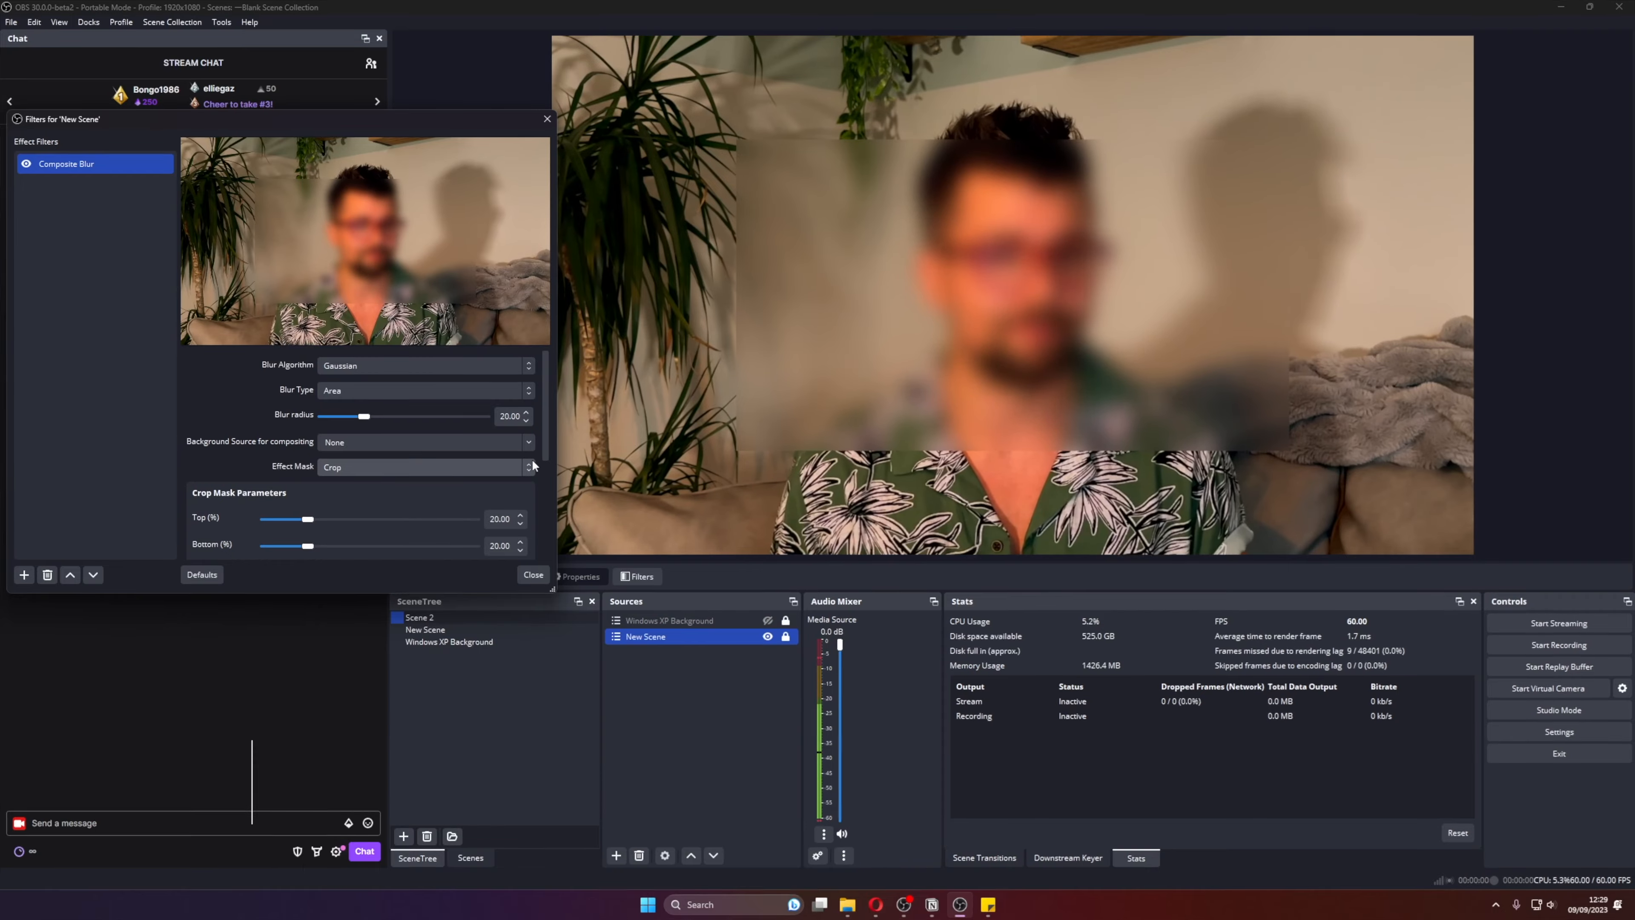
click(357, 467)
click(509, 619)
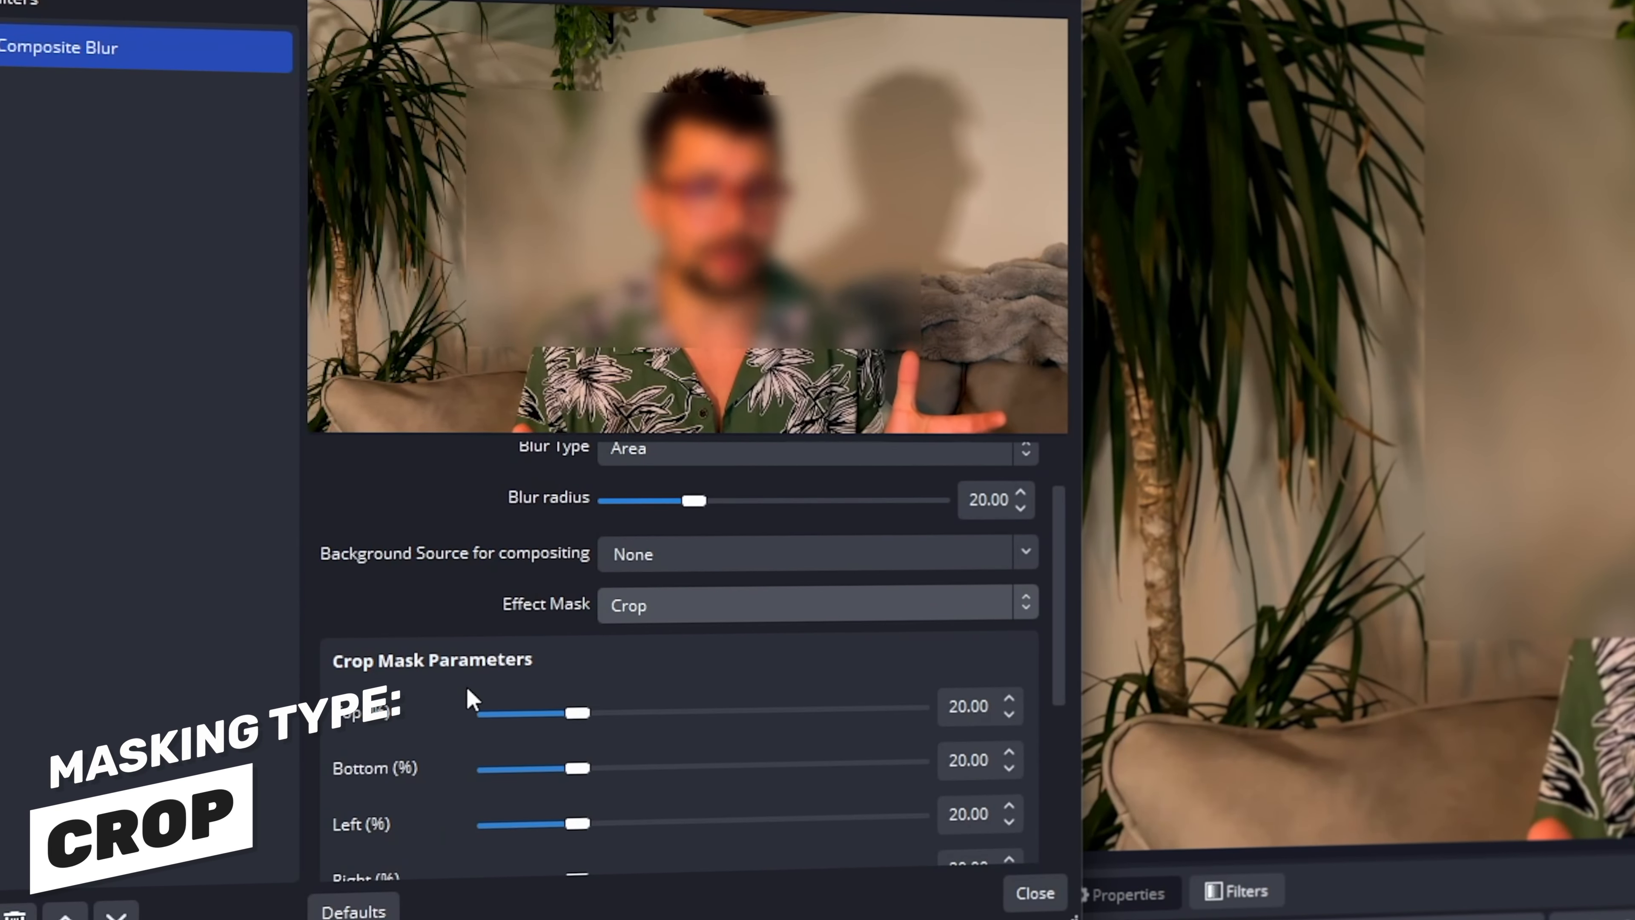
- Adjust the crop mask's top edge and set its bottom to 13.54%, left to 37.54% and right to 8.00%
scroll(356, 593, down, 2)
drag(577, 555, 698, 556)
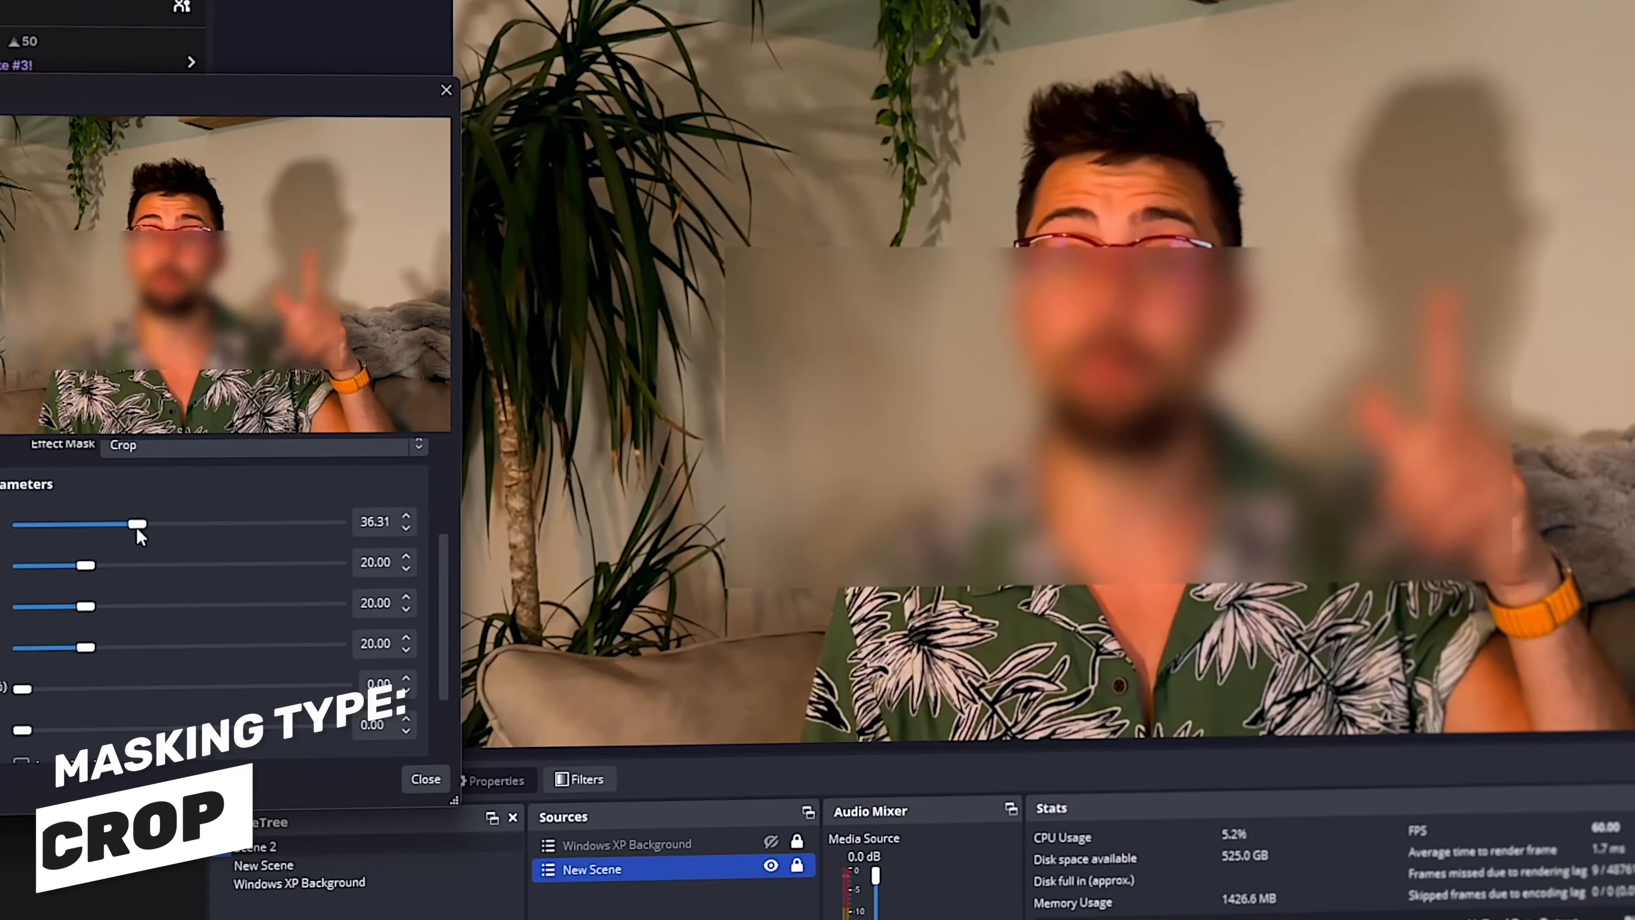
drag(155, 535, 36, 646)
scroll(20, 618, down, 2)
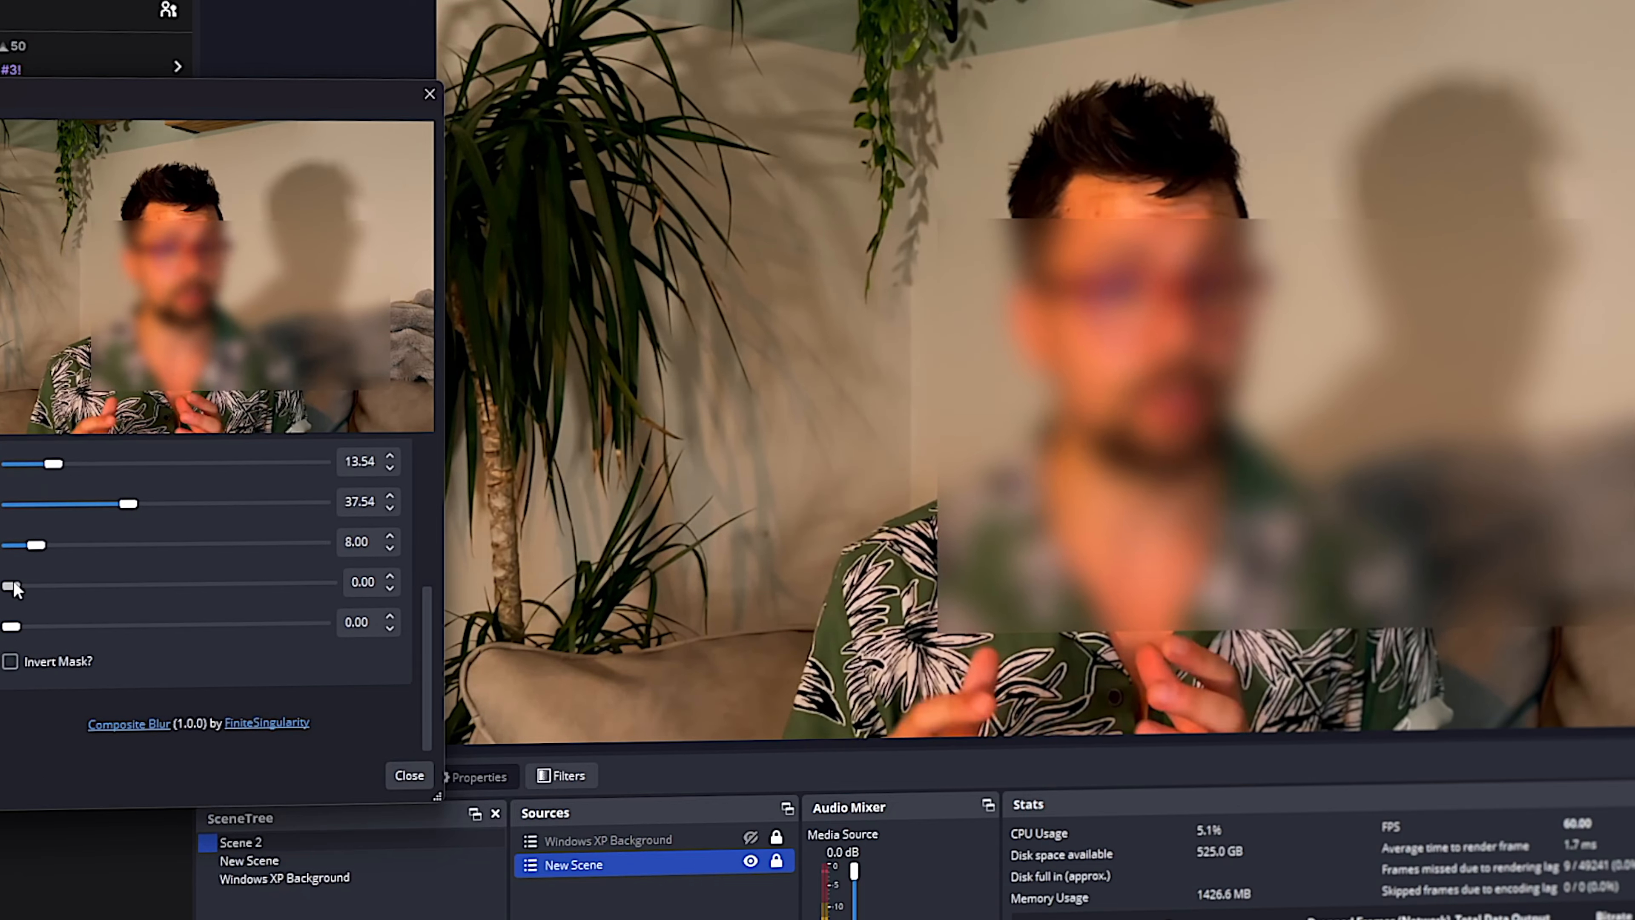
- Set the crop mask's corner radius to 15.21% and try out its feathering, returning feathering to 0.00%
drag(12, 587, 108, 585)
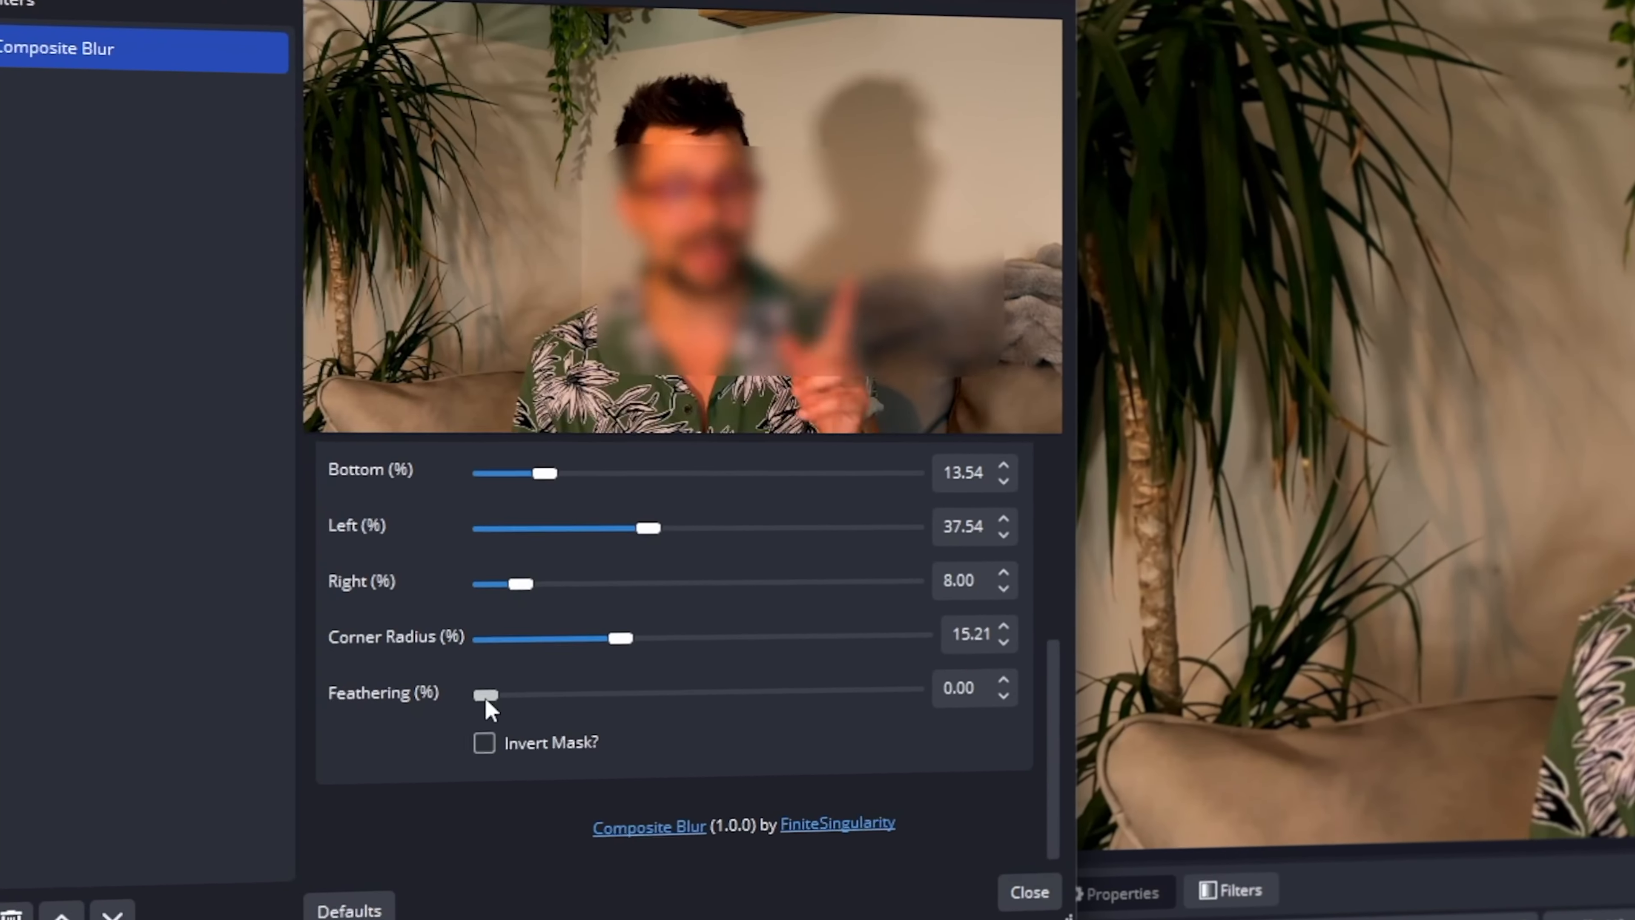
drag(11, 626, 108, 632)
drag(779, 701, 477, 699)
- Change the effect mask to Rectangle and set its center X to 51.71% and center Y to 48.29%
scroll(450, 707, up, 5)
scroll(449, 707, up, 1)
click(712, 680)
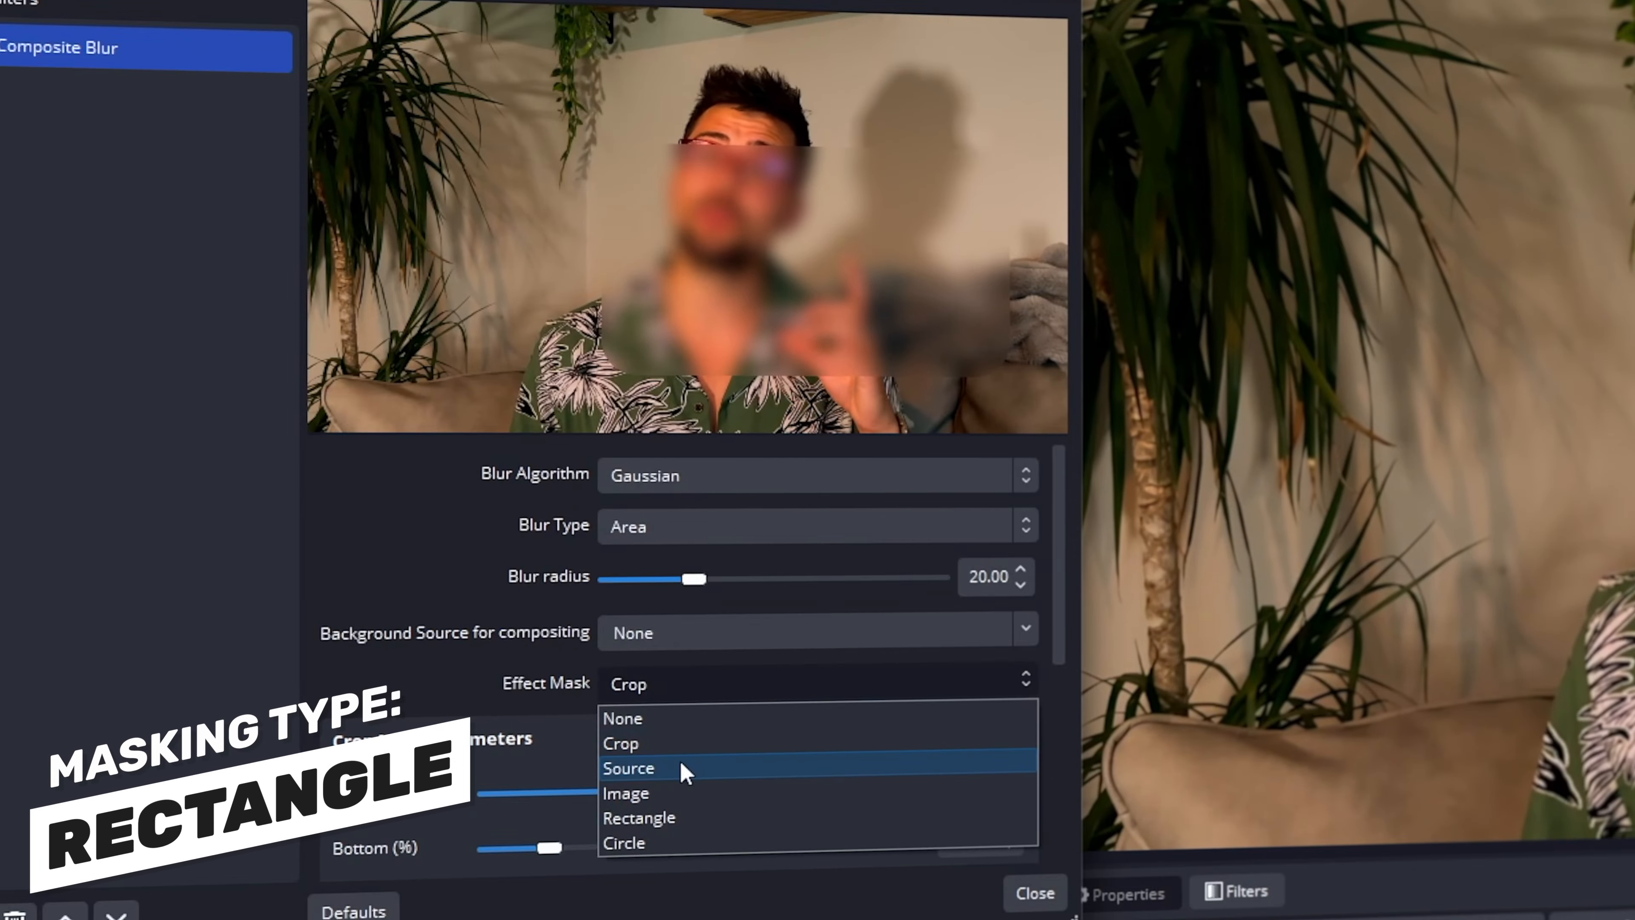
click(675, 816)
scroll(675, 799, down, 3)
drag(657, 624, 161, 617)
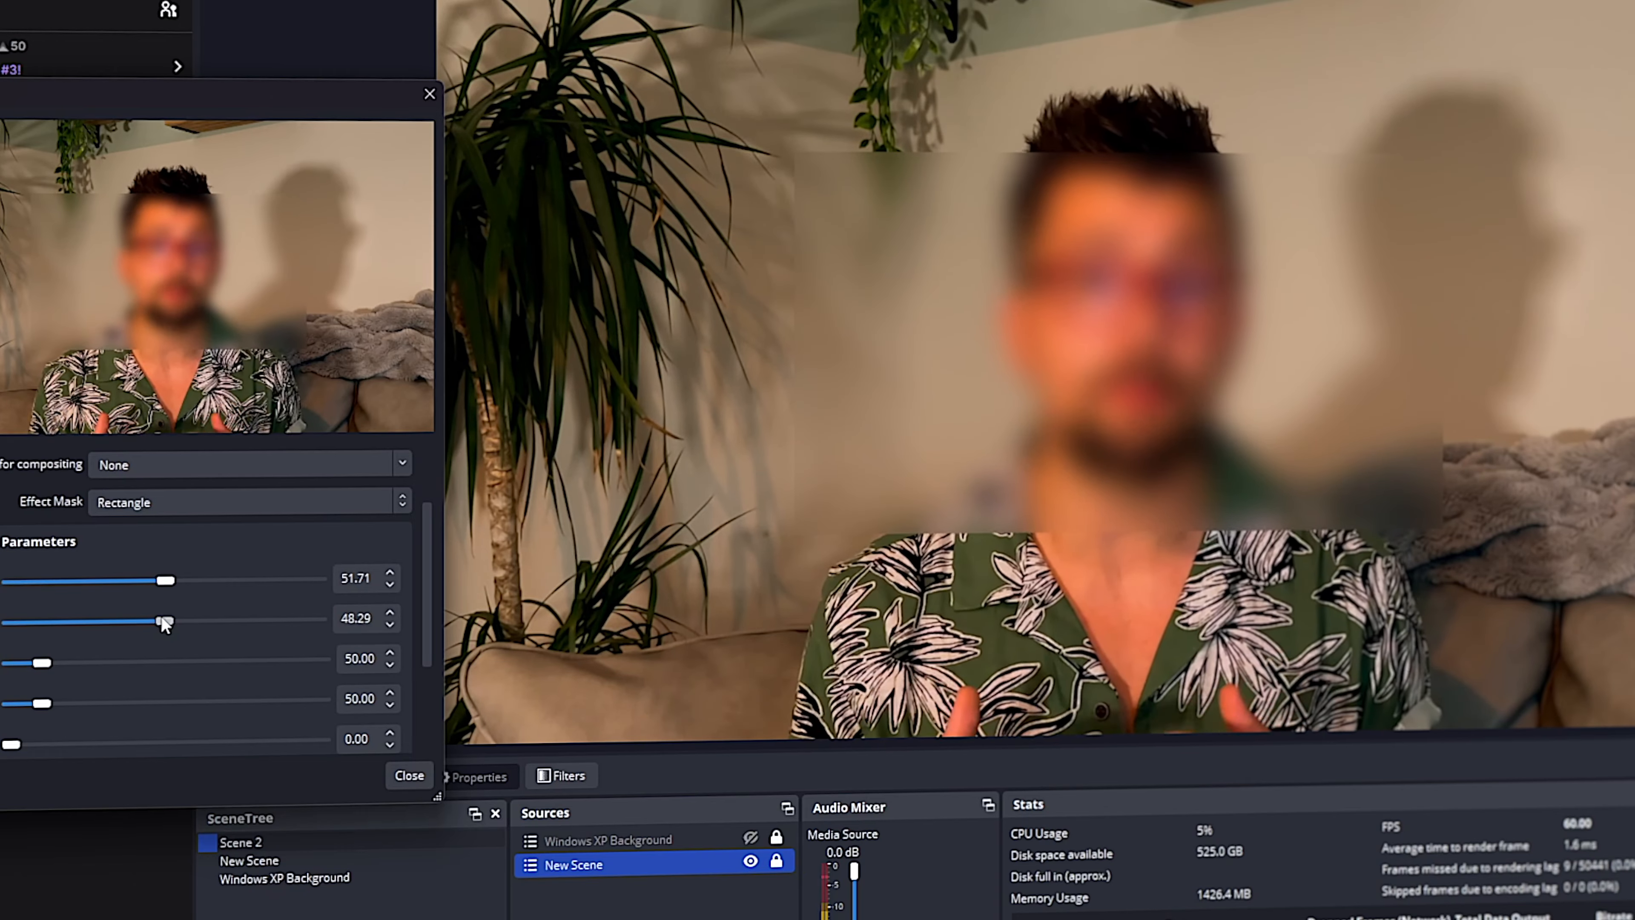
- Set the rectangle mask's width to 60.00%, height to 72.31%, corner radius to 20.00% and feathering to 18.46%
drag(42, 662, 252, 672)
scroll(60, 700, down, 1)
scroll(73, 691, down, 1)
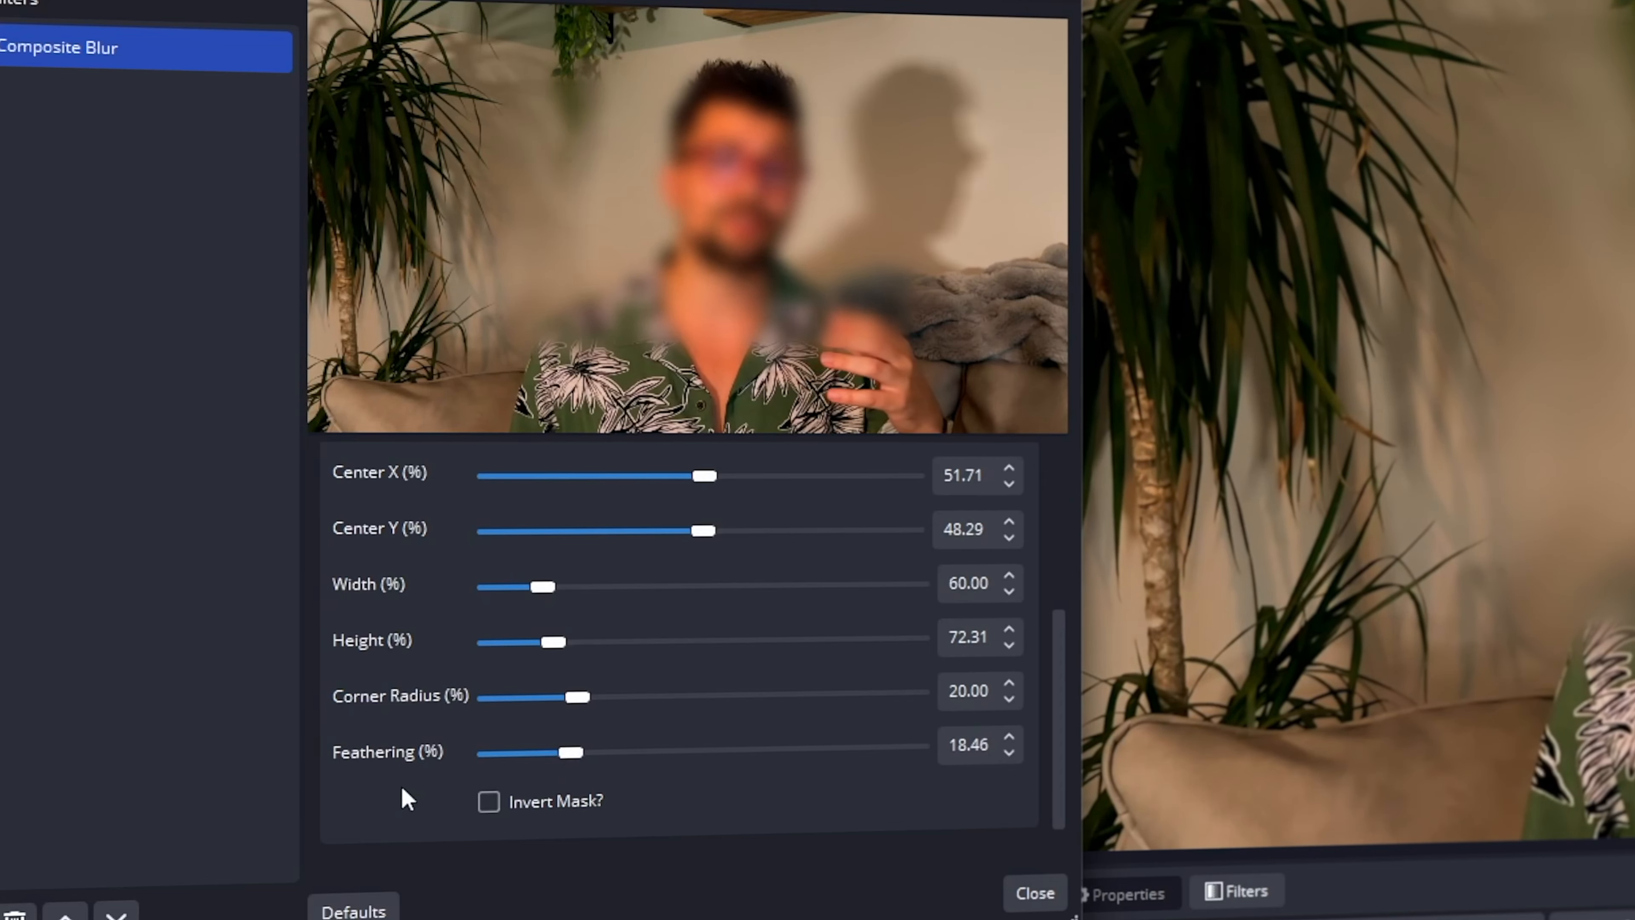
- Change the effect mask to Circle, reduce its radius to 11.63% and shift its center
scroll(401, 786, up, 5)
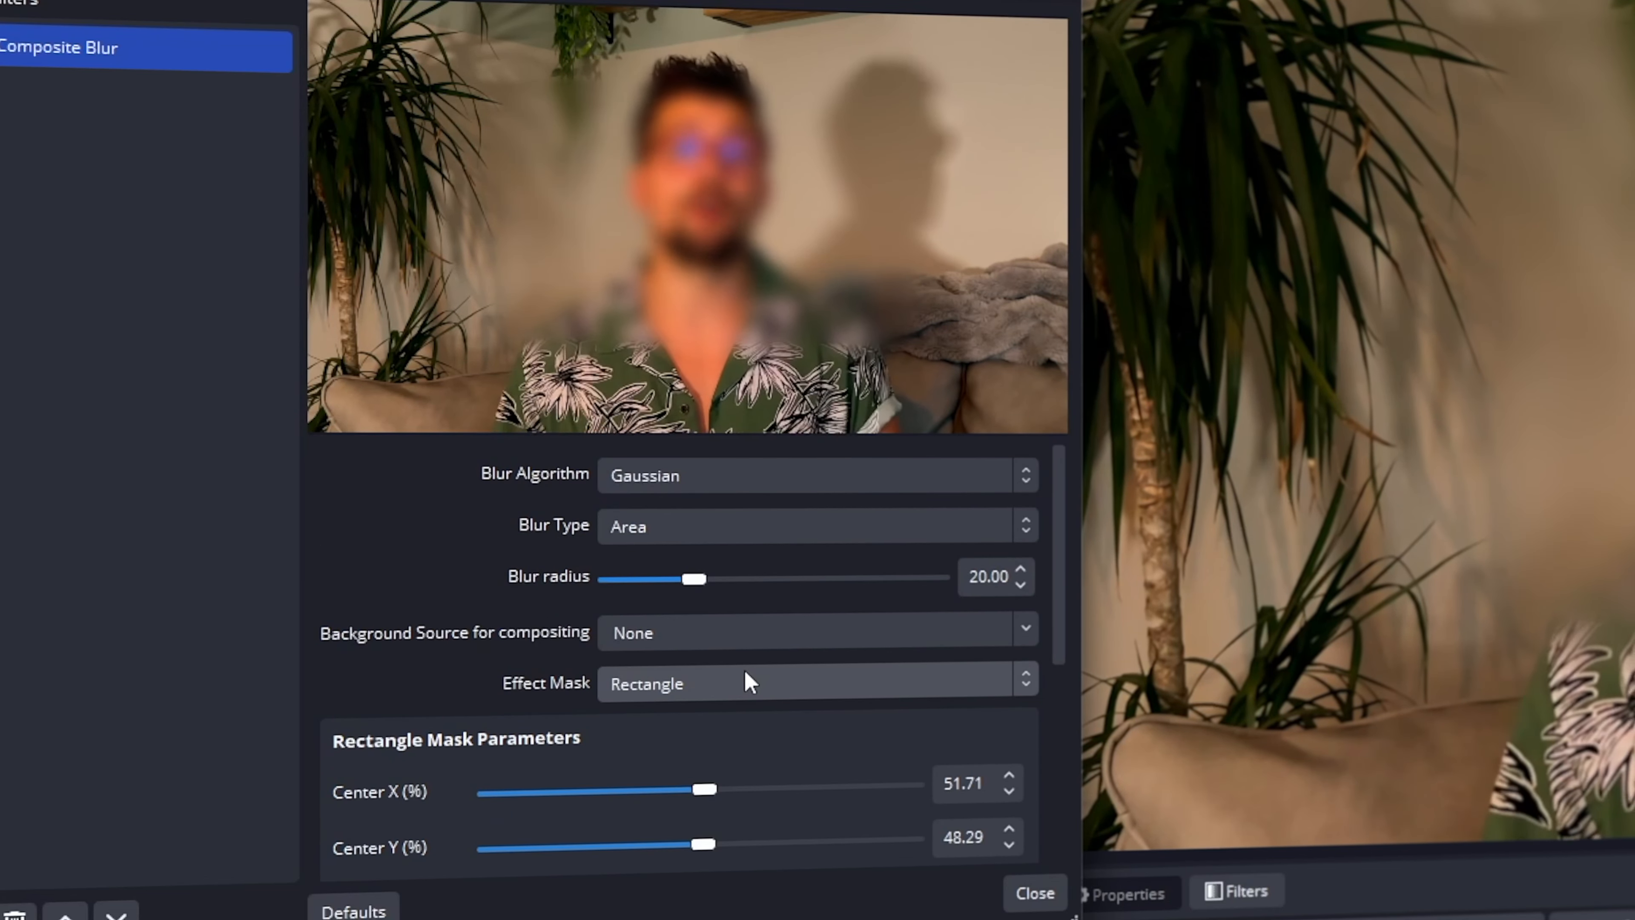
click(729, 725)
click(713, 696)
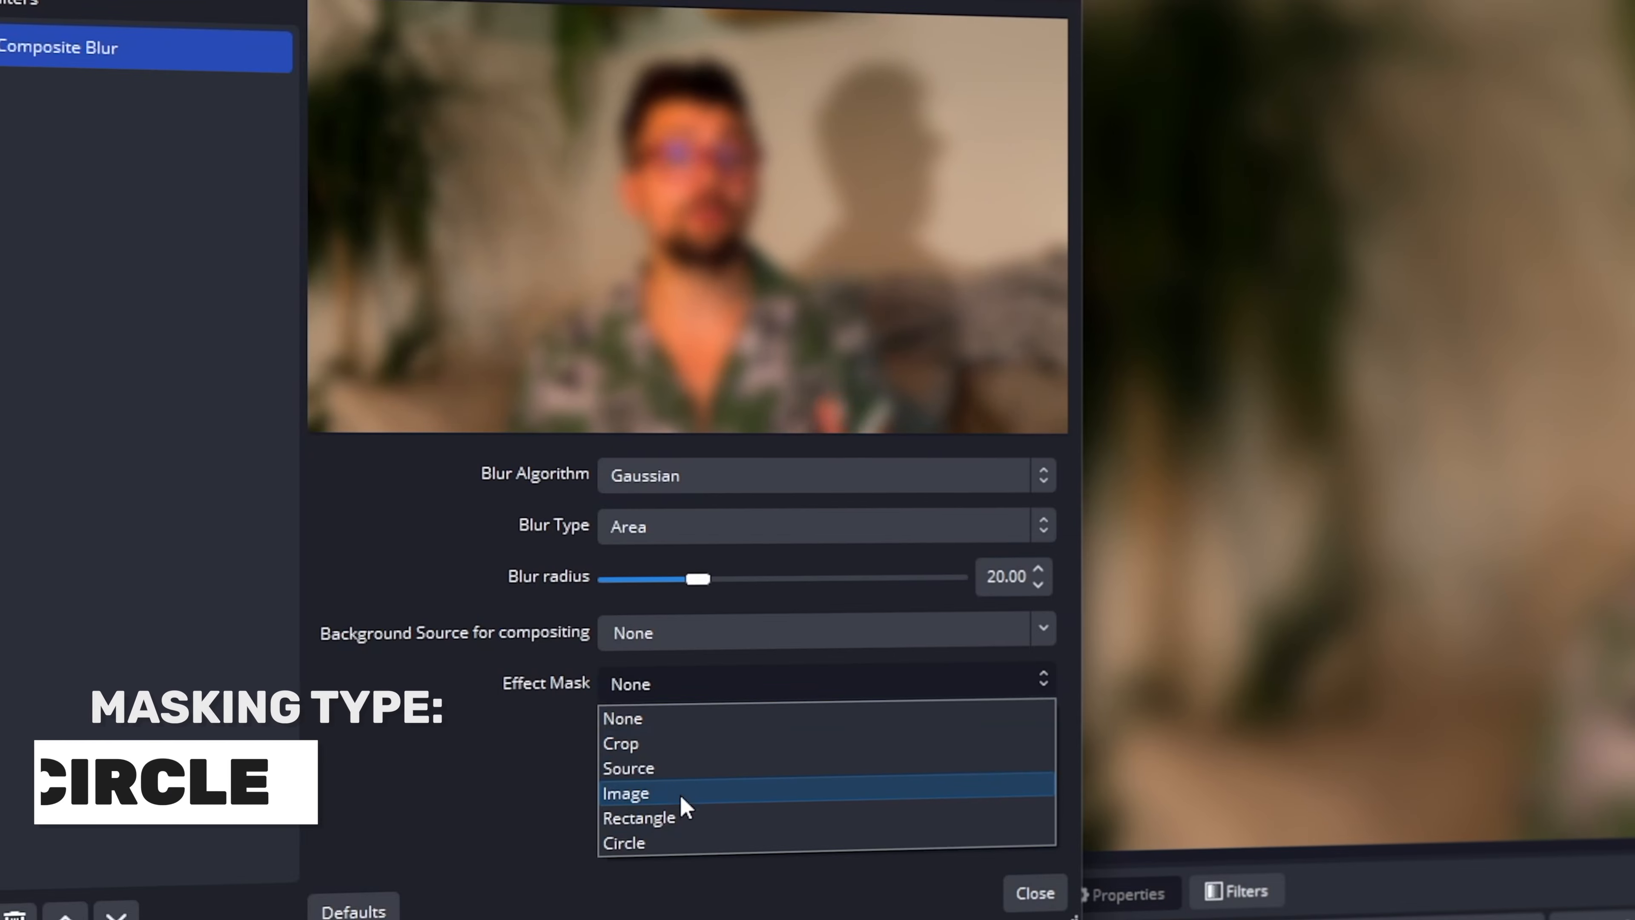
click(687, 843)
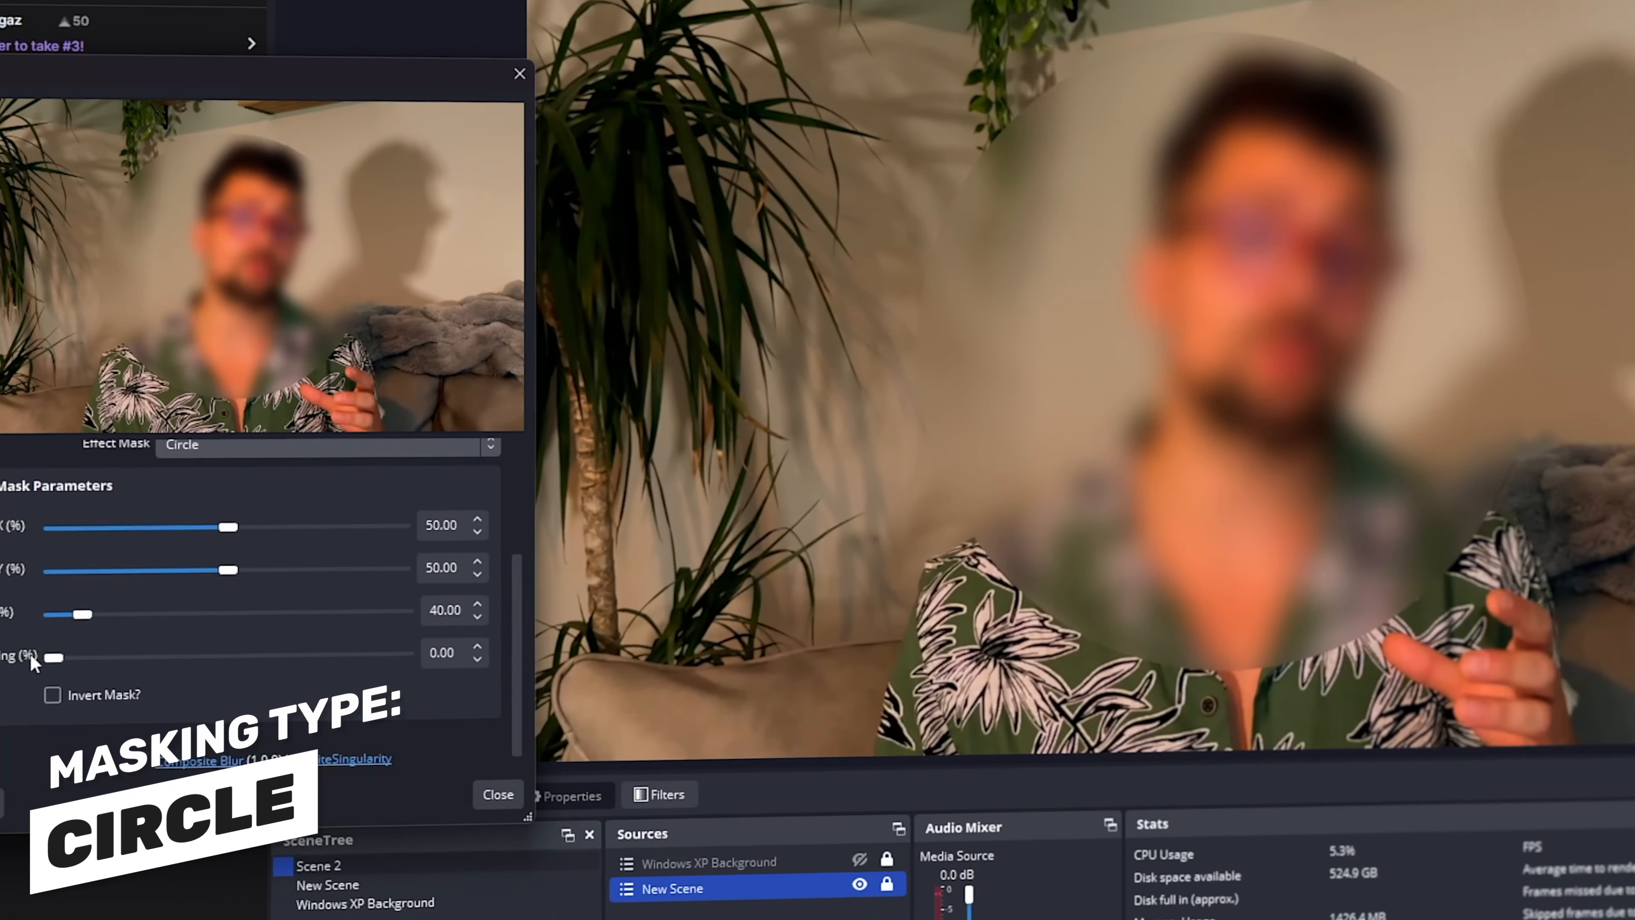
drag(82, 615, 7, 632)
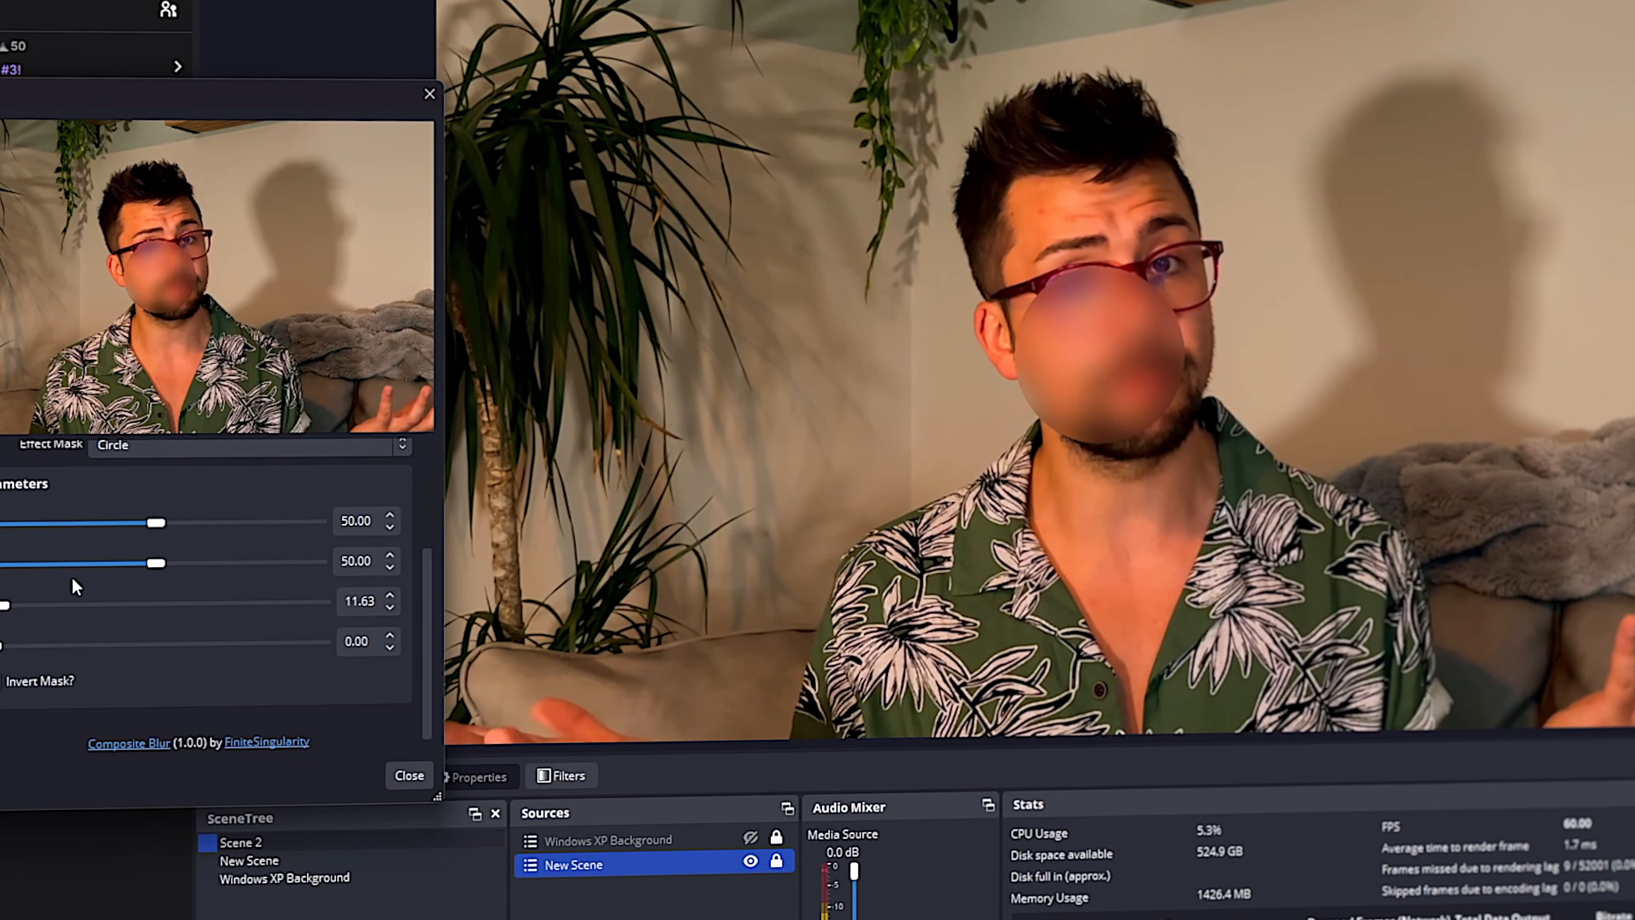
drag(149, 524, 158, 541)
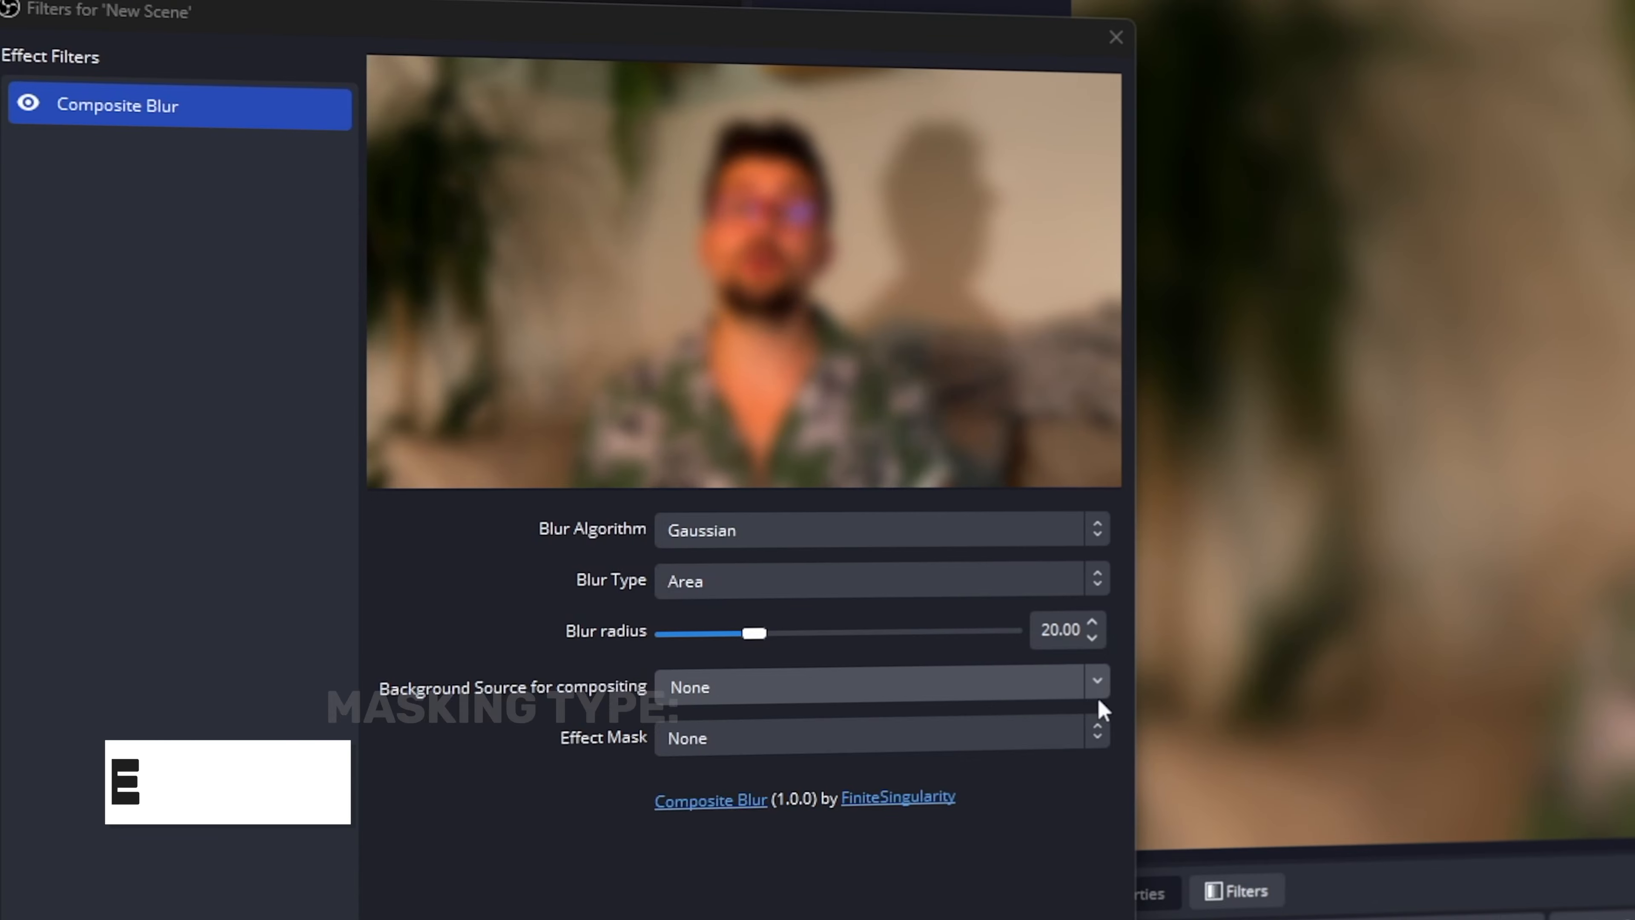
- Change the effect mask to Source and choose SBSP! as the mask source
click(1098, 734)
click(810, 825)
scroll(488, 771, down, 1)
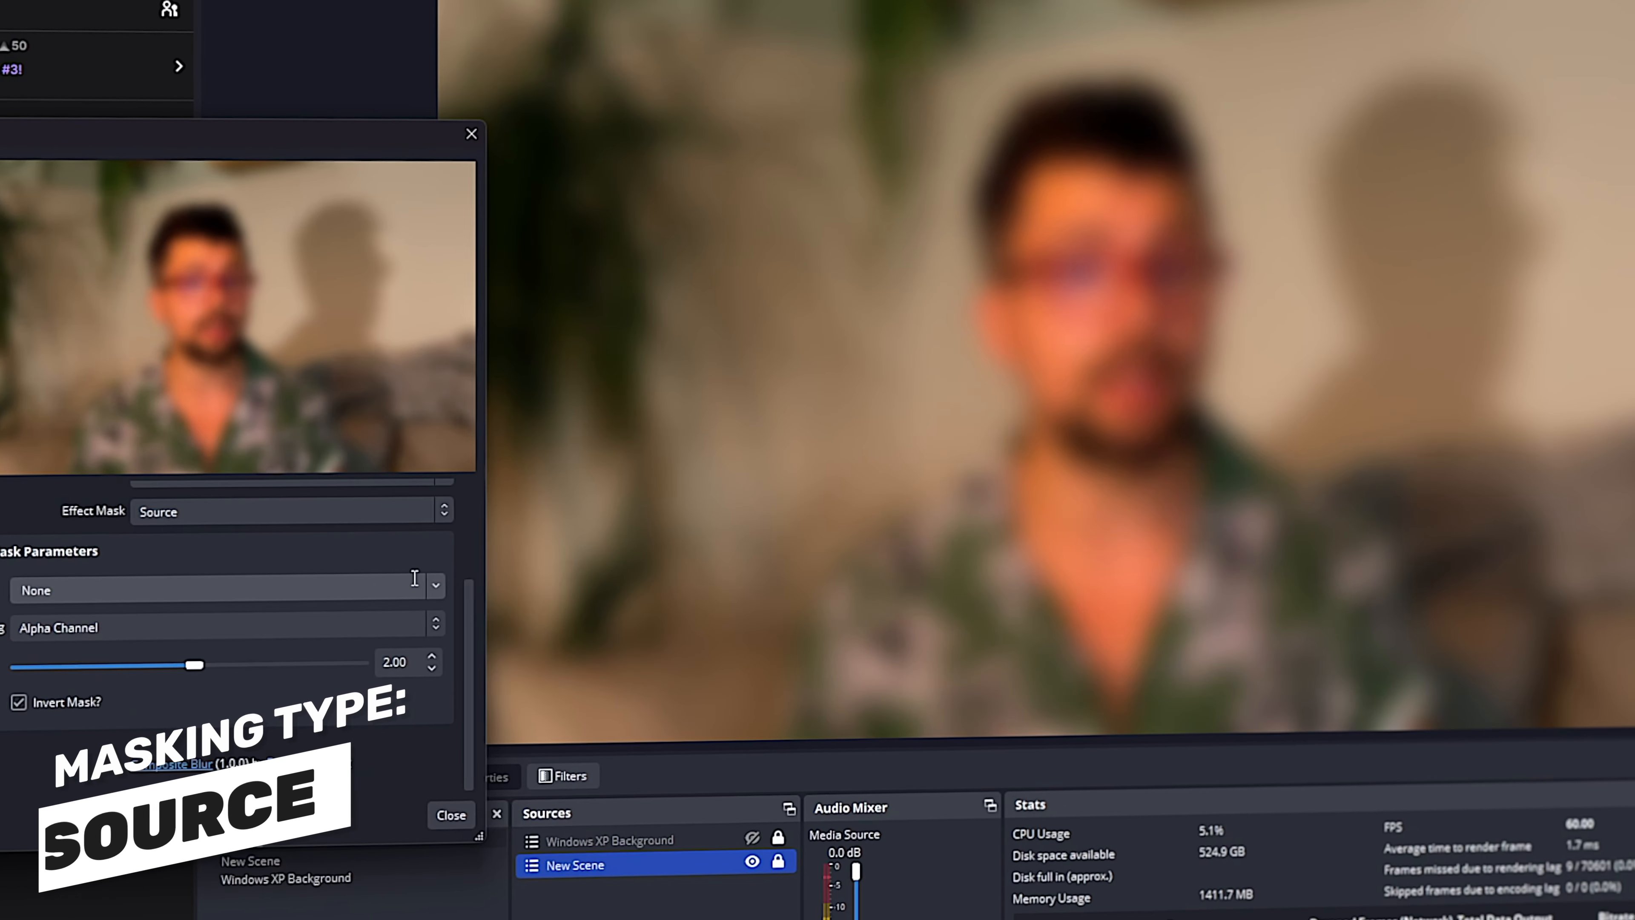
click(1068, 757)
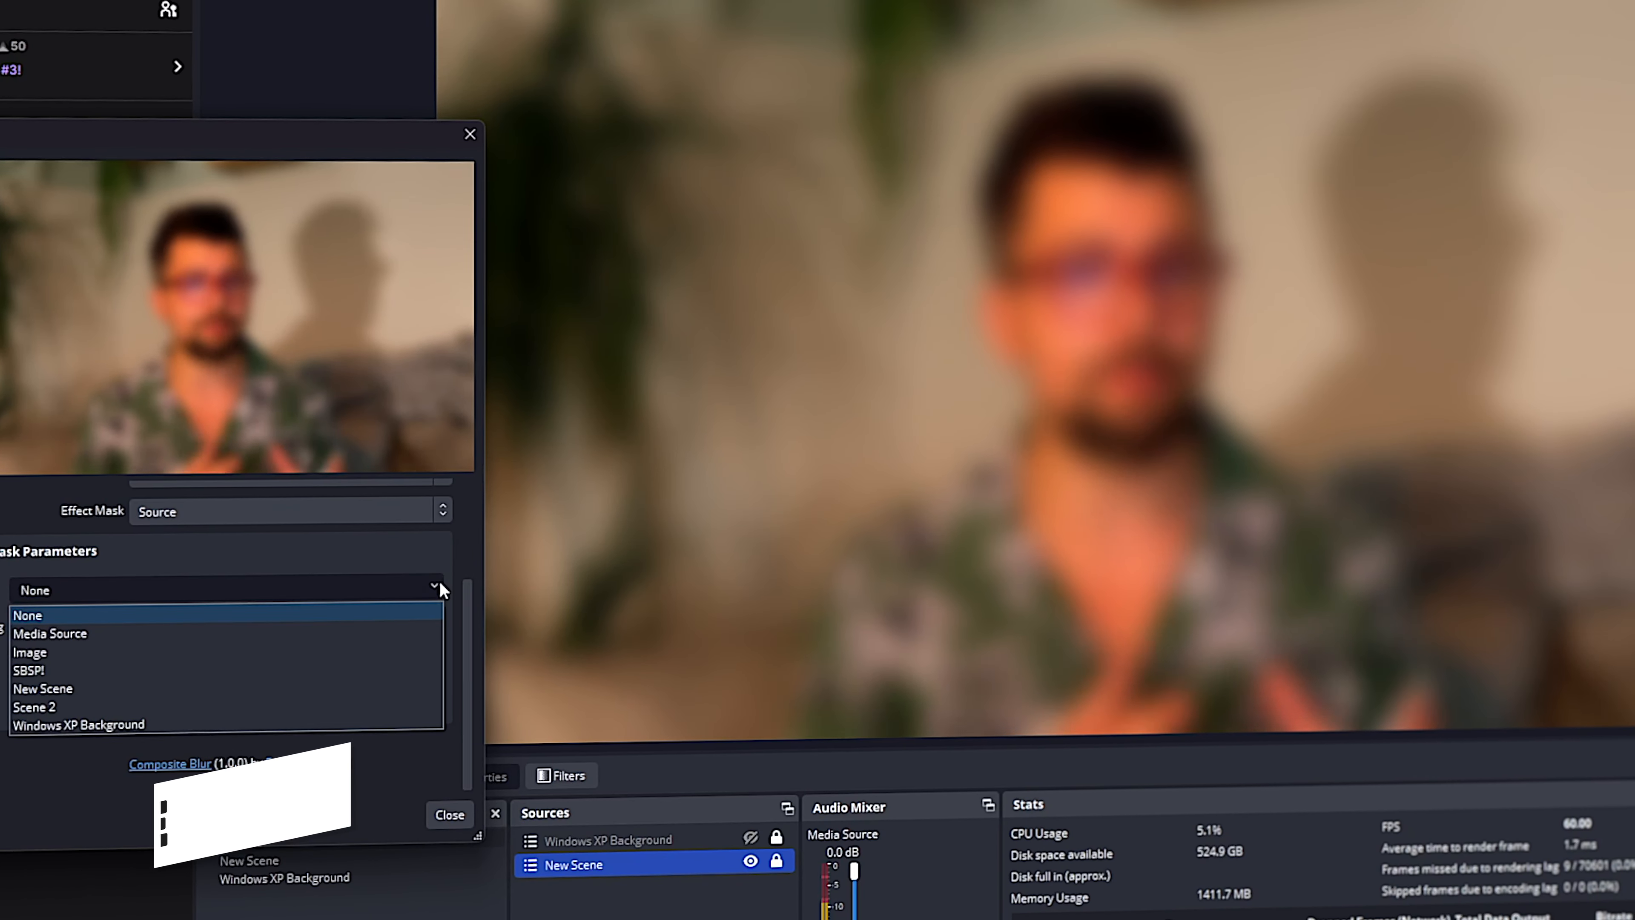
click(49, 670)
- Try the source mask with Grayscale Value and Luminosity, finishing with Manual RGBA Sliders as the masking method
click(435, 624)
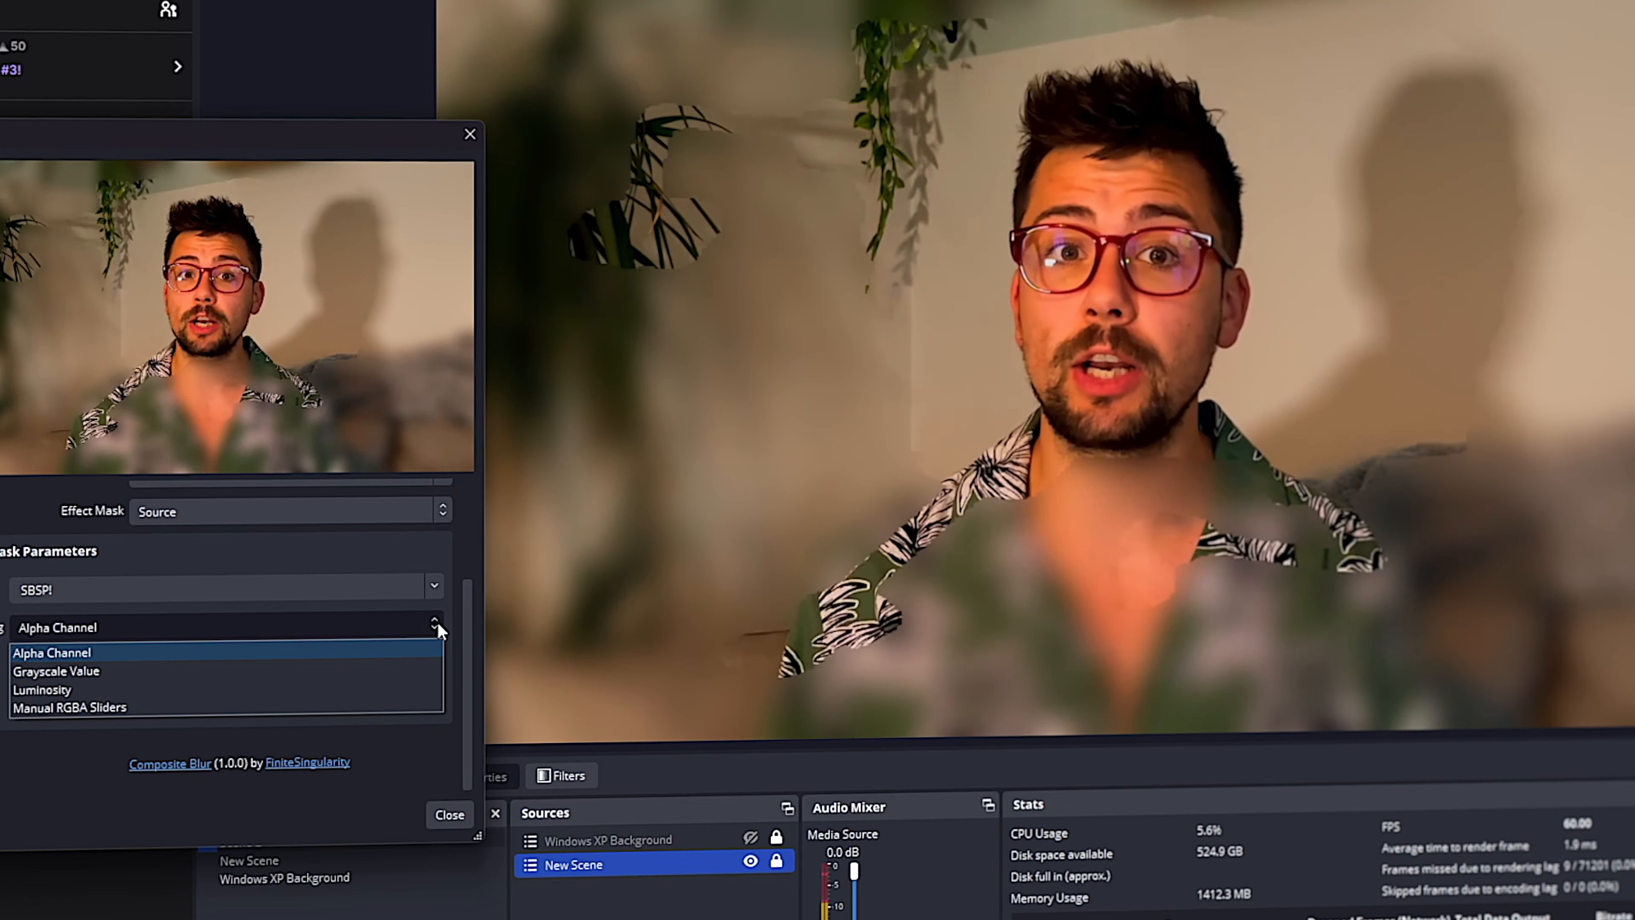
click(60, 673)
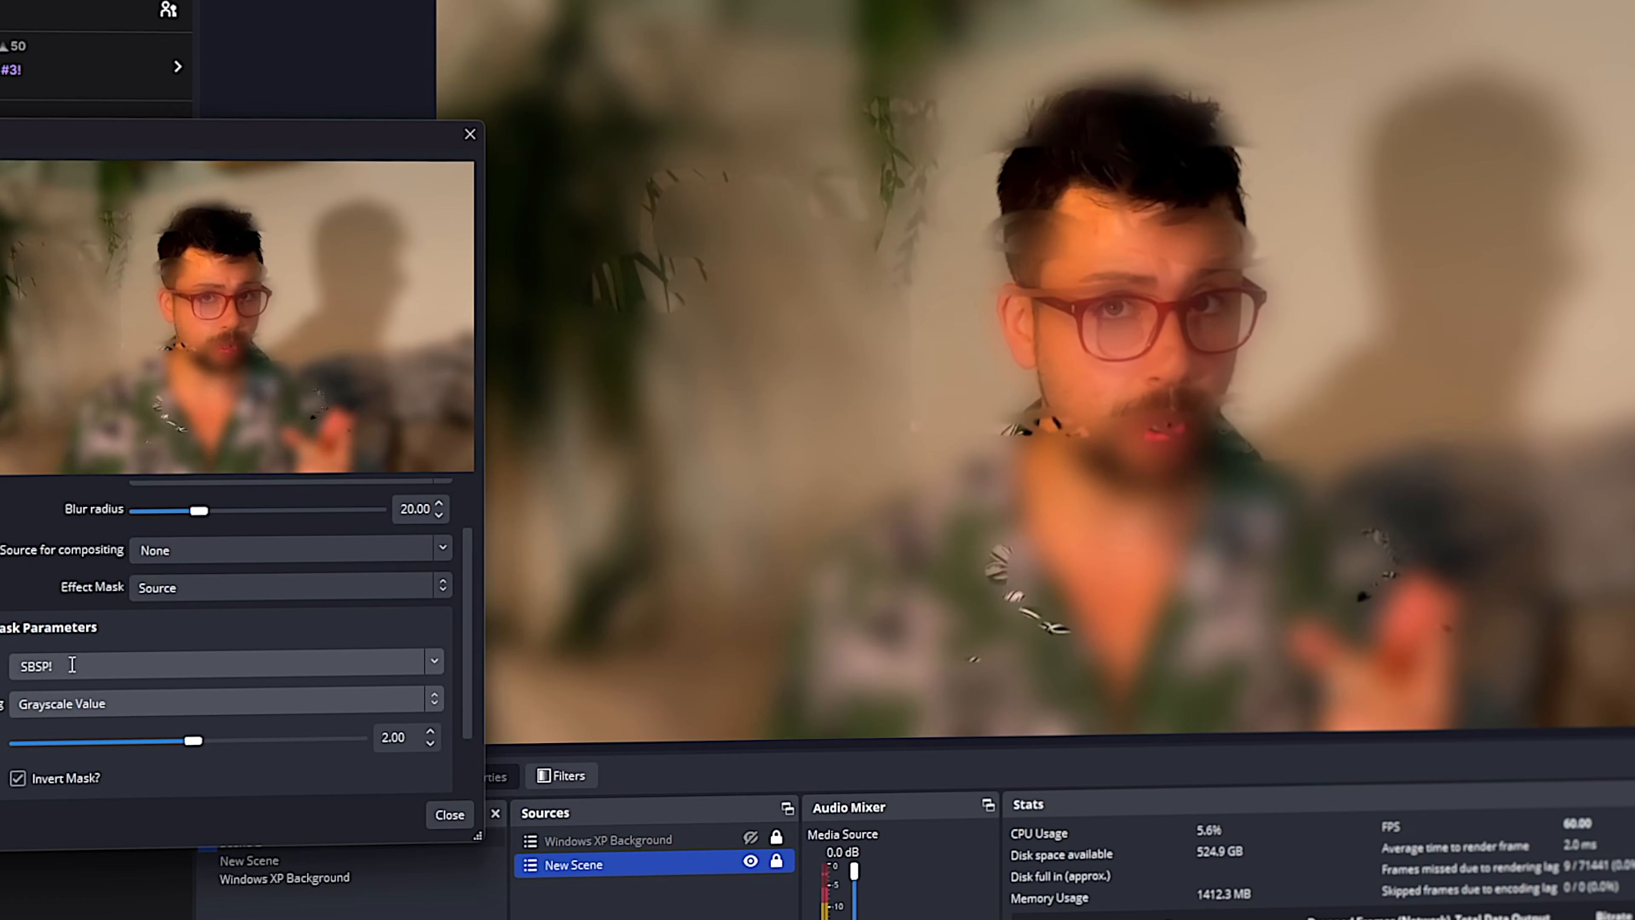
click(138, 704)
click(101, 760)
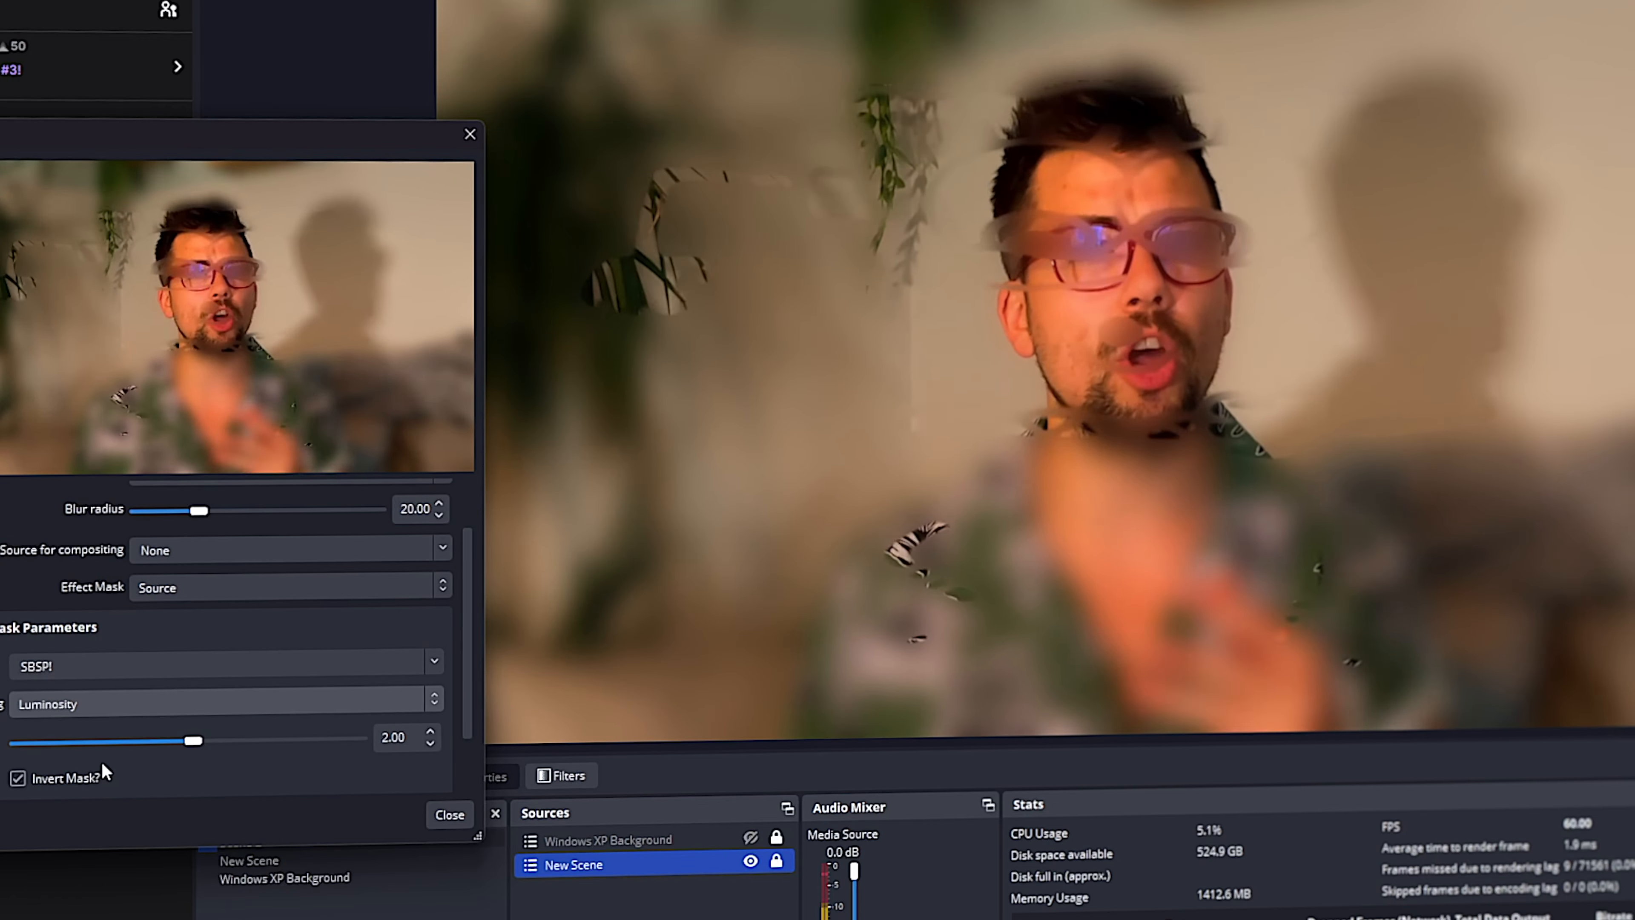
click(155, 703)
click(126, 776)
scroll(179, 572, down, 3)
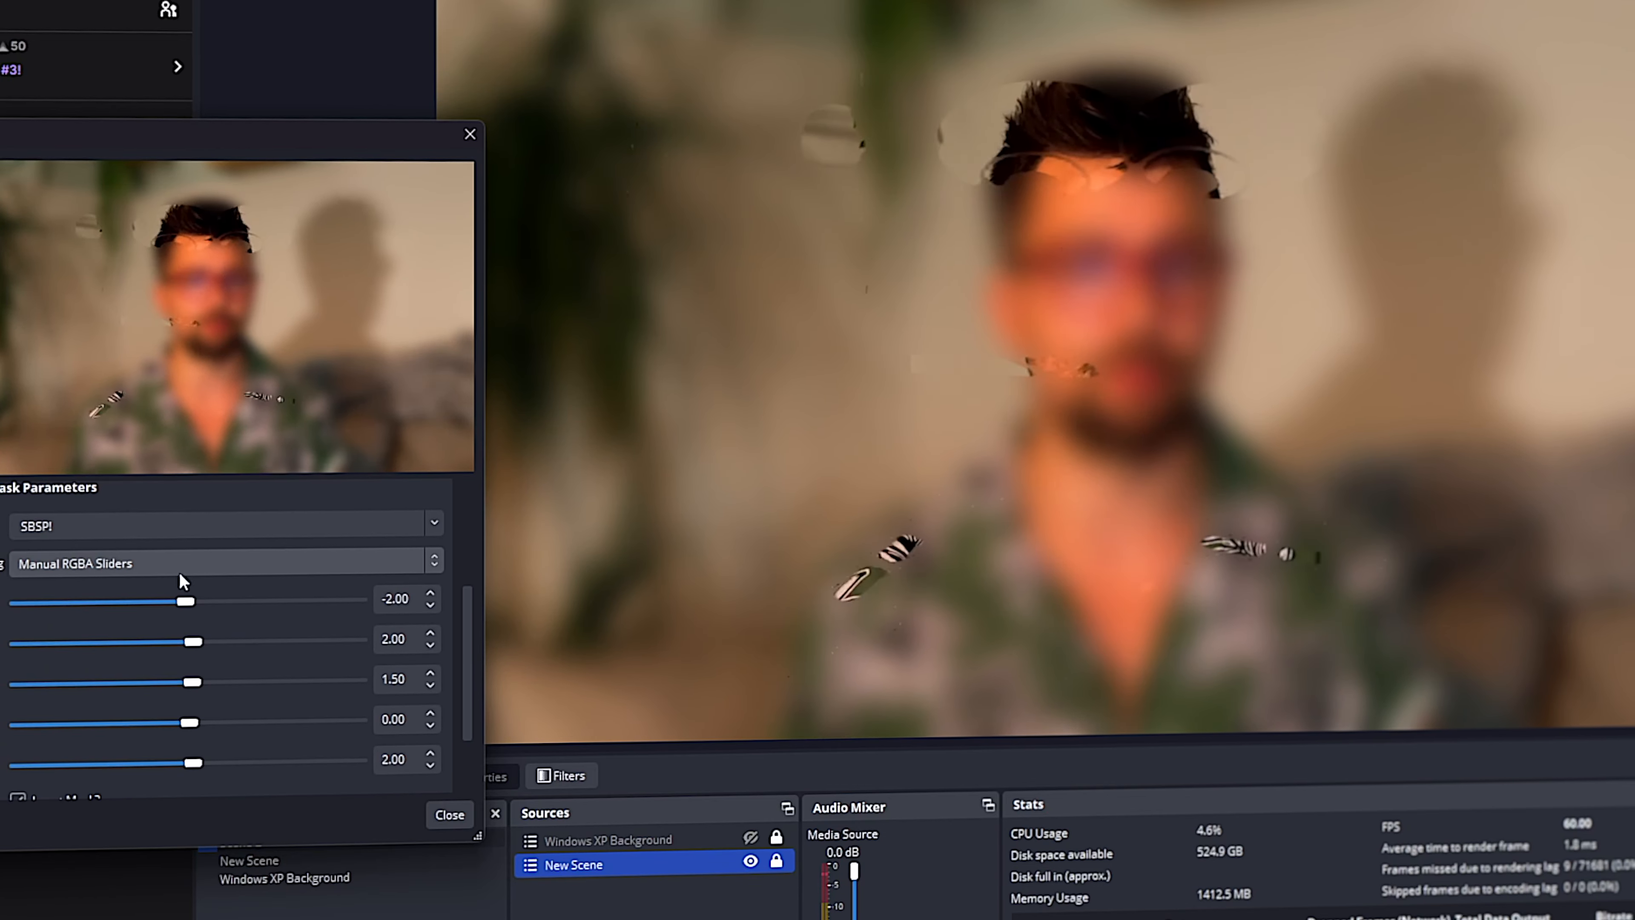
- Use Windows XP Background as the mask source, made visible in the scene, and vary the mask multiplier
click(419, 523)
click(112, 661)
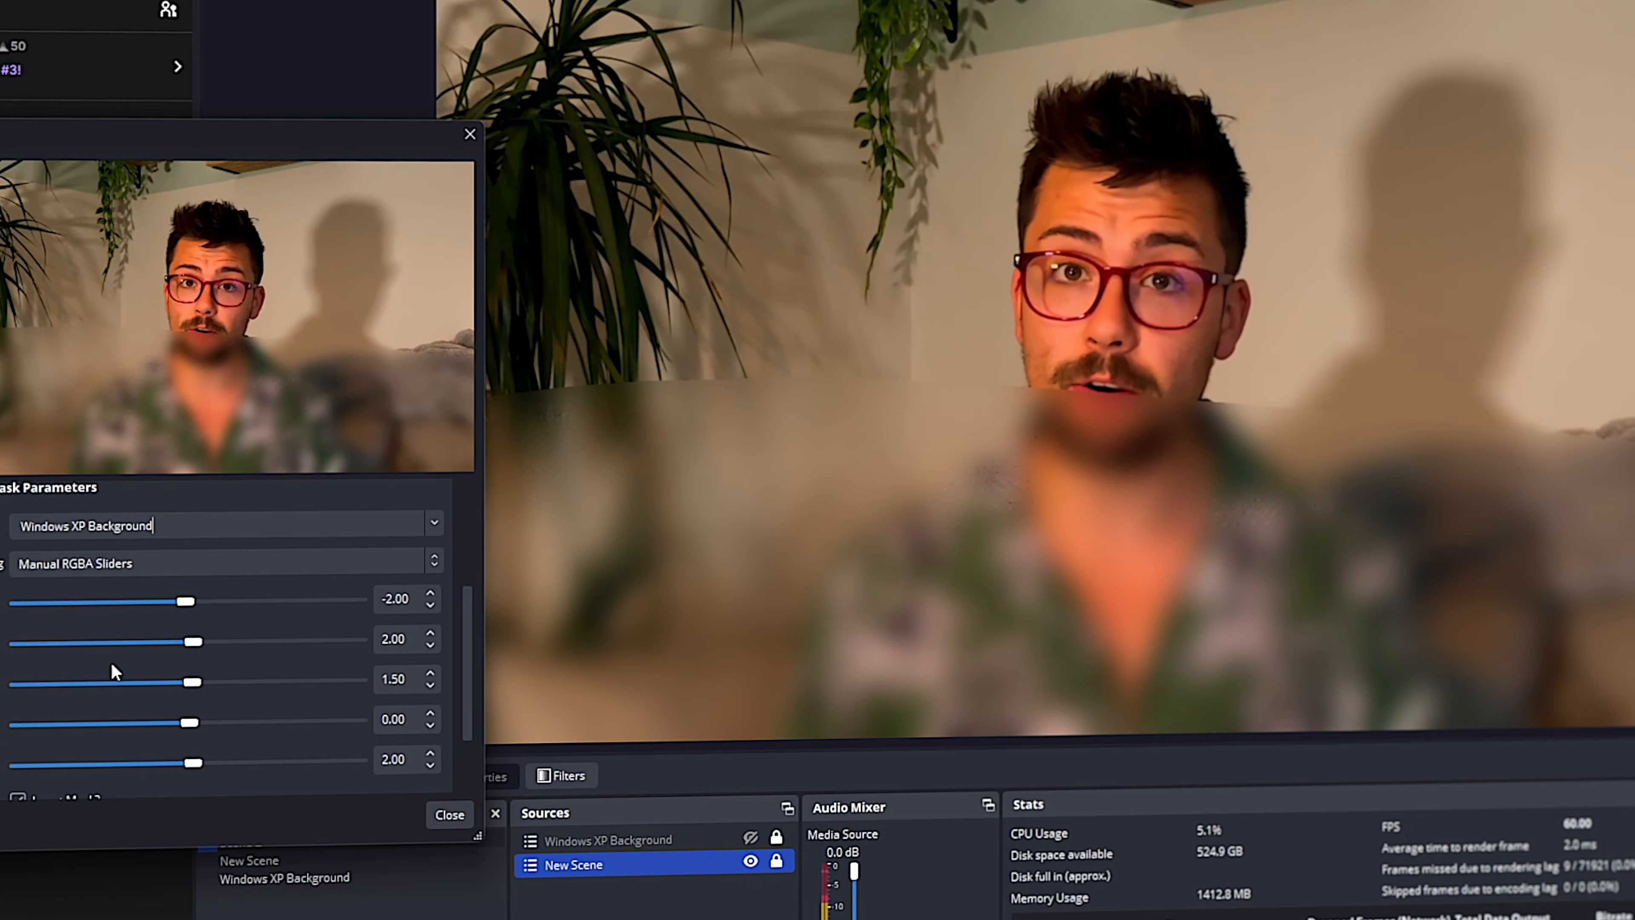
click(750, 838)
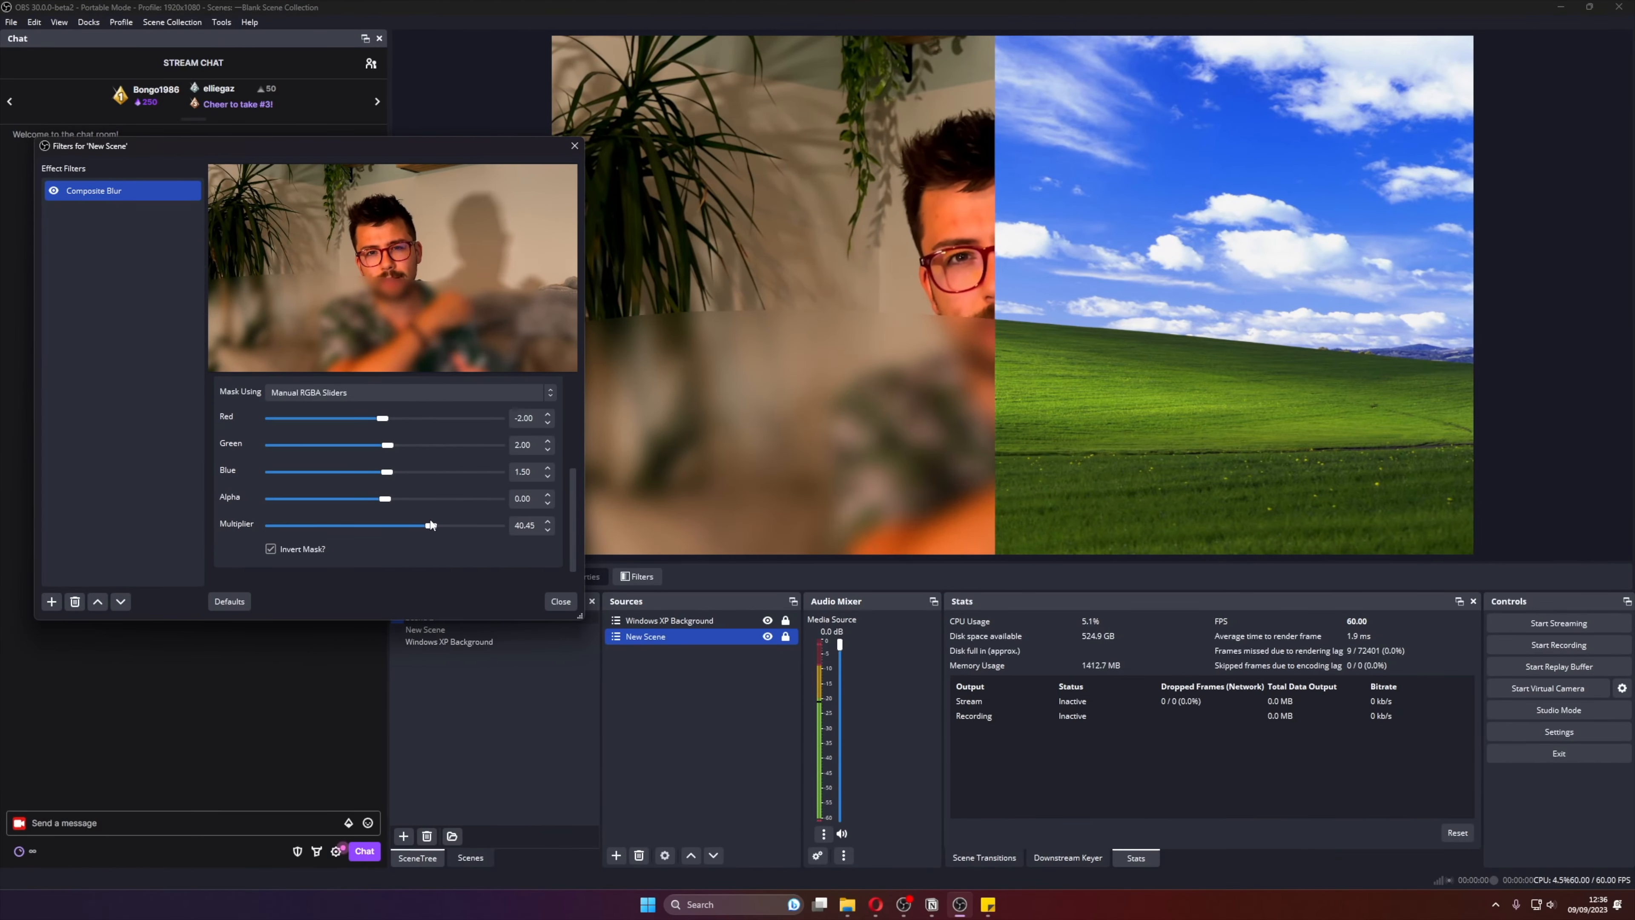
drag(385, 524, 395, 524)
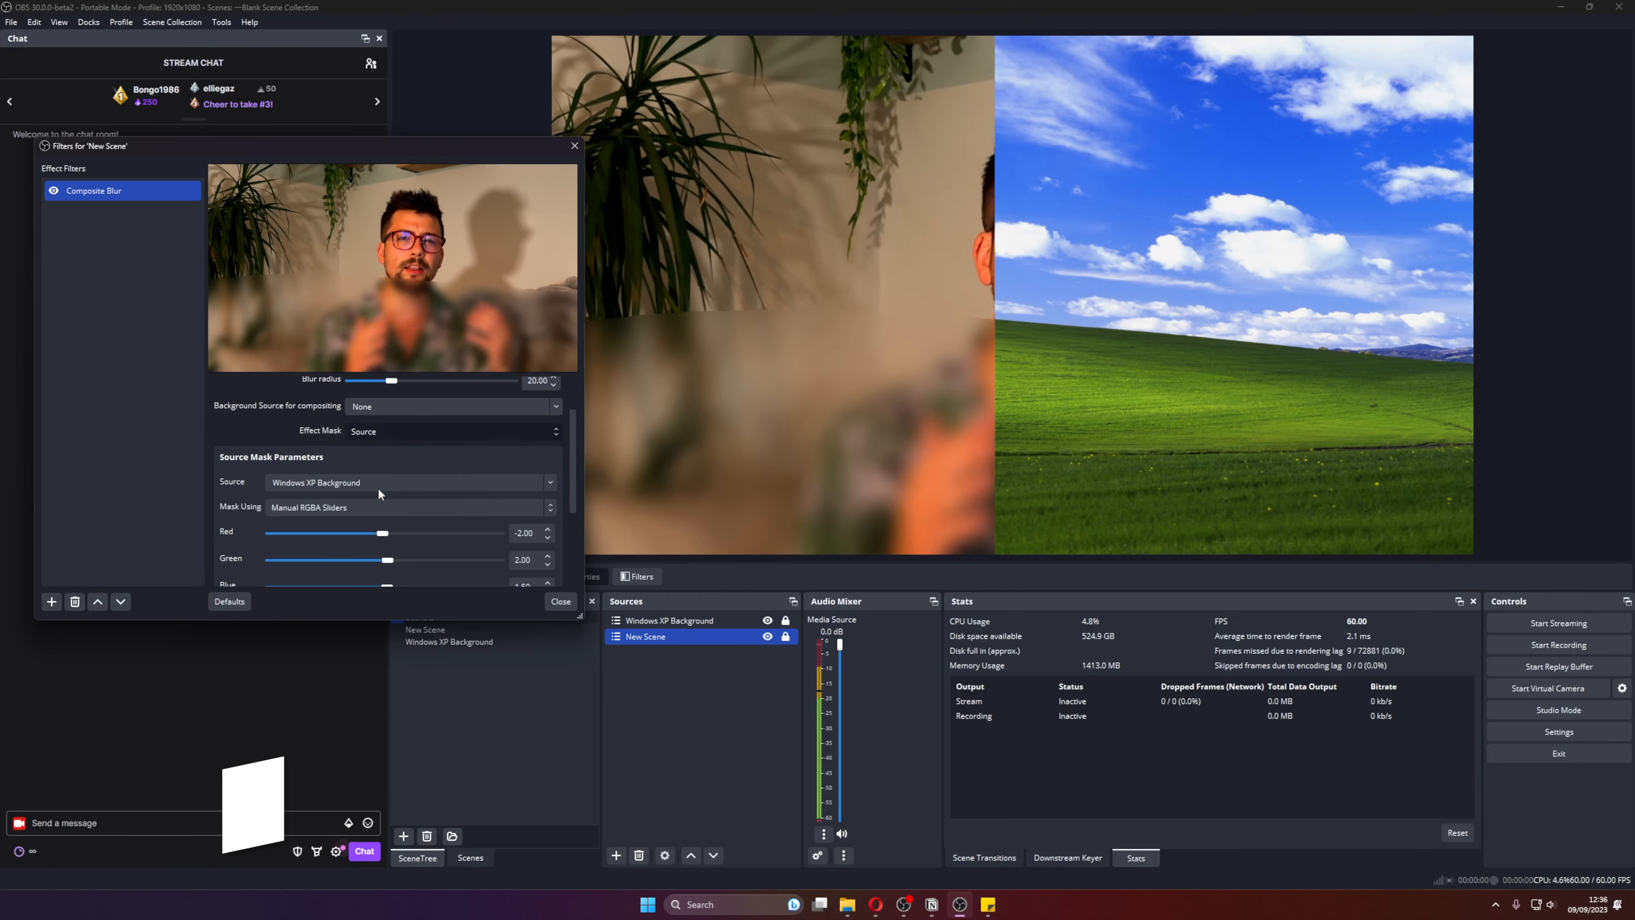
- Change the effect mask to Image and load an image file as the mask
click(379, 490)
click(528, 485)
double_click(247, 299)
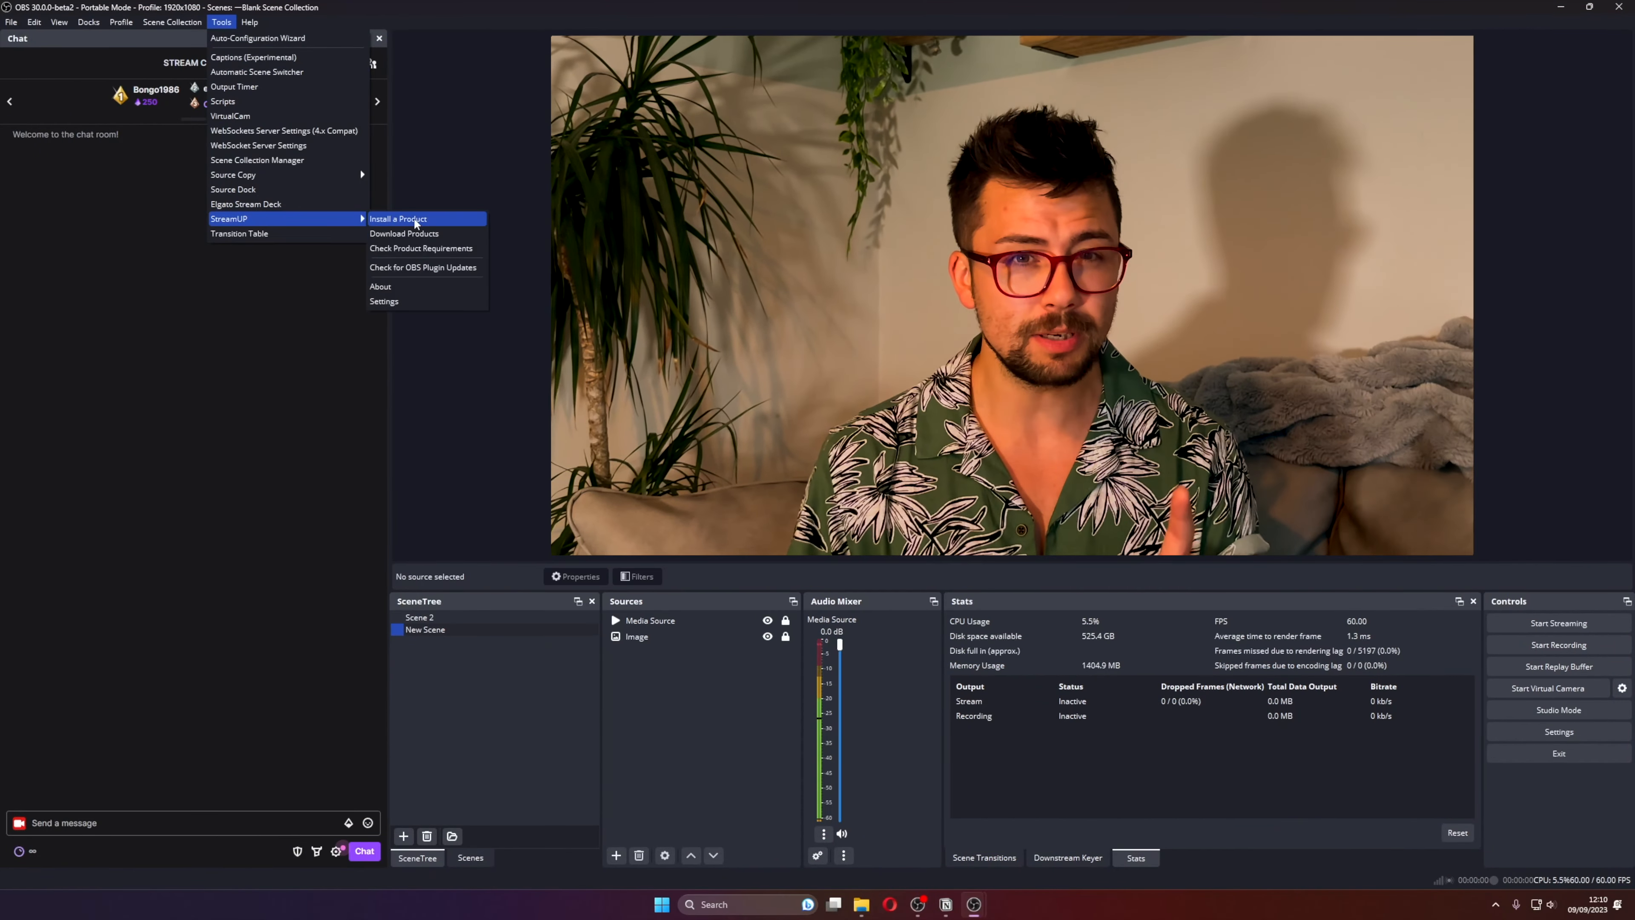
- Run StreamUP's check for OBS plugin updates and dismiss its report
click(417, 266)
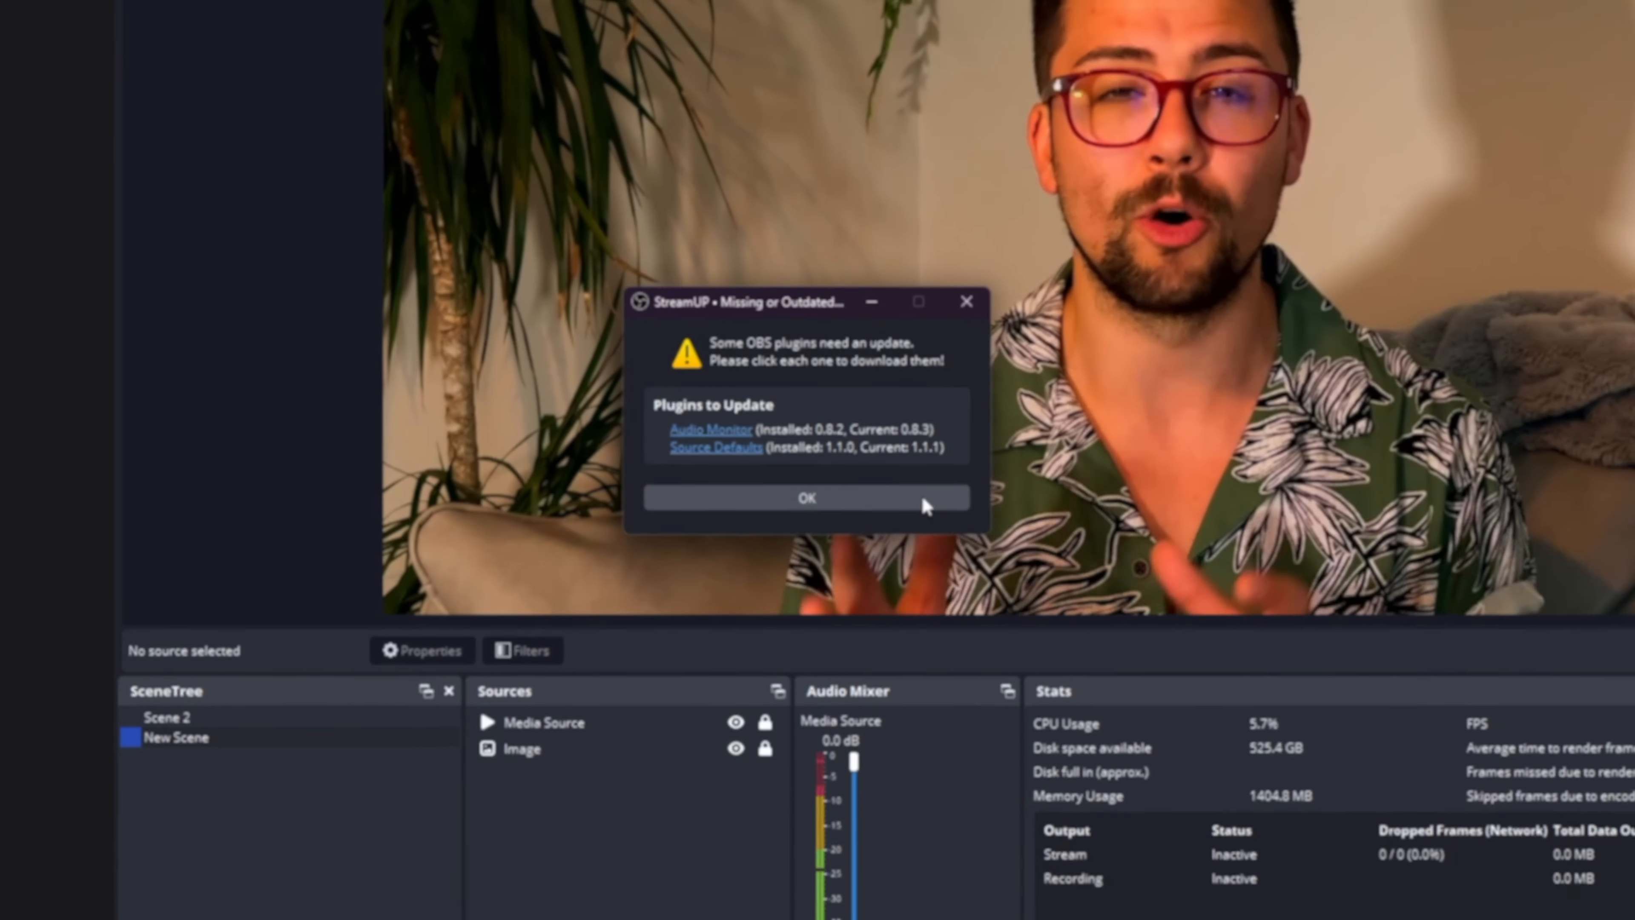
click(926, 498)
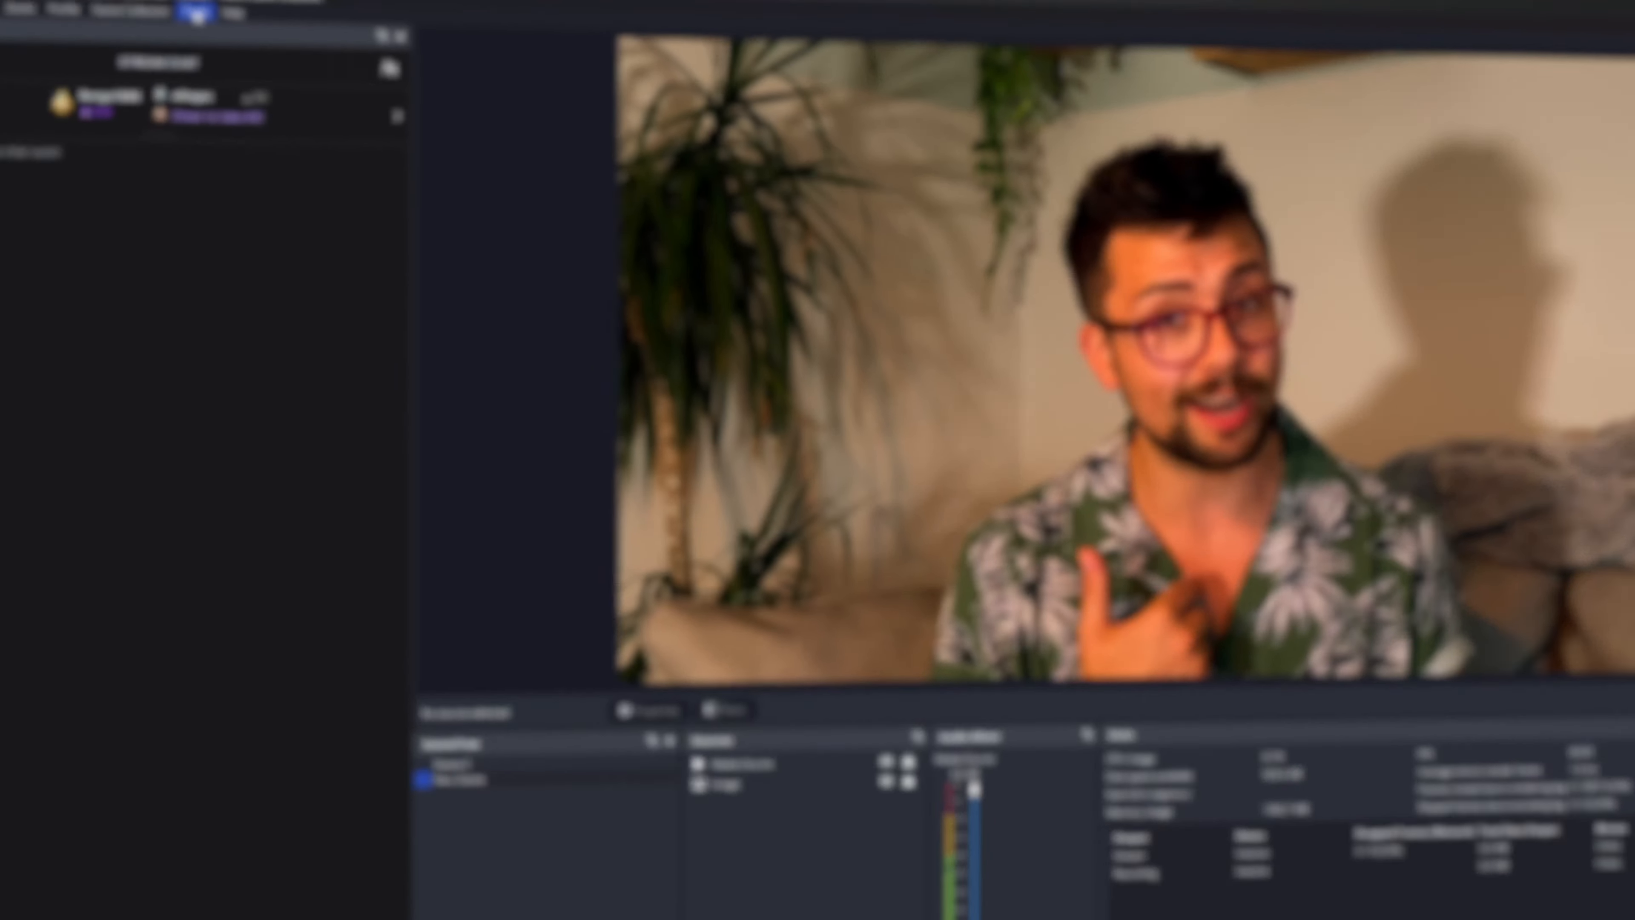
- Run StreamUP's product requirements check and open the StreamUP Pluginstaller download page in the browser
click(196, 13)
mouse_move(424, 599)
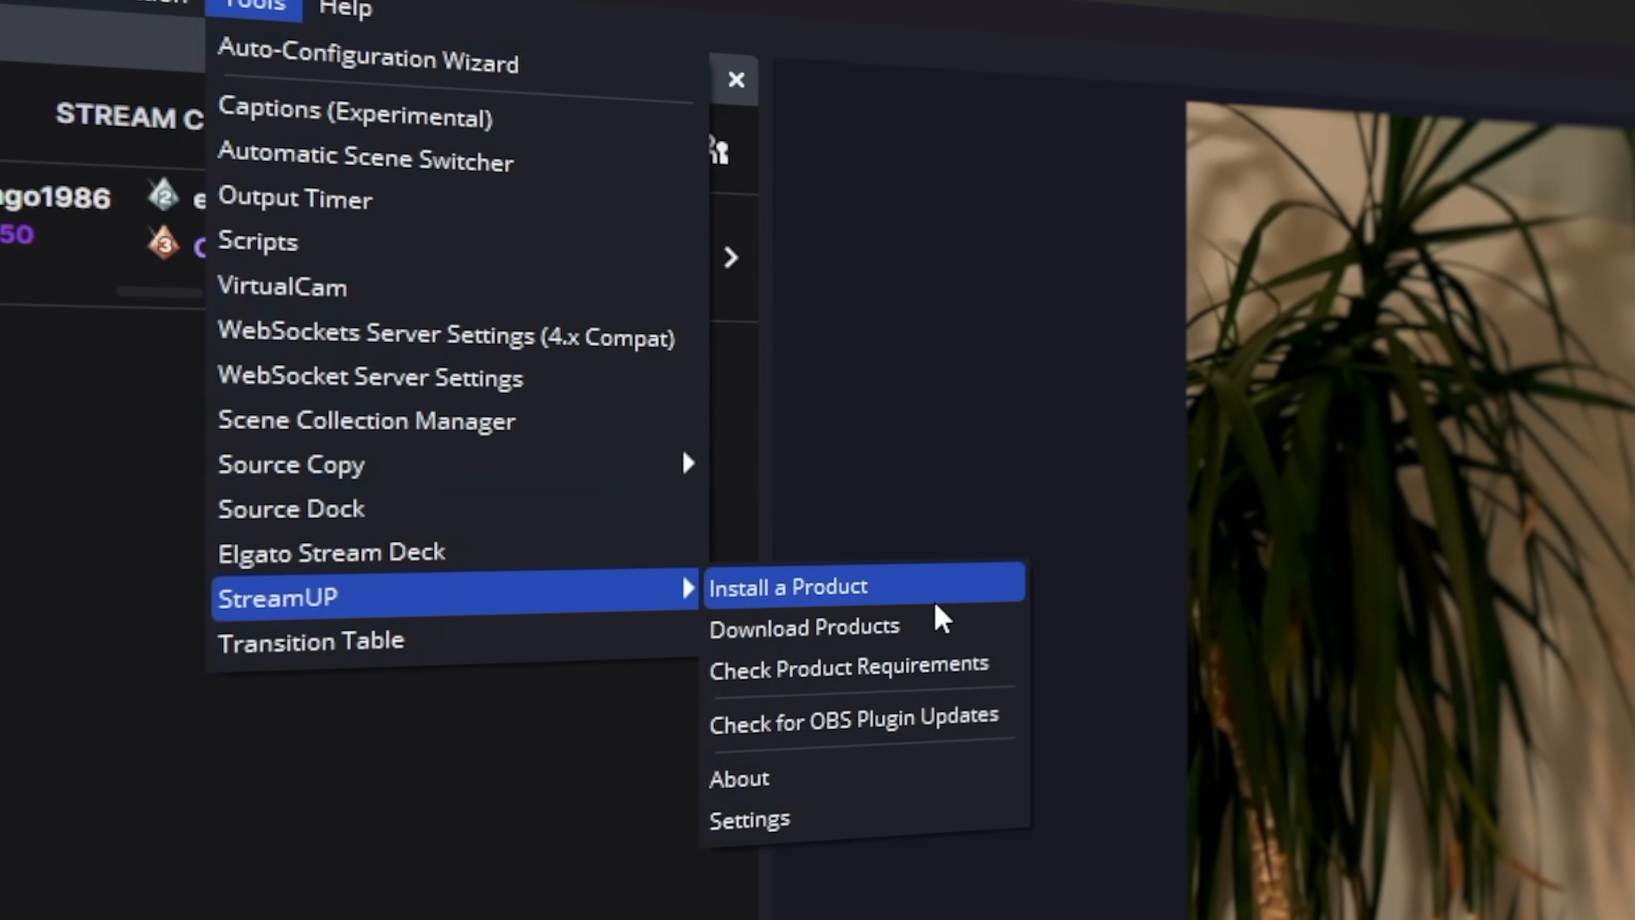
click(901, 653)
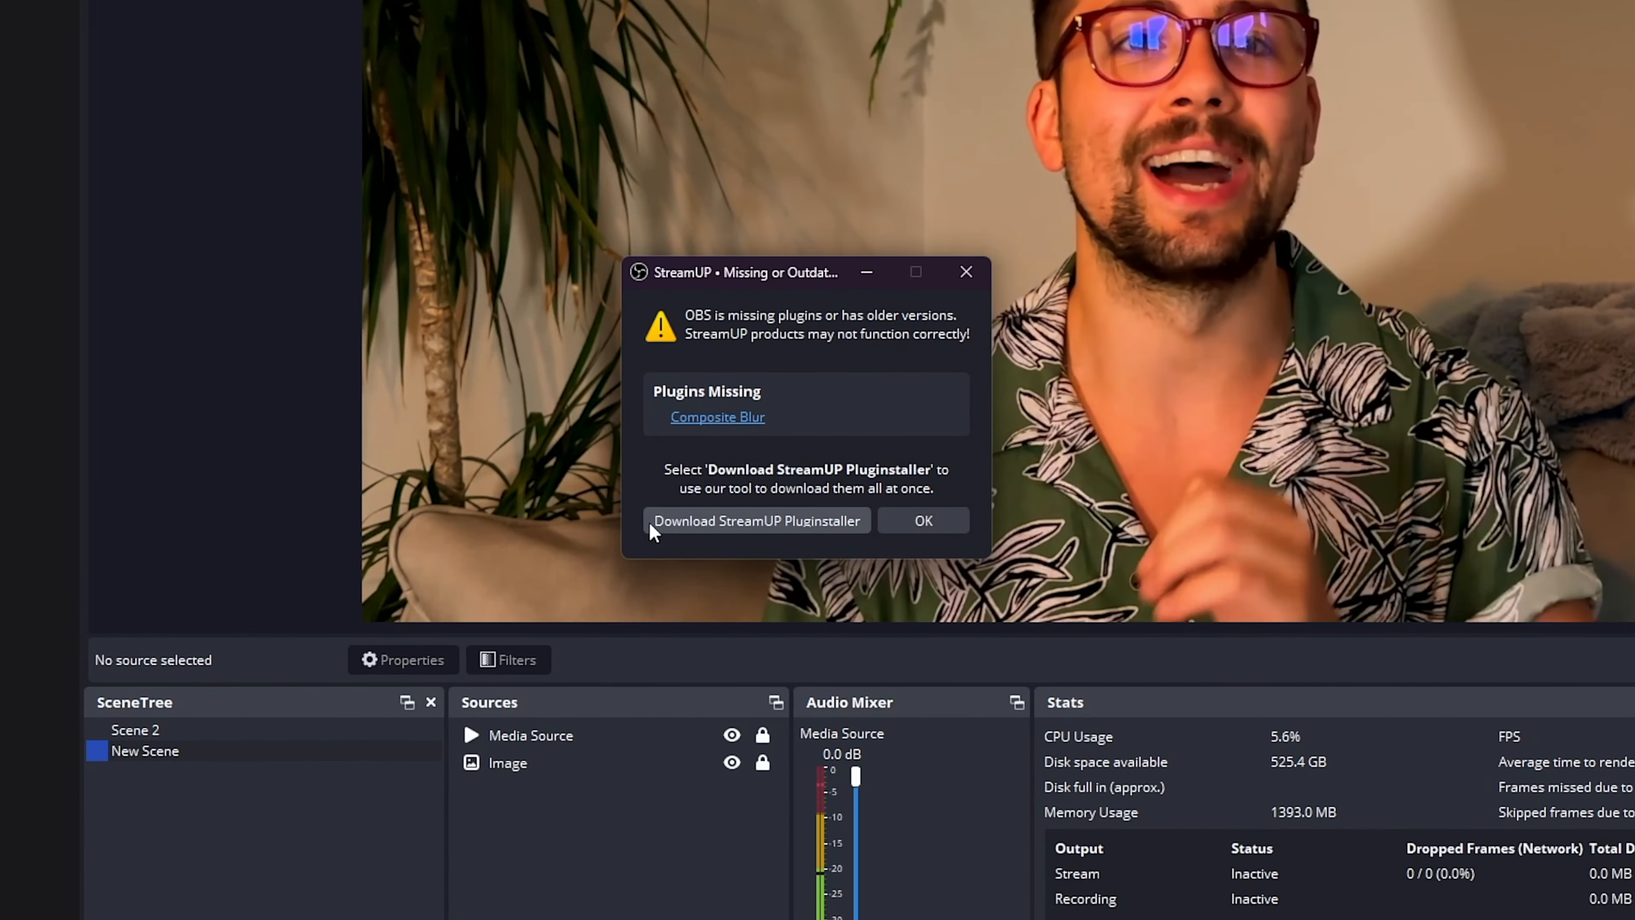
click(756, 521)
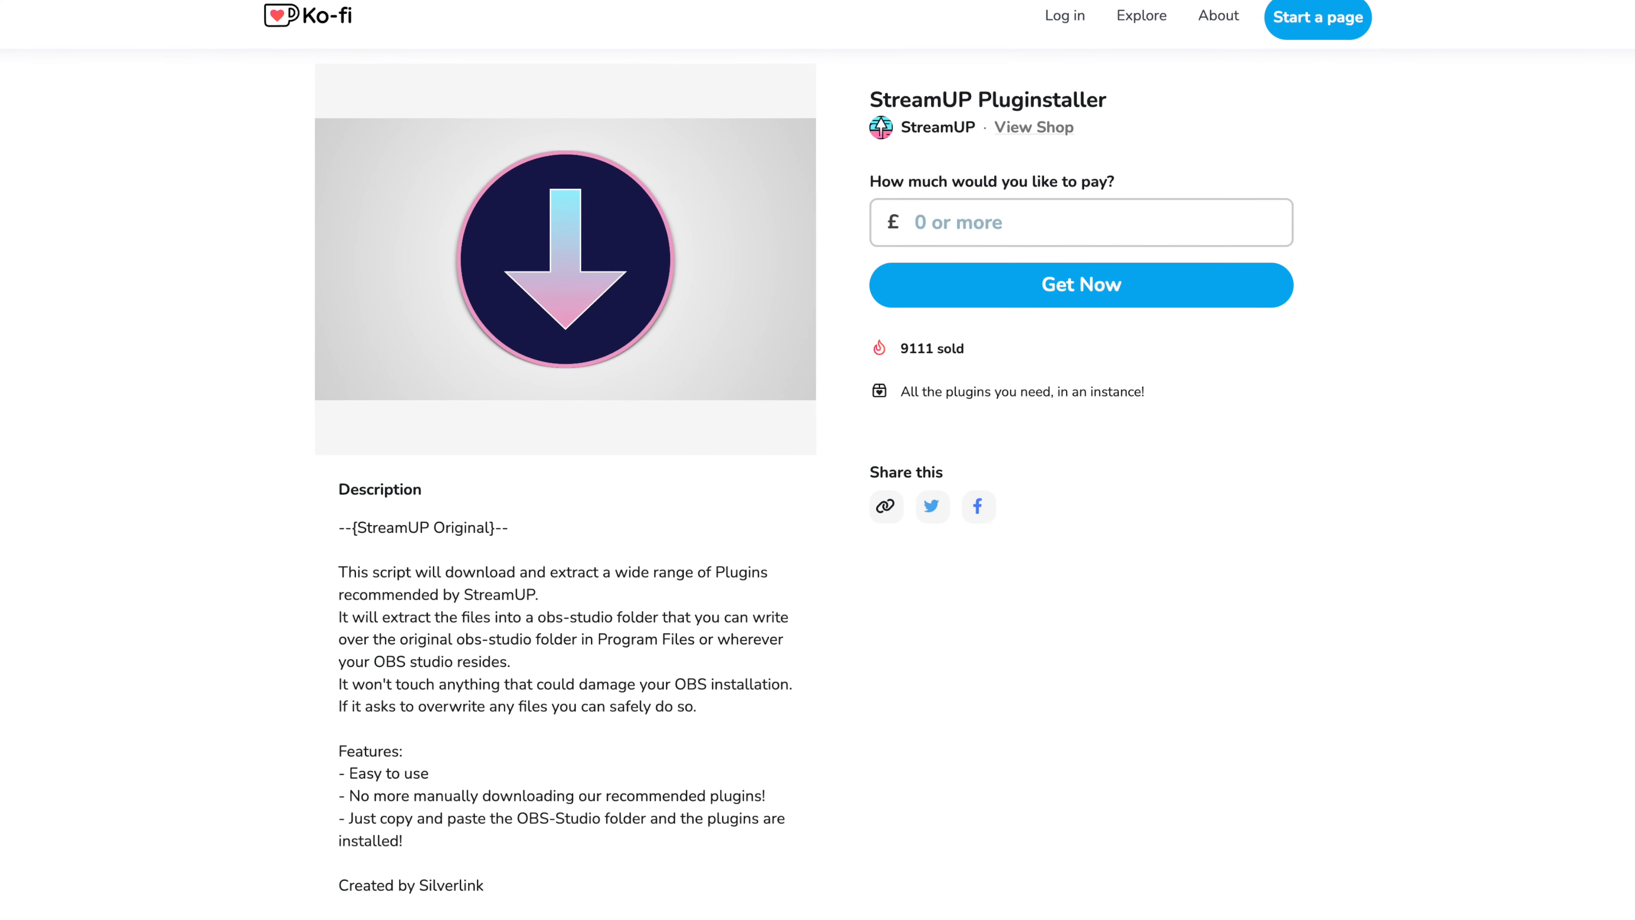